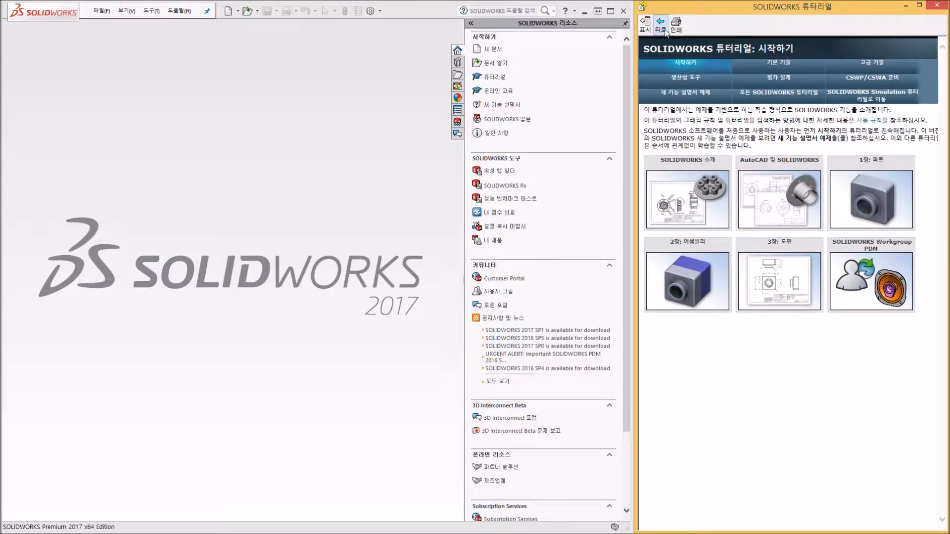
# Step: View the advanced techniques and CSWP/CSWA preparation tutorial categories, and close the tutorials window
pyautogui.click(871, 63)
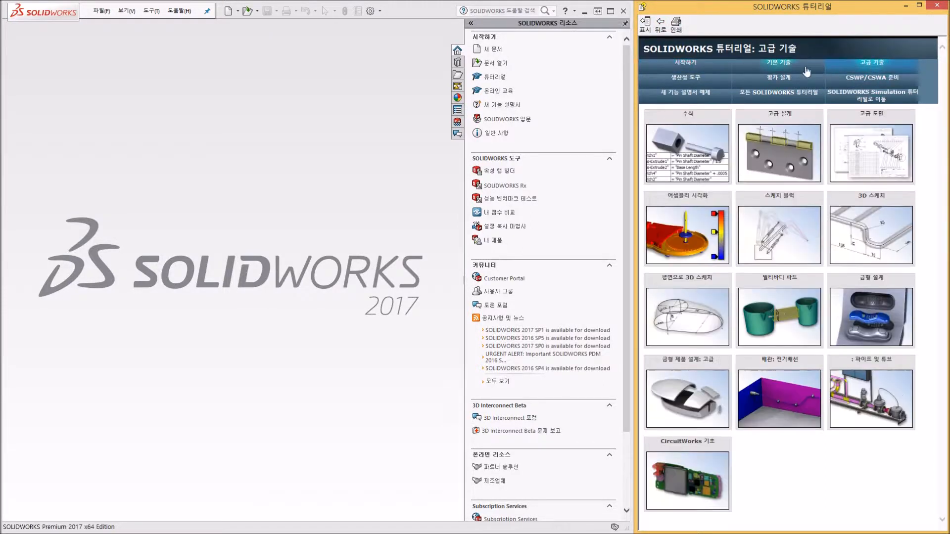
pyautogui.click(866, 78)
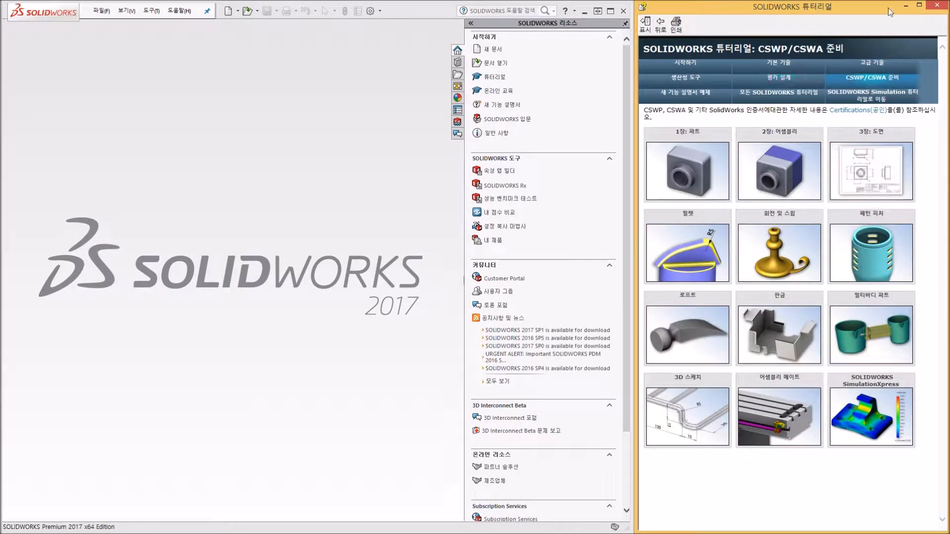
pyautogui.click(936, 6)
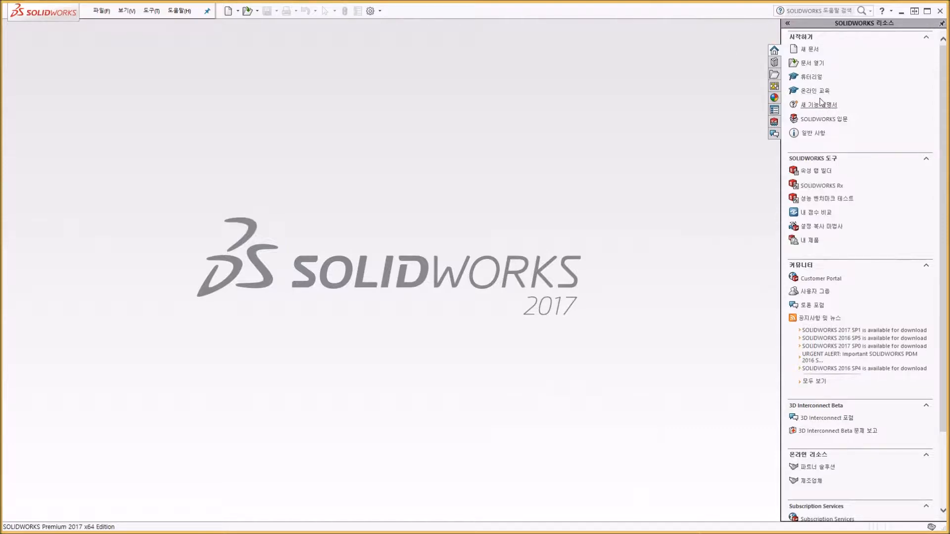
# Step: Examine the help search field and the list of sources it can search
pyautogui.click(807, 11)
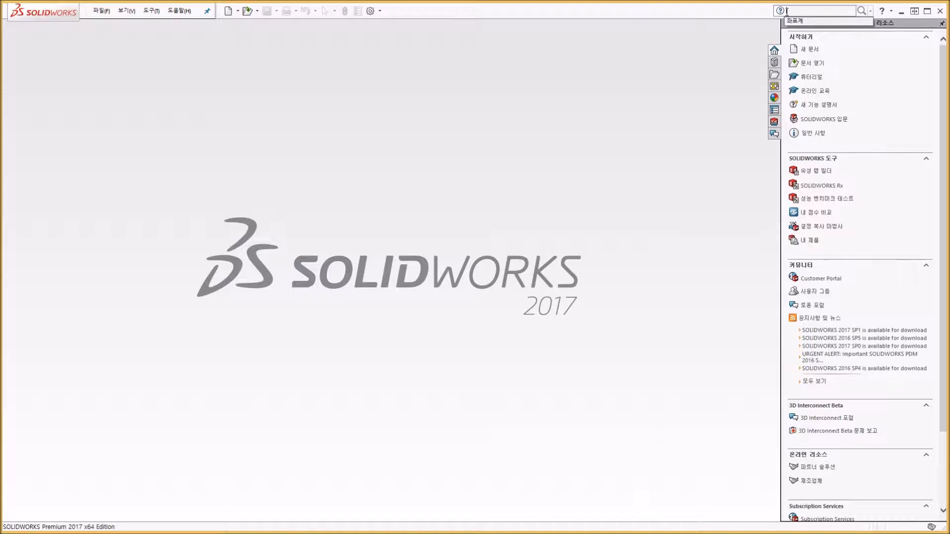
pyautogui.click(870, 11)
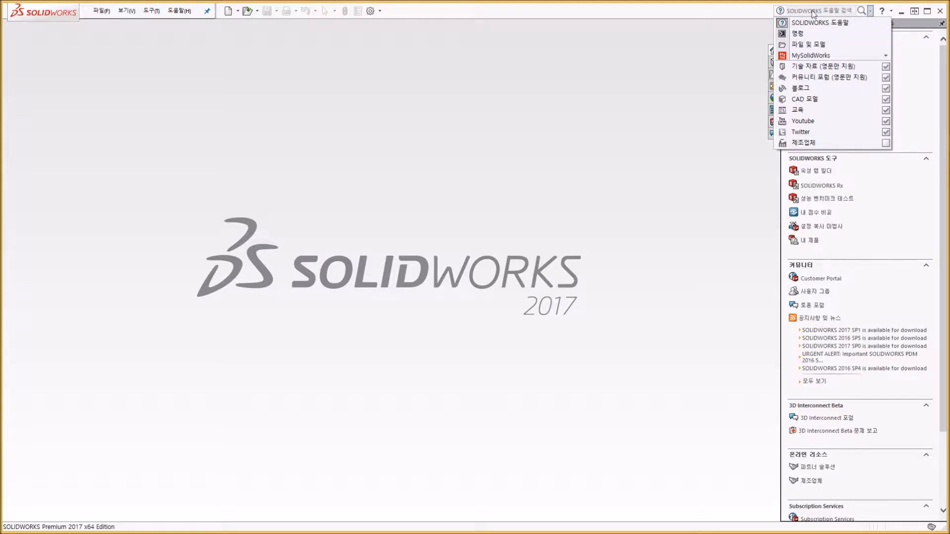
pyautogui.click(884, 12)
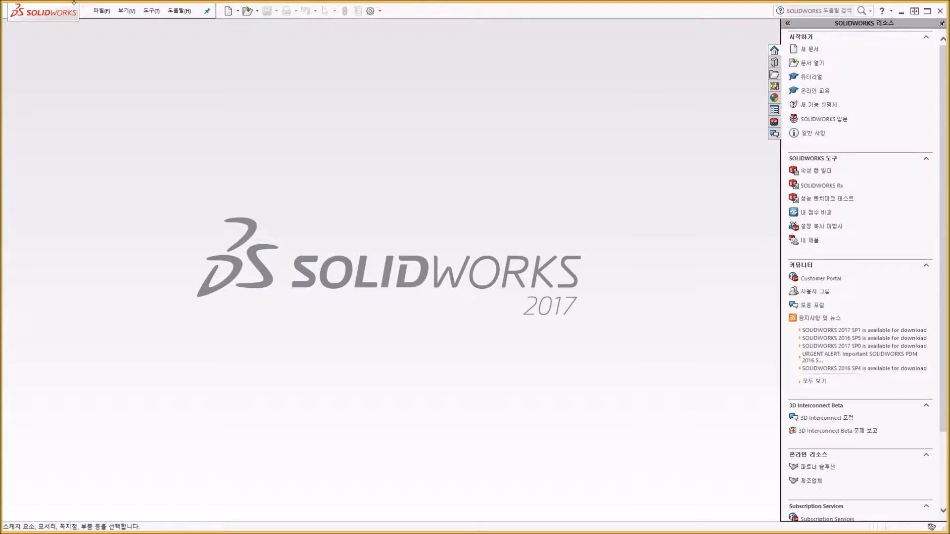
# Step: Create a new part document from the 파트 template after comparing the novice and advanced views and the Tutorial templates
pyautogui.click(228, 11)
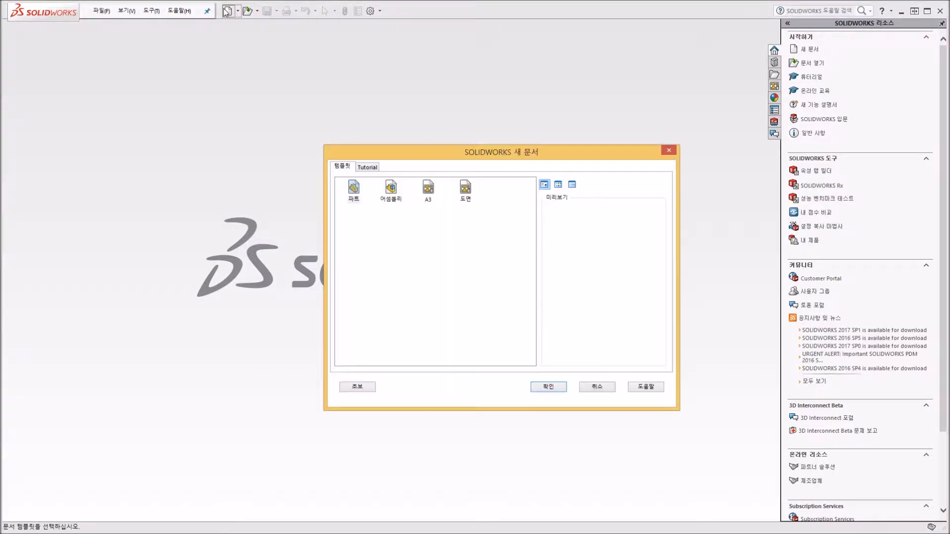
pyautogui.click(358, 386)
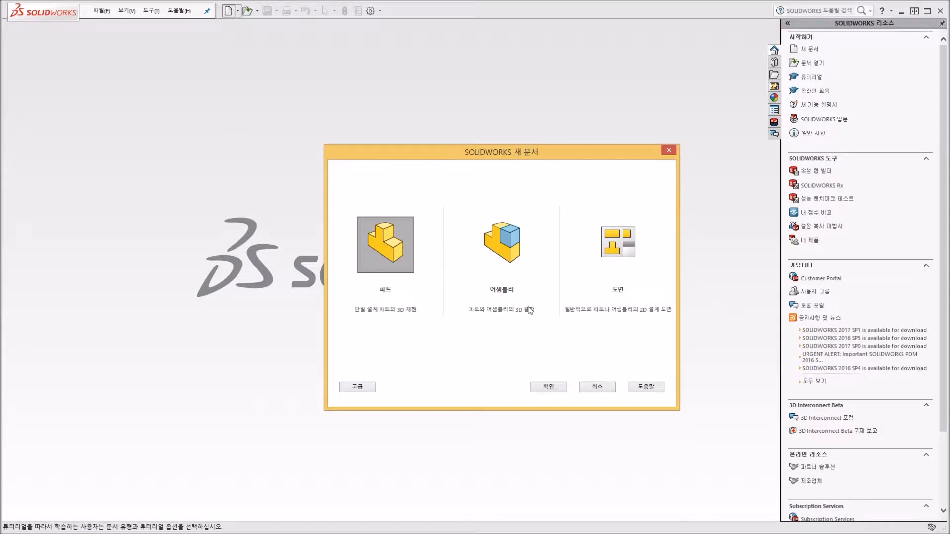
pyautogui.click(357, 386)
pyautogui.click(366, 168)
pyautogui.click(342, 166)
pyautogui.click(364, 166)
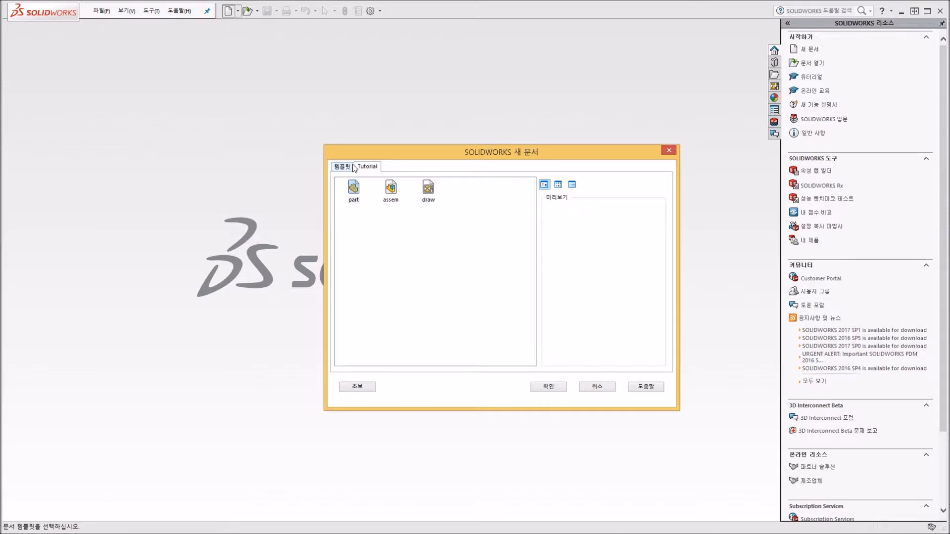
pyautogui.click(350, 167)
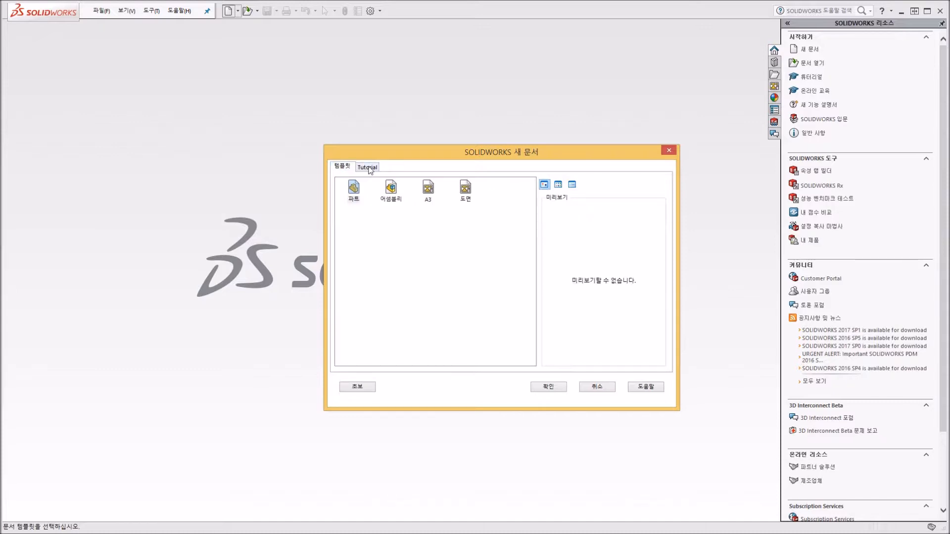
pyautogui.click(548, 387)
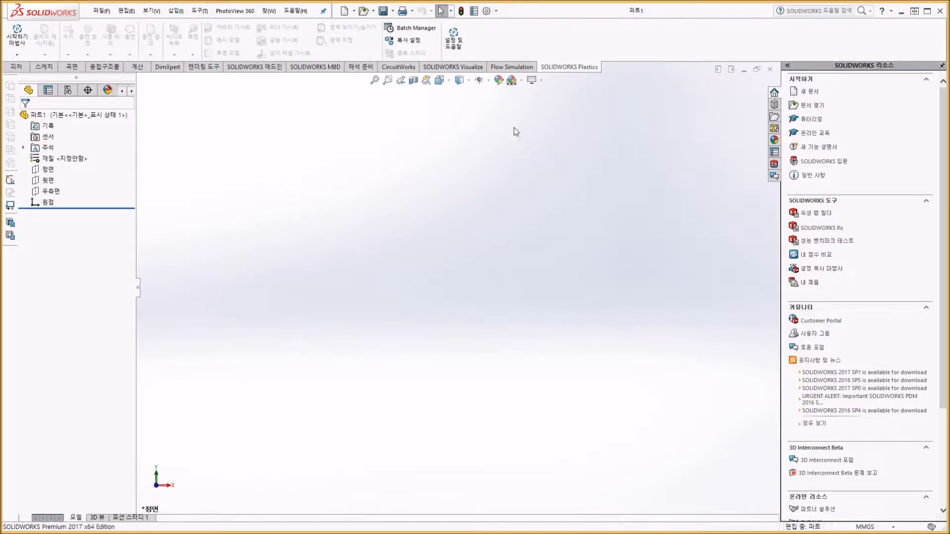
# Step: Display the feature commands in the CommandManager and look through the list of available toolbars
pyautogui.click(19, 70)
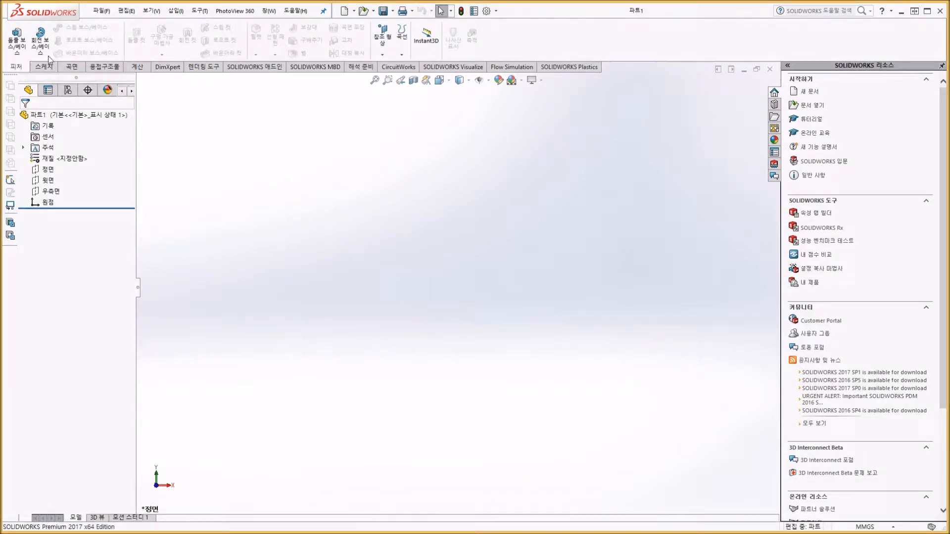
pyautogui.rightClick(548, 43)
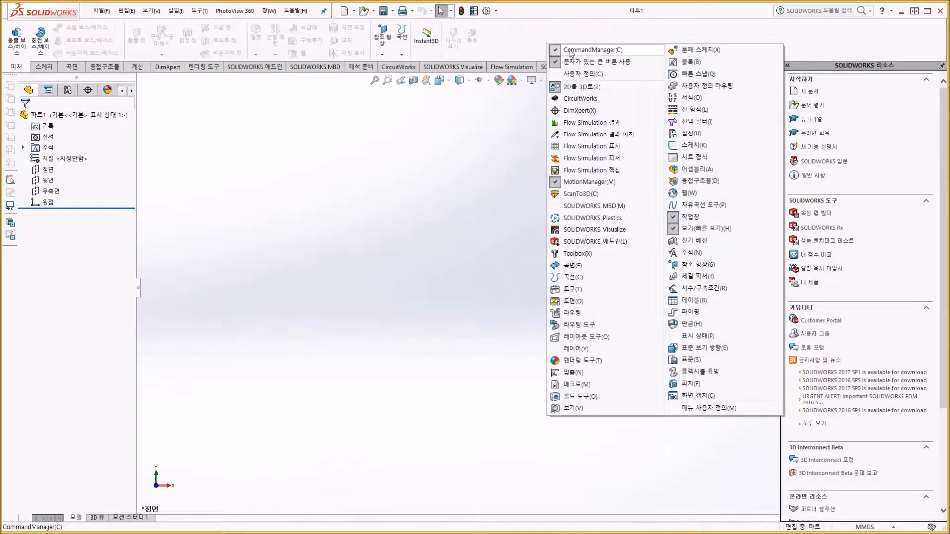
pyautogui.click(535, 42)
# Step: Try to undock the CommandManager by its tabs, and return to the feature commands
pyautogui.moveTo(519, 69); pyautogui.dragTo(482, 35)
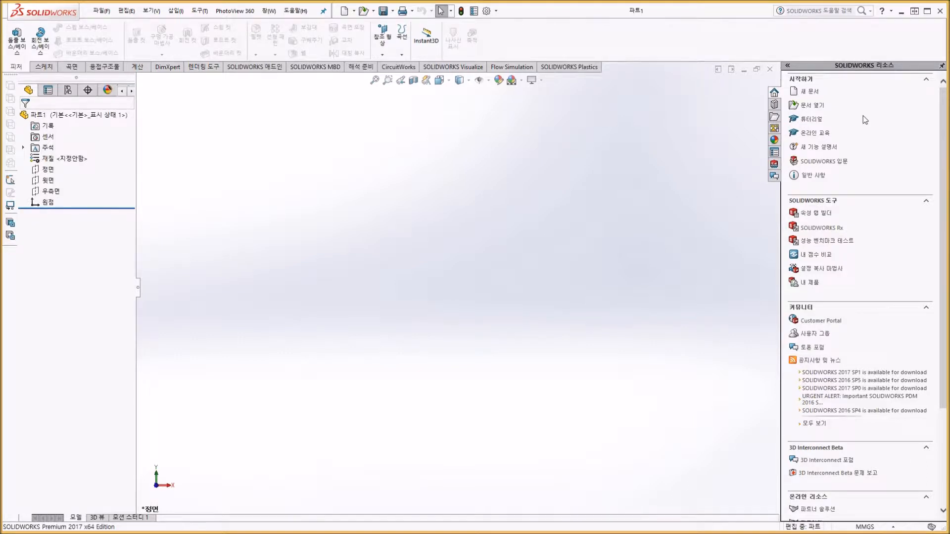
pyautogui.moveTo(518, 30); pyautogui.dragTo(511, 52)
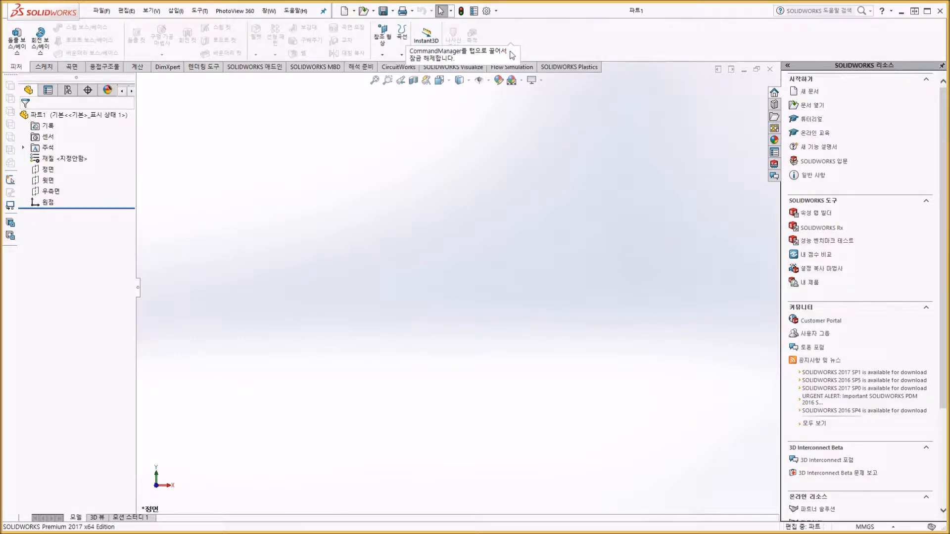
pyautogui.click(393, 68)
pyautogui.moveTo(395, 68); pyautogui.dragTo(471, 29)
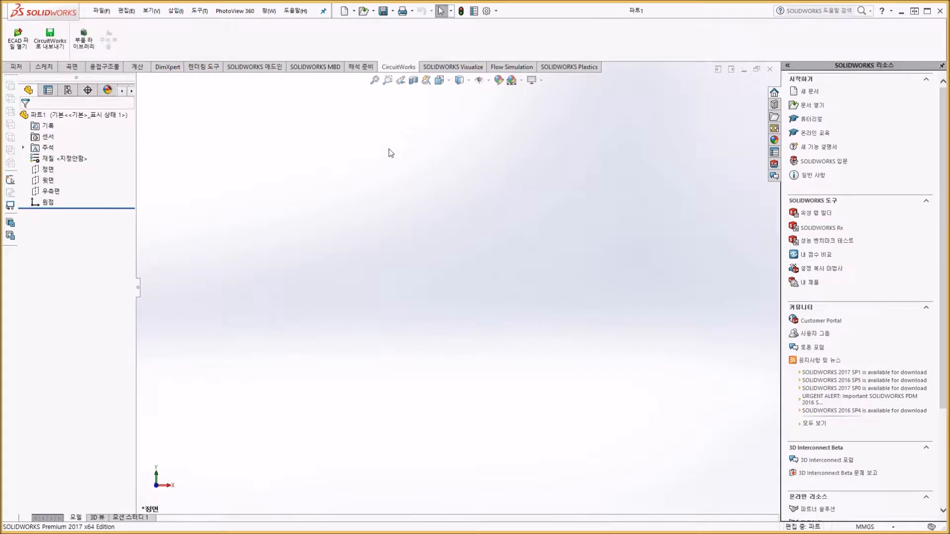
pyautogui.click(16, 66)
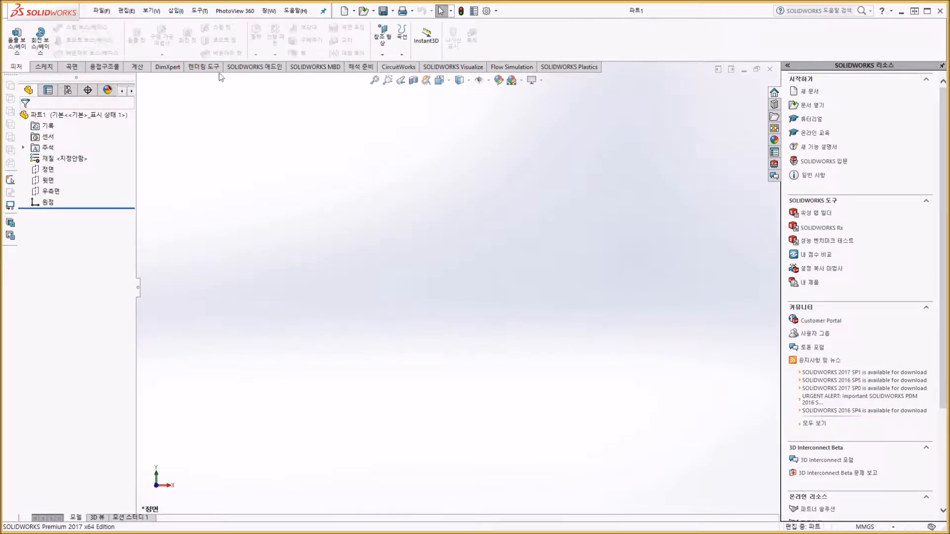
# Step: Open the toolbar customization dialog and move it to the middle of the graphics area
pyautogui.rightClick(558, 43)
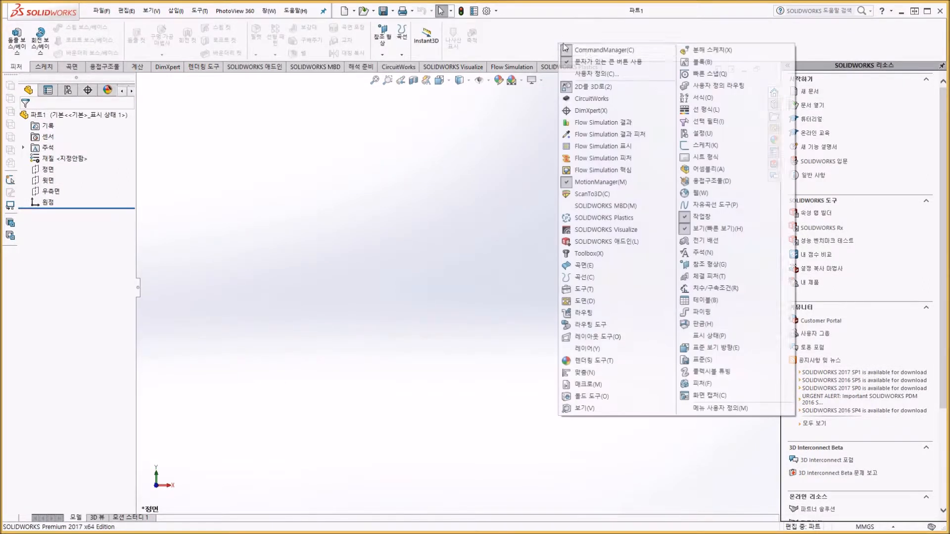
pyautogui.click(595, 76)
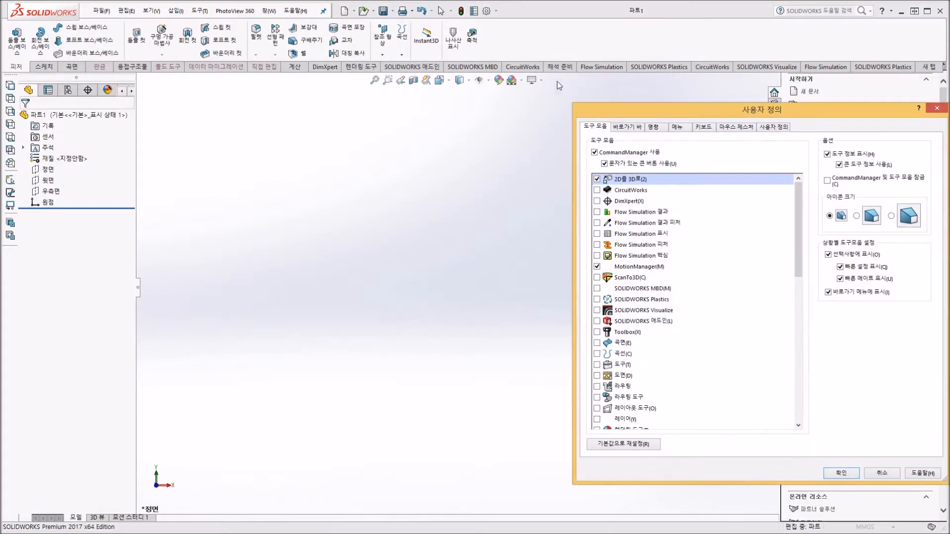
pyautogui.moveTo(697, 113); pyautogui.dragTo(354, 101)
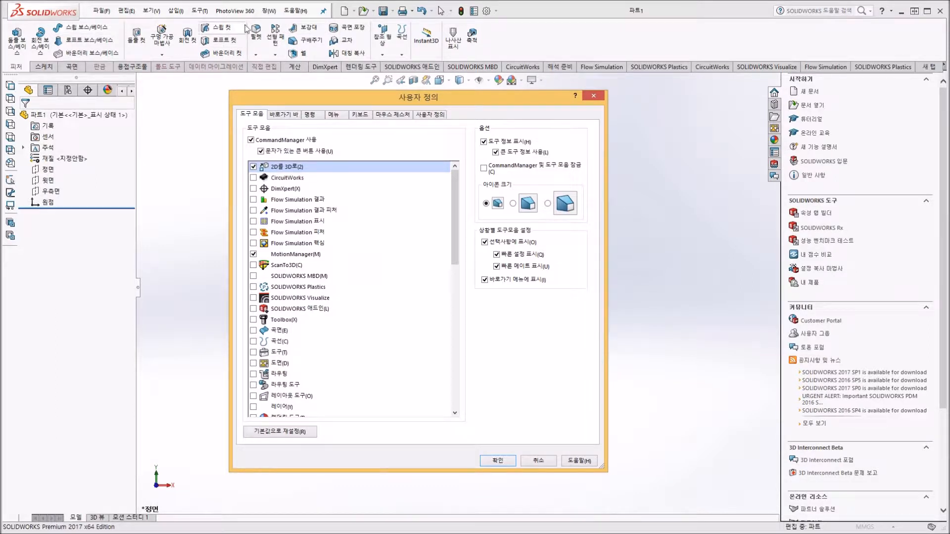
# Step: Add the 변형 command from the 피처 category to the end of the CommandManager's feature commands
pyautogui.click(313, 116)
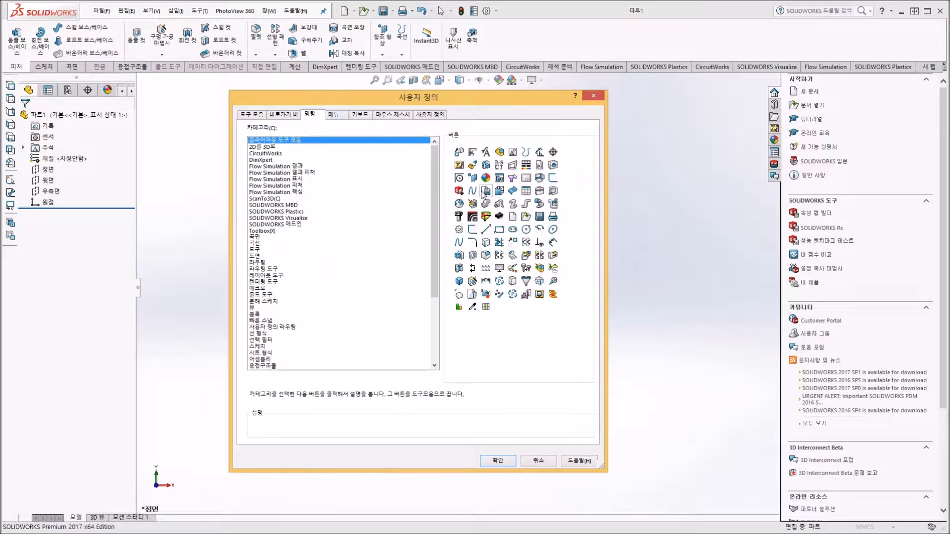
pyautogui.moveTo(498, 158)
pyautogui.mouseDown()
pyautogui.moveTo(505, 47)
pyautogui.moveTo(494, 42)
pyautogui.moveTo(499, 158)
pyautogui.mouseUp()
pyautogui.moveTo(433, 182); pyautogui.dragTo(425, 265)
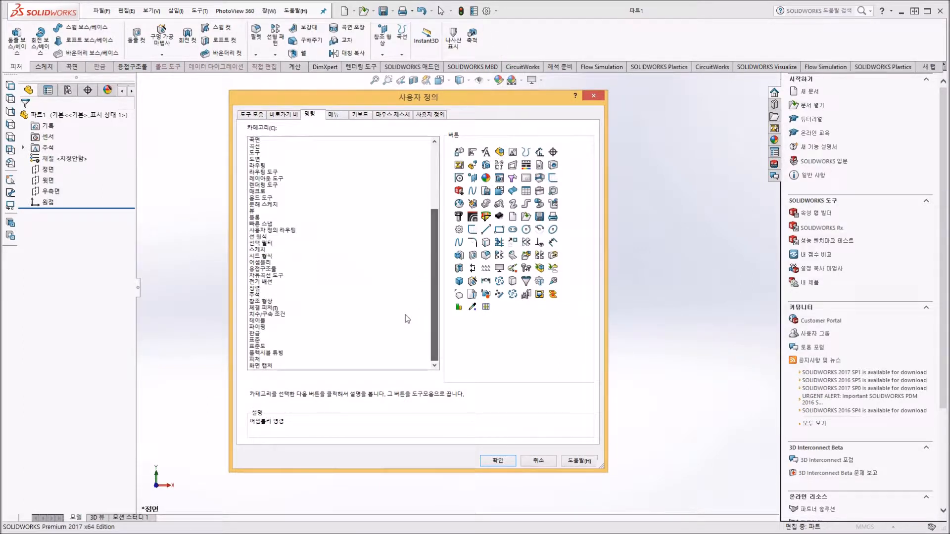
pyautogui.click(291, 359)
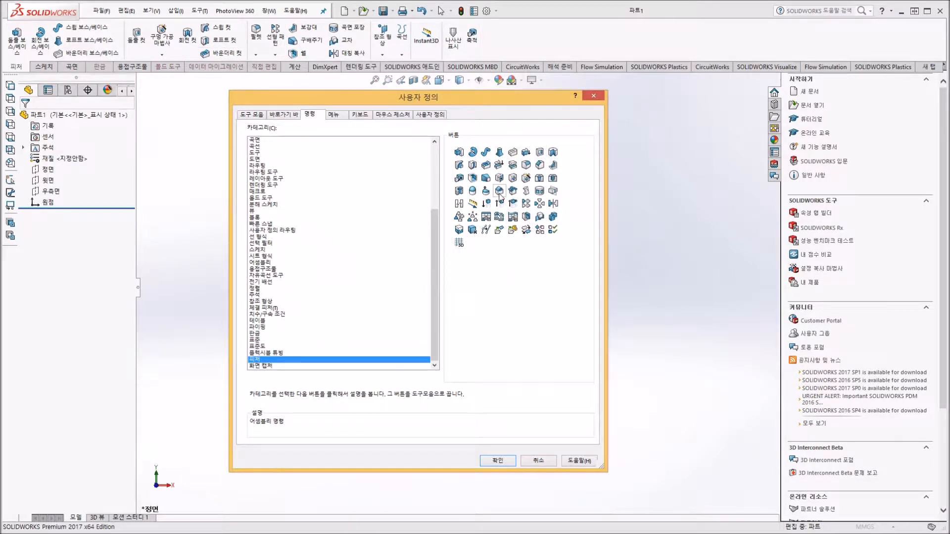
pyautogui.moveTo(500, 195); pyautogui.dragTo(488, 38)
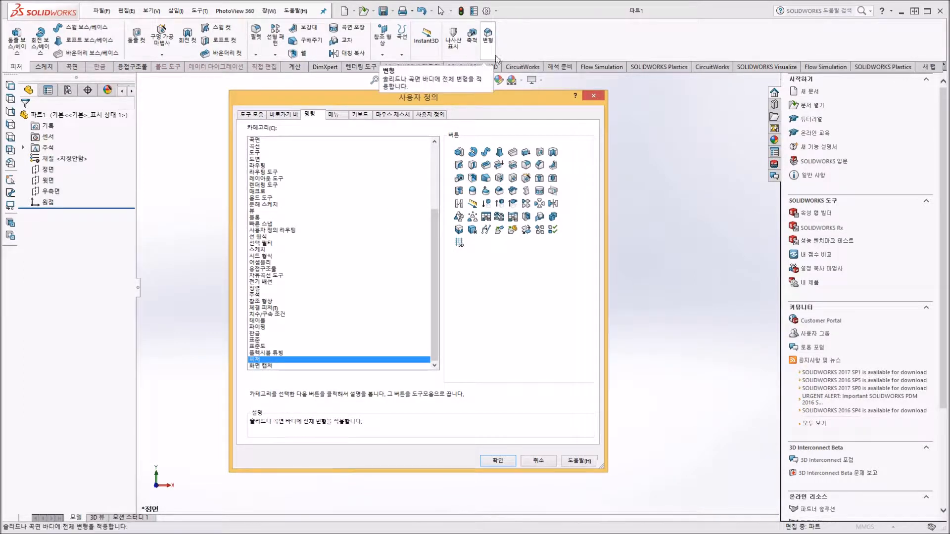
# Step: Remove the 변형 command from the CommandManager's feature commands
pyautogui.moveTo(492, 34); pyautogui.dragTo(613, 185)
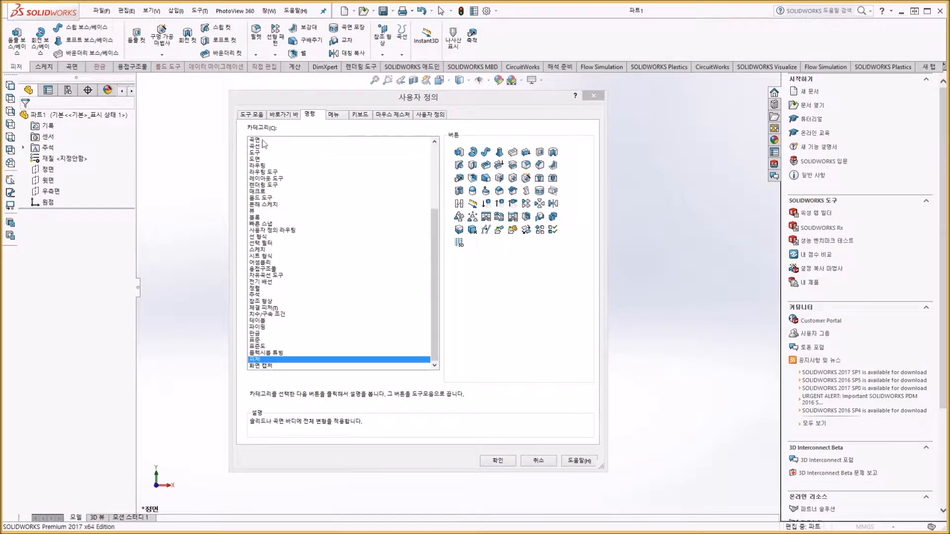
pyautogui.click(310, 115)
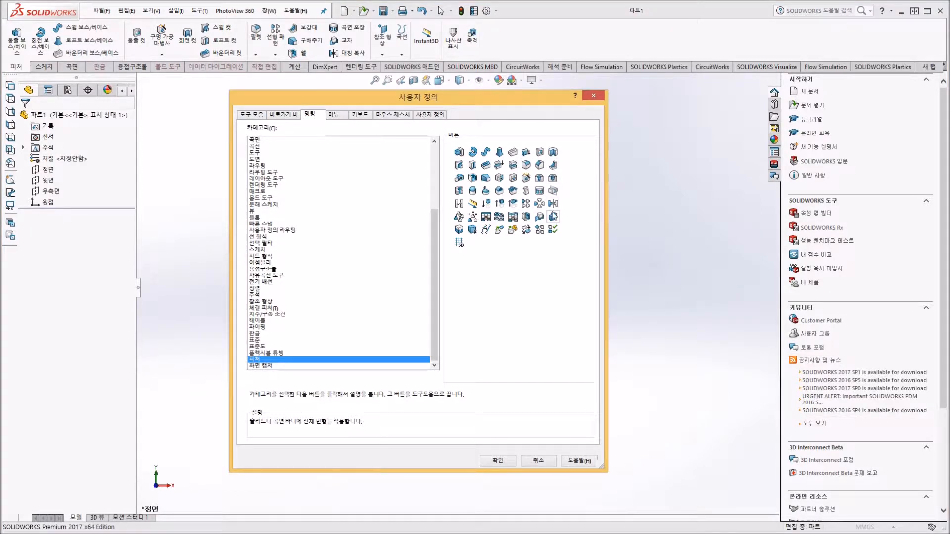
# Step: Turn the Flow Simulation 결과 and Flow Simulation 결과 피처 toolbars on and off again, one at a time
pyautogui.click(251, 115)
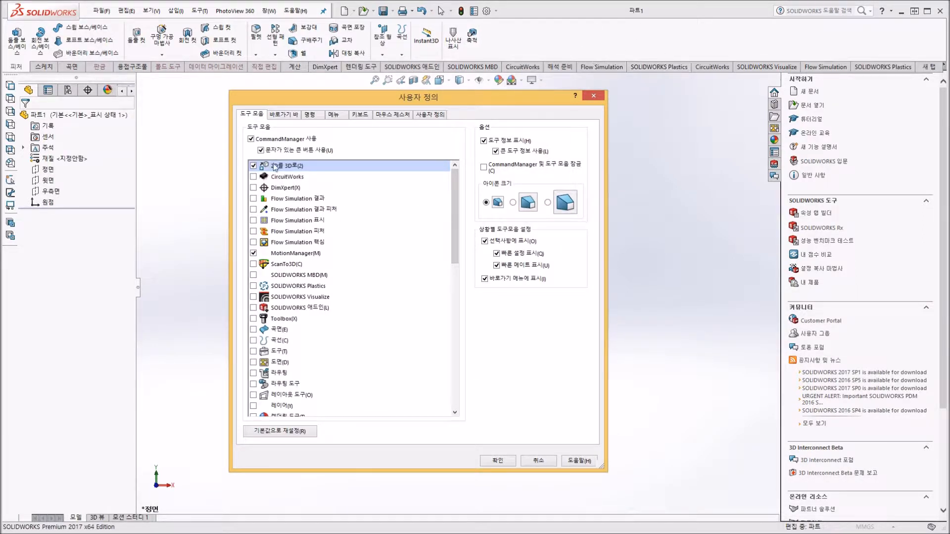
pyautogui.click(254, 198)
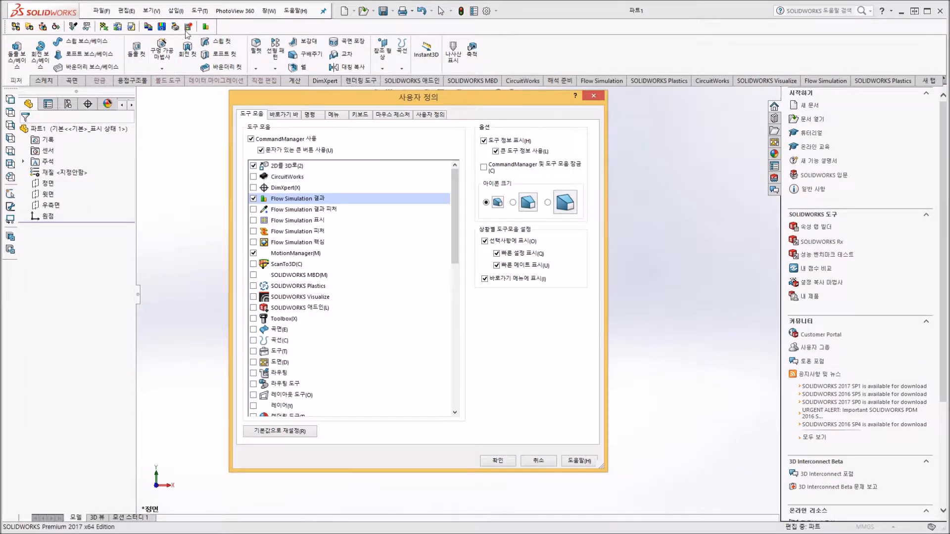
pyautogui.click(254, 198)
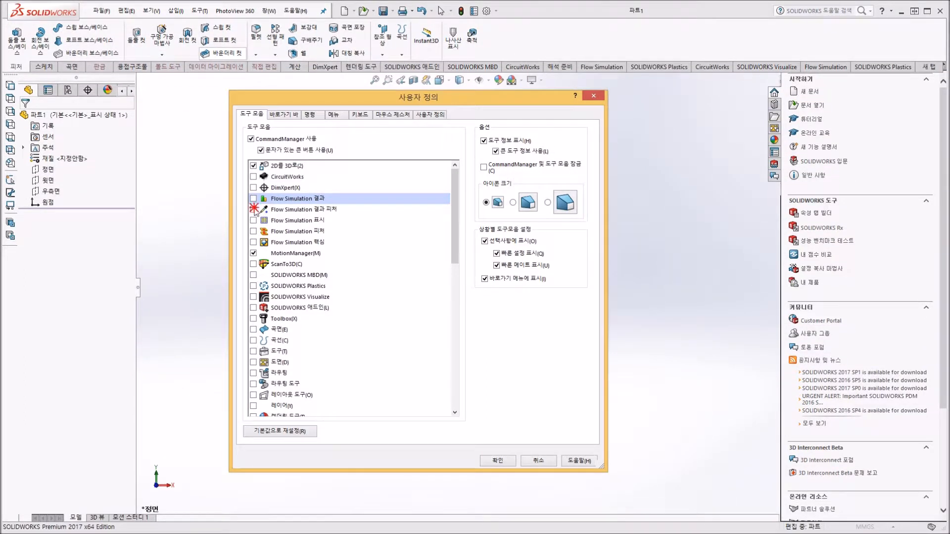
pyautogui.click(254, 209)
pyautogui.click(253, 209)
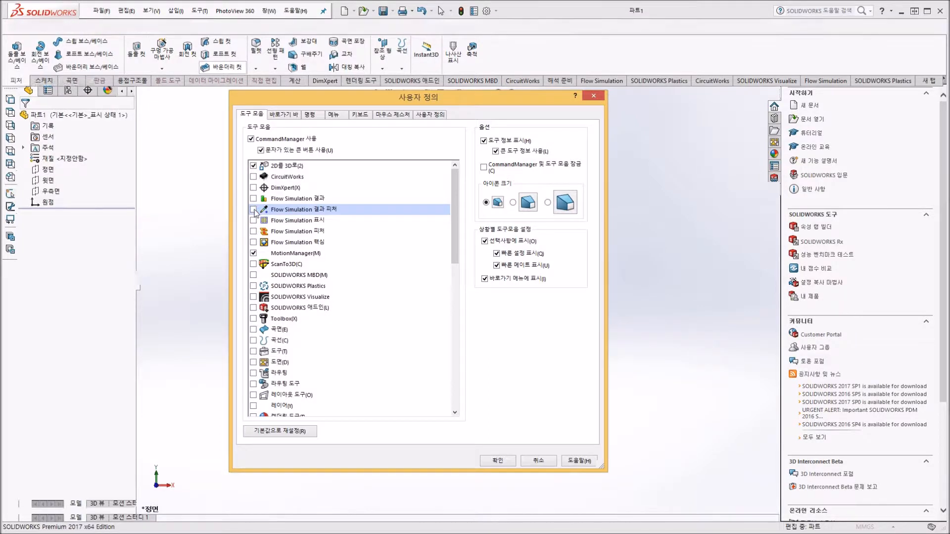
# Step: Reposition the part shortcut bar in the customization dialog and widen it to two rows of commands
pyautogui.click(289, 115)
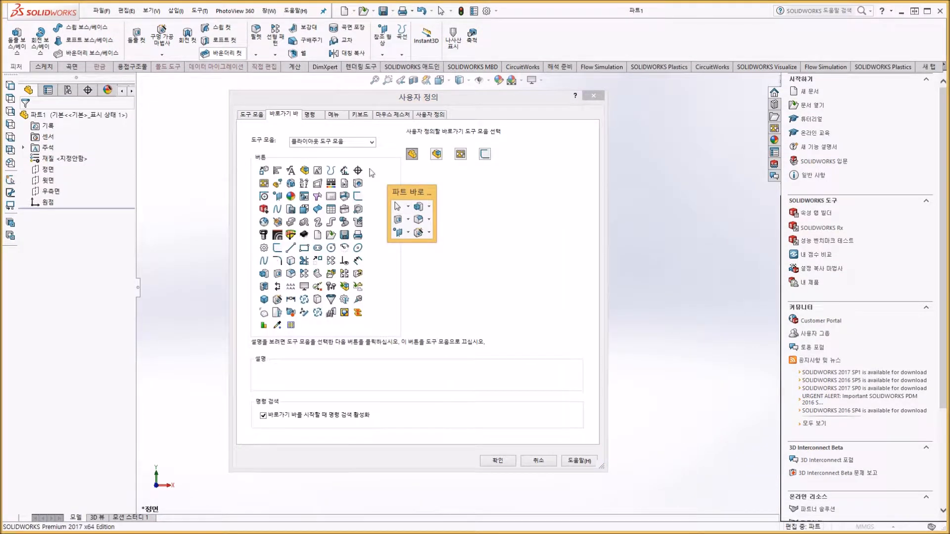
pyautogui.moveTo(420, 191); pyautogui.dragTo(459, 173)
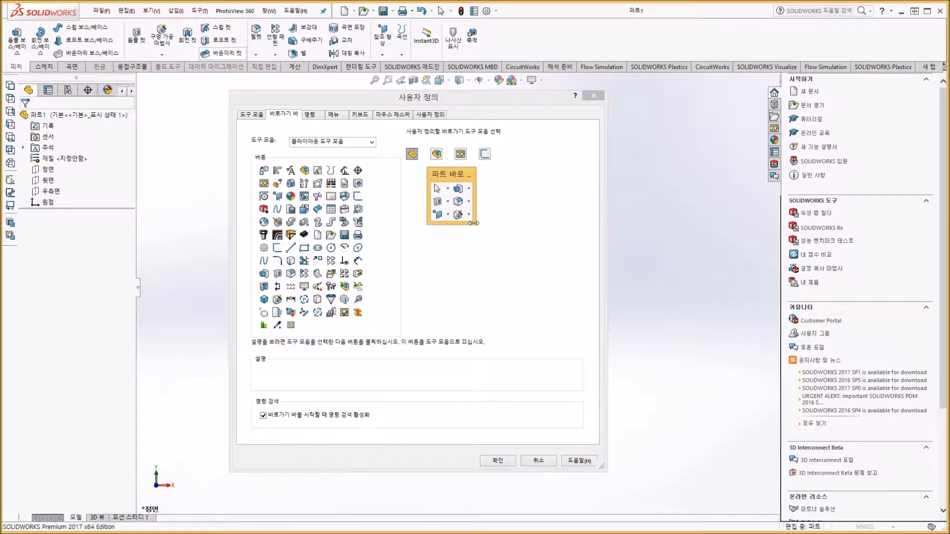
pyautogui.moveTo(473, 223); pyautogui.dragTo(513, 204)
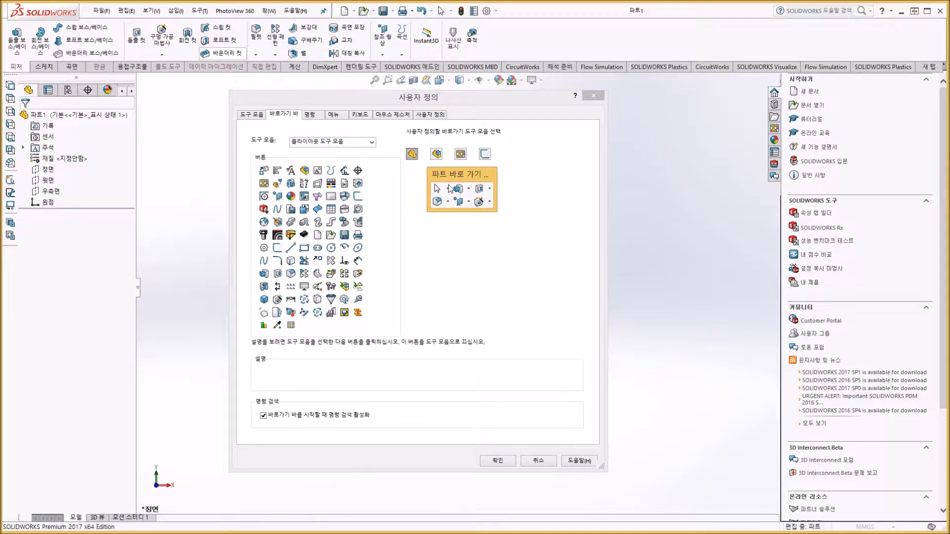
# Step: Select the sketch shortcut bar for customization and widen it to three rows of commands
pyautogui.click(484, 156)
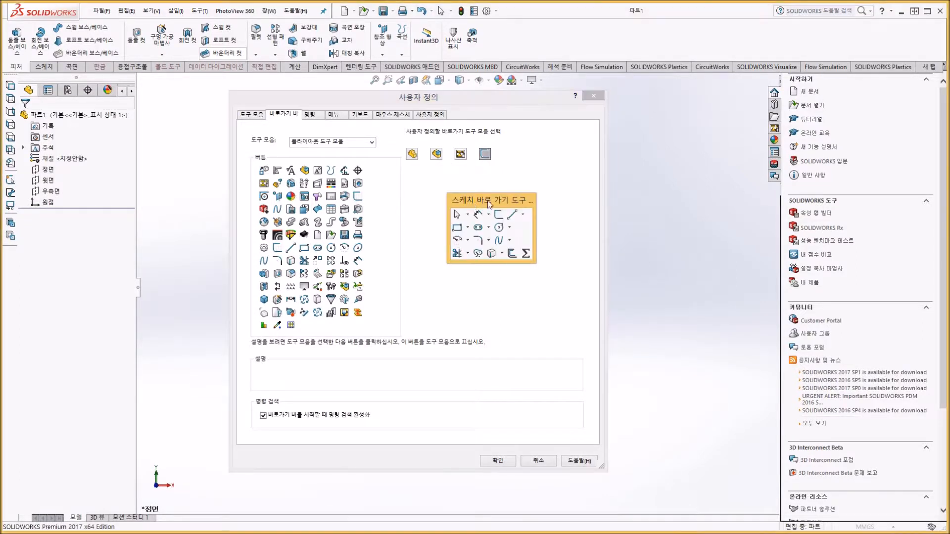
pyautogui.moveTo(535, 259); pyautogui.dragTo(559, 242)
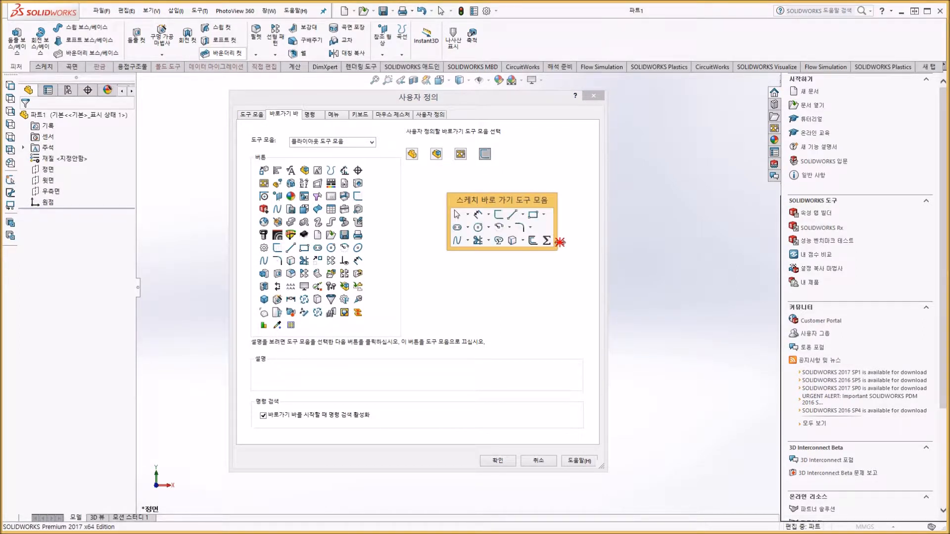
# Step: Choose the drawing shortcut bar for customization and add a command from the flyout toolbar set to it
pyautogui.click(460, 154)
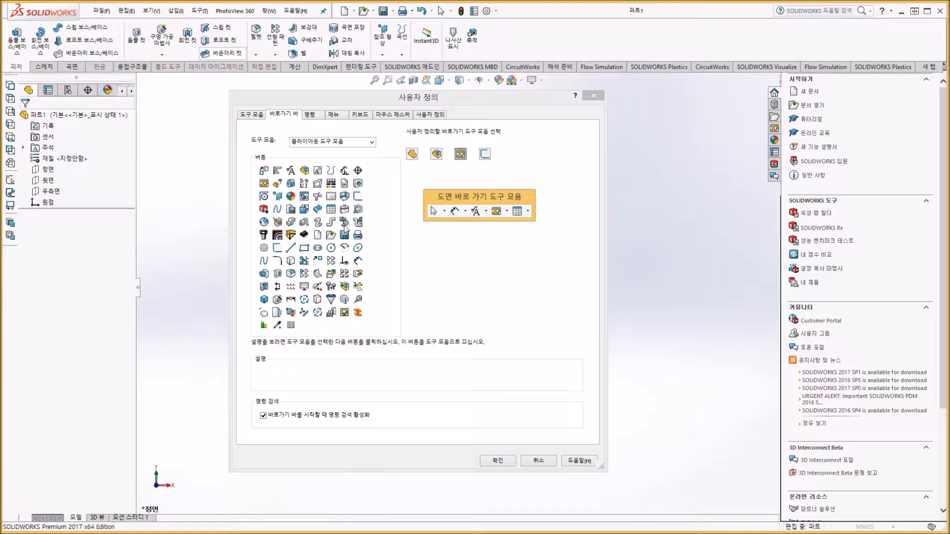
pyautogui.moveTo(291, 183); pyautogui.dragTo(461, 211)
# Step: Review the menu, keyboard shortcut and mouse gesture customization settings, including the gestures assigned to the drawing view commands
pyautogui.click(338, 115)
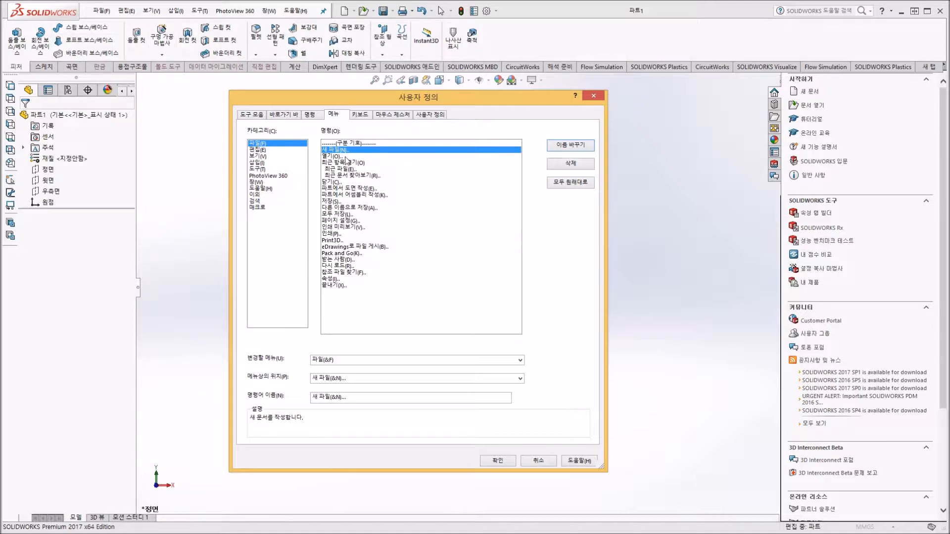
pyautogui.click(363, 116)
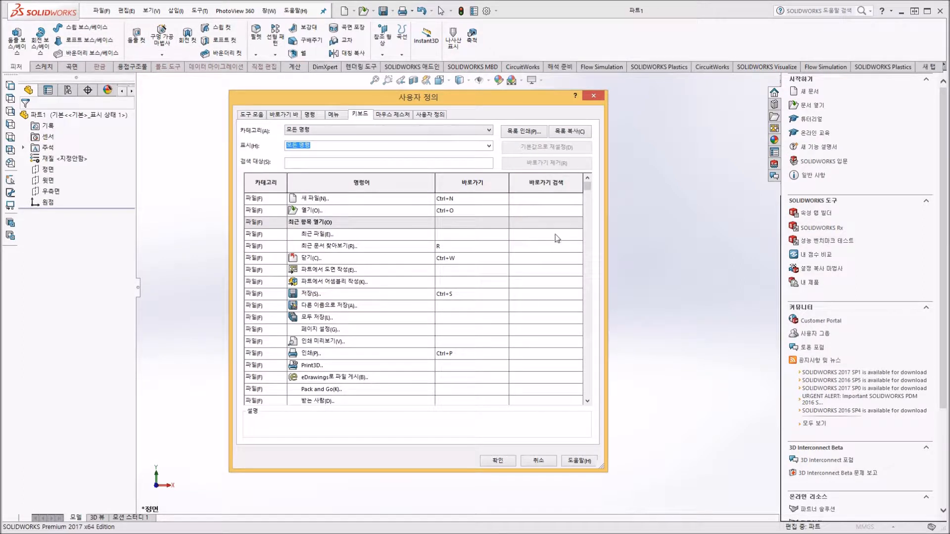
pyautogui.click(392, 114)
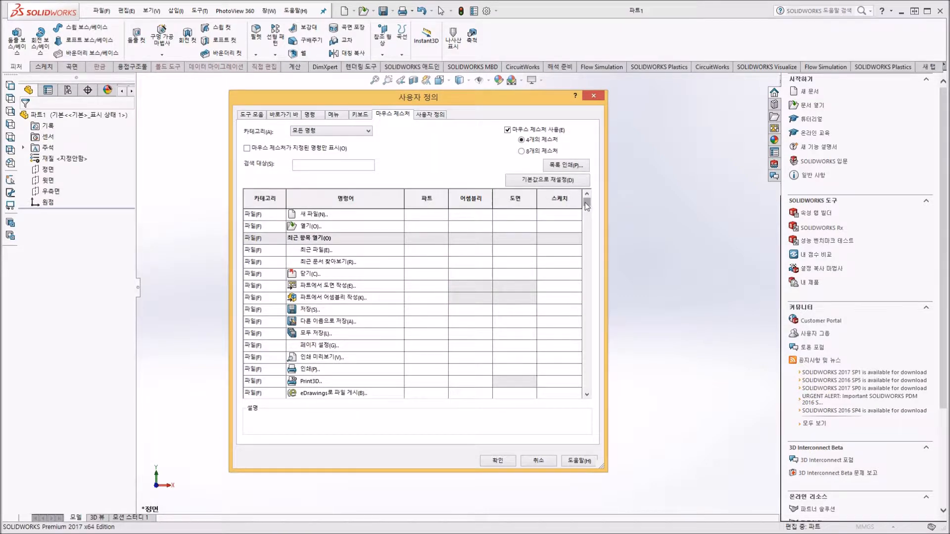
pyautogui.moveTo(586, 203); pyautogui.dragTo(583, 278)
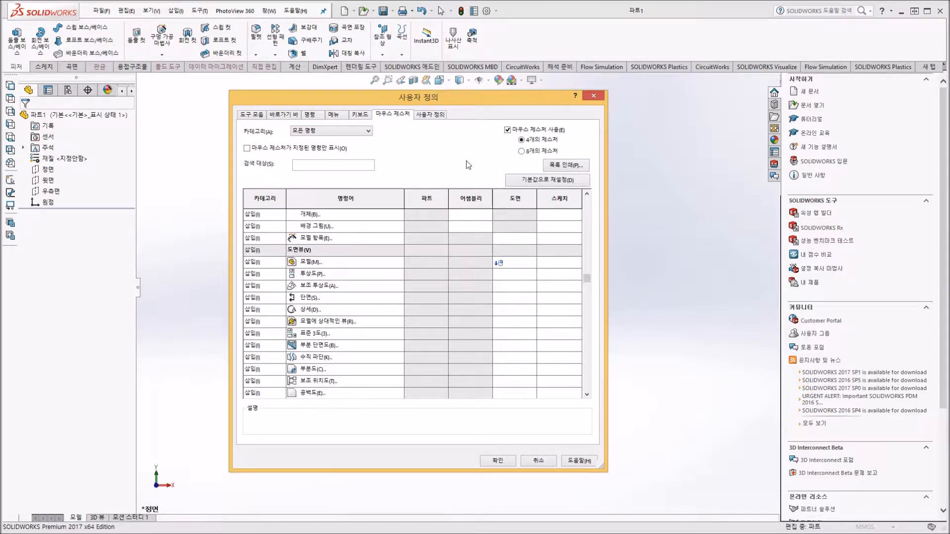
# Step: Try eight mouse gestures, return to four, and accept the customization after viewing its reset options
pyautogui.click(547, 152)
pyautogui.click(538, 138)
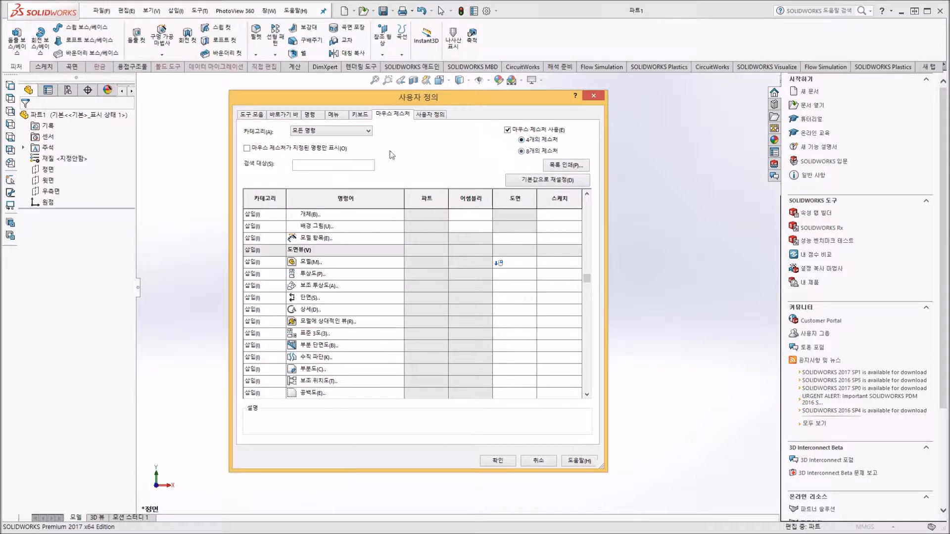
pyautogui.click(428, 116)
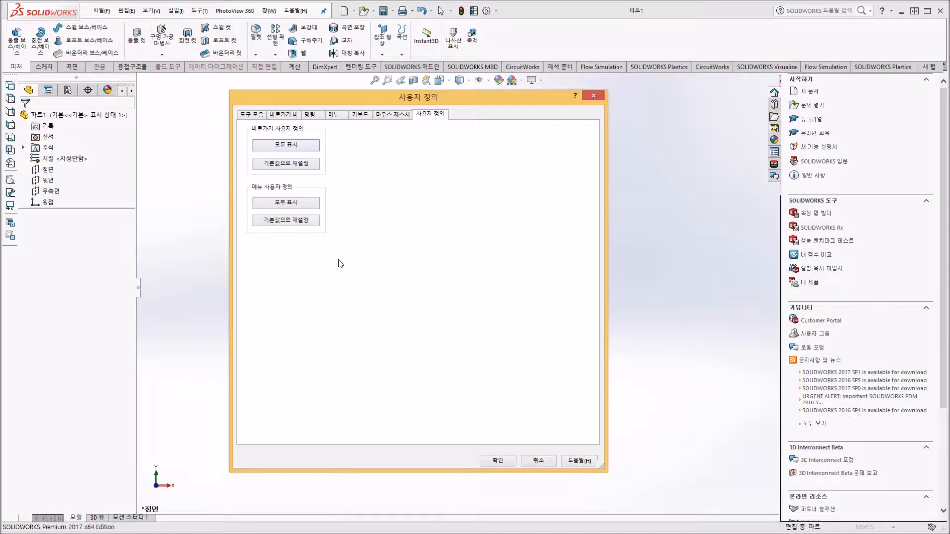
pyautogui.click(497, 462)
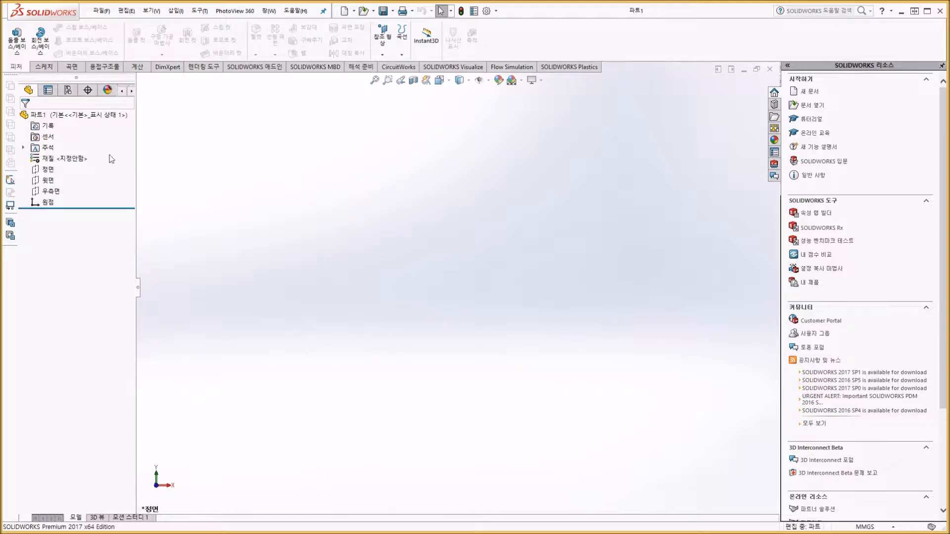
# Step: Examine the PropertyManager of the 돌출 보스/베이스 command and leave the command without choosing a sketch plane
pyautogui.click(45, 93)
pyautogui.click(27, 92)
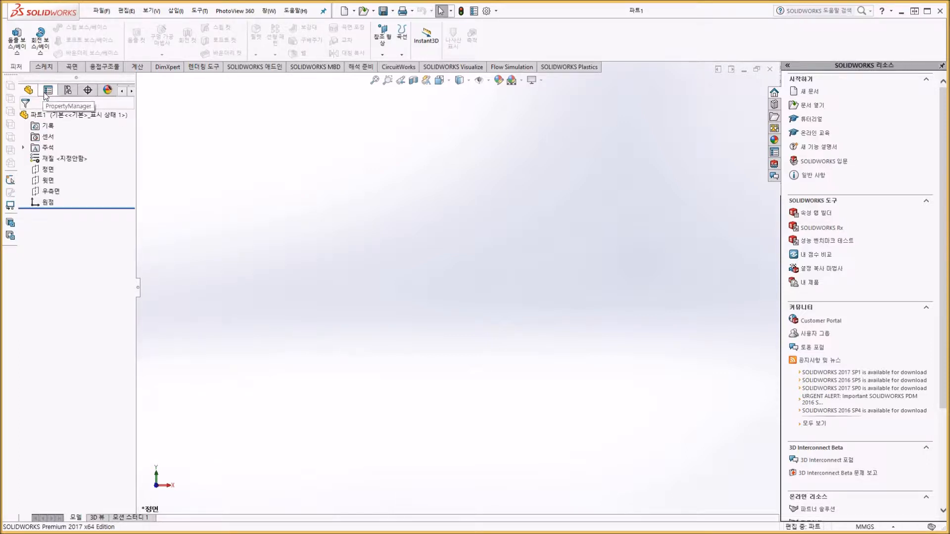
pyautogui.click(17, 41)
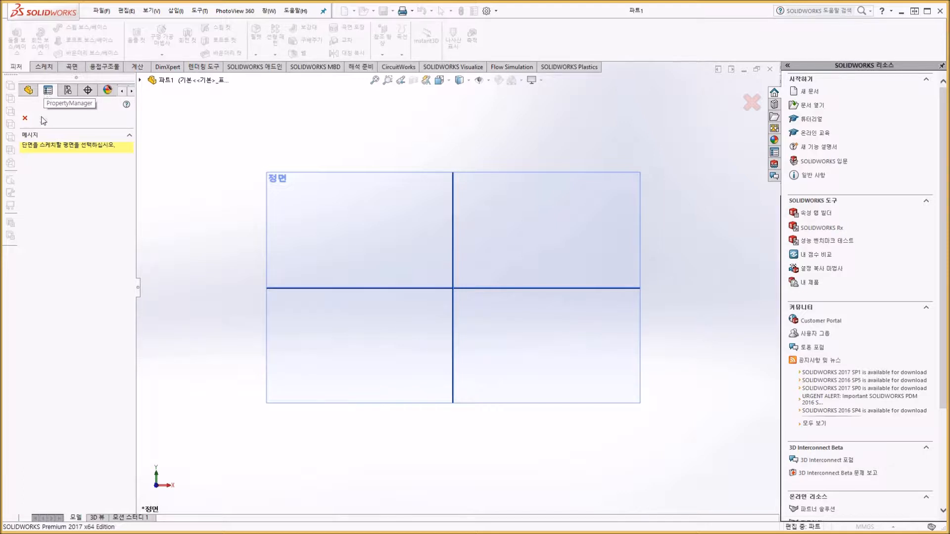
pyautogui.click(25, 118)
# Step: Look over the sketch and feature command sets, the ConfigurationManager, the PropertyManager and the feature tree with its rollback bar
pyautogui.click(44, 67)
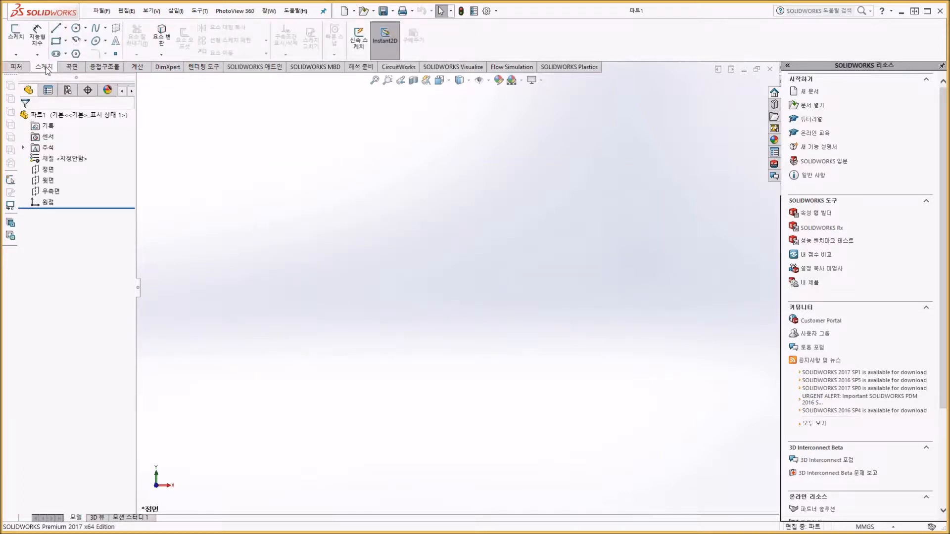
pyautogui.click(25, 68)
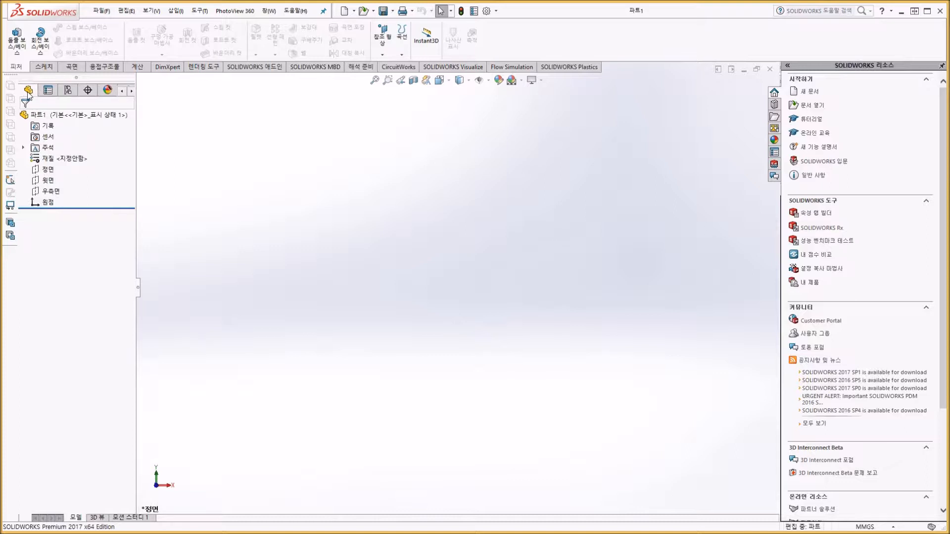
pyautogui.click(67, 90)
pyautogui.click(48, 90)
pyautogui.click(28, 91)
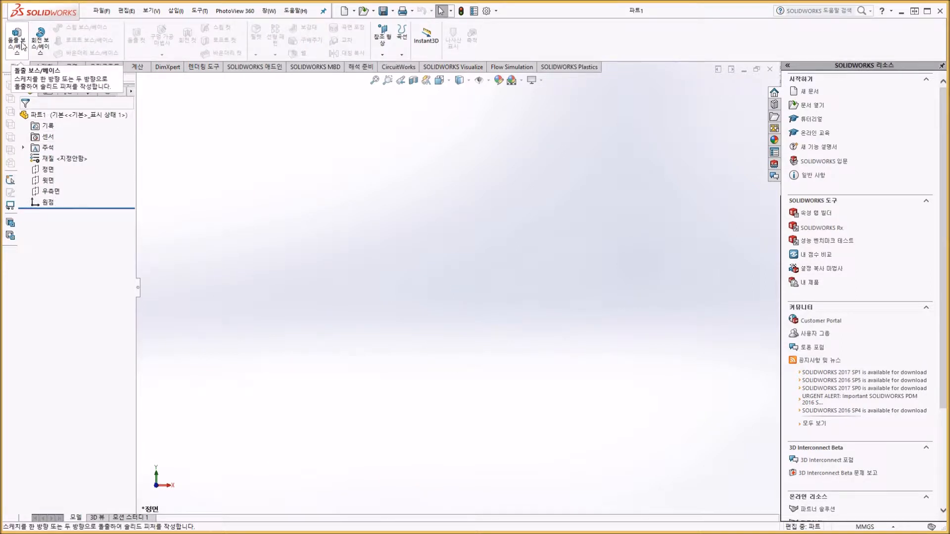
pyautogui.moveTo(77, 207)
pyautogui.mouseDown()
pyautogui.moveTo(76, 168)
pyautogui.moveTo(80, 206)
pyautogui.mouseUp()
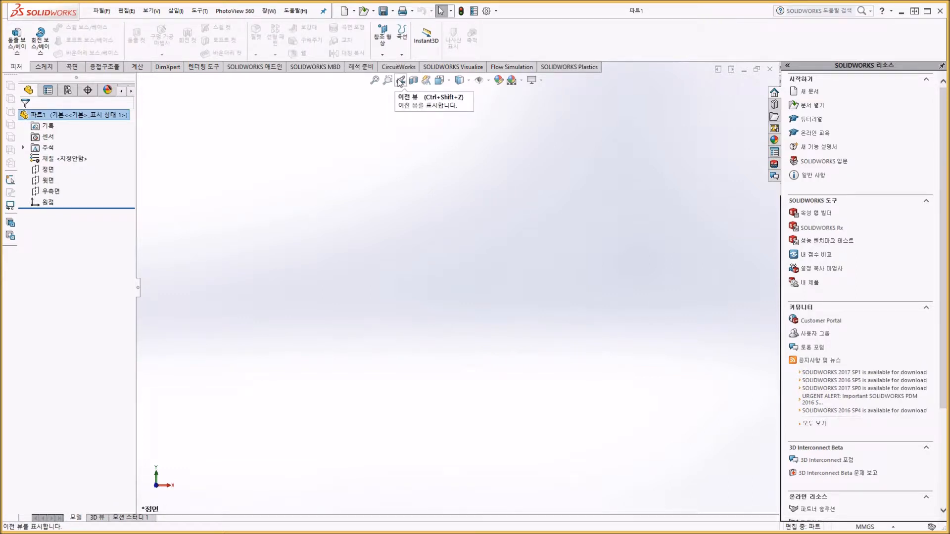
# Step: Orient the part to the isometric view (등각 보기) using the view selector cube
pyautogui.click(439, 81)
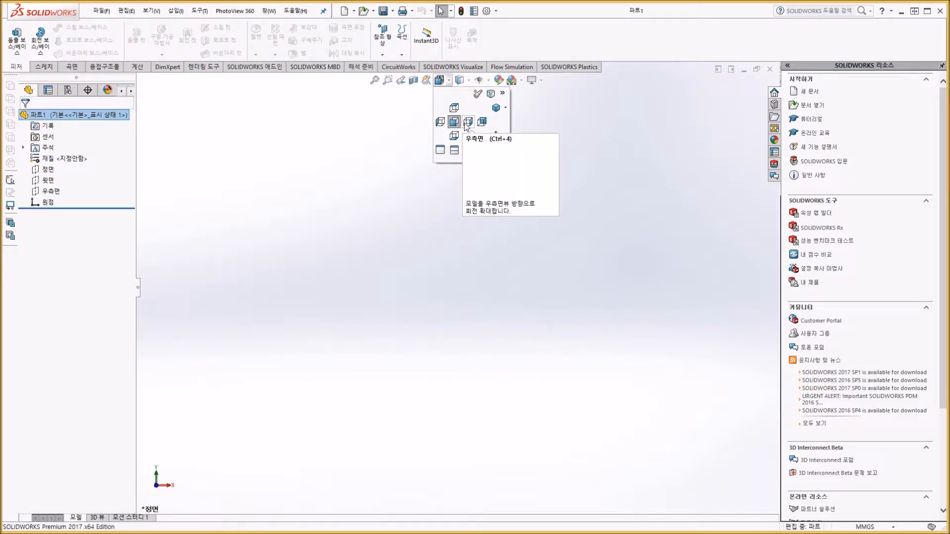
pyautogui.click(491, 97)
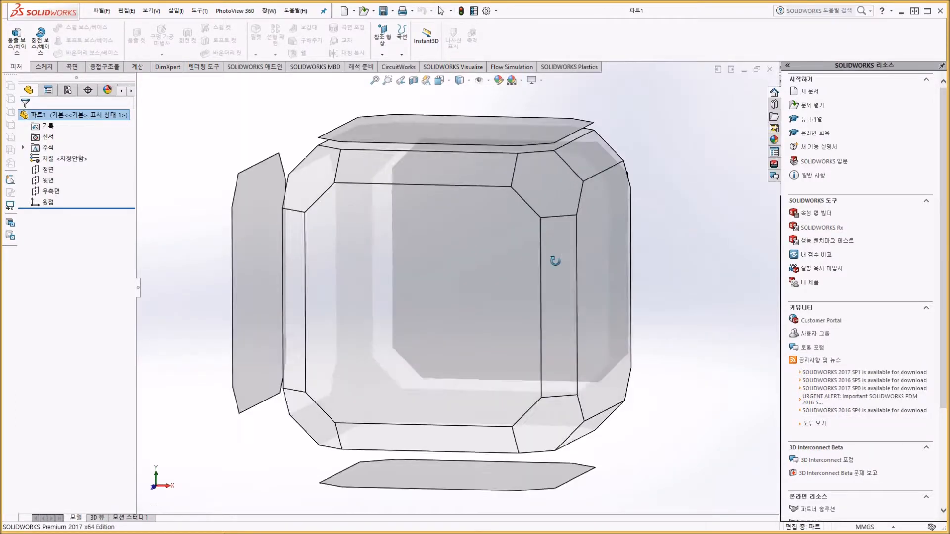
pyautogui.click(522, 255)
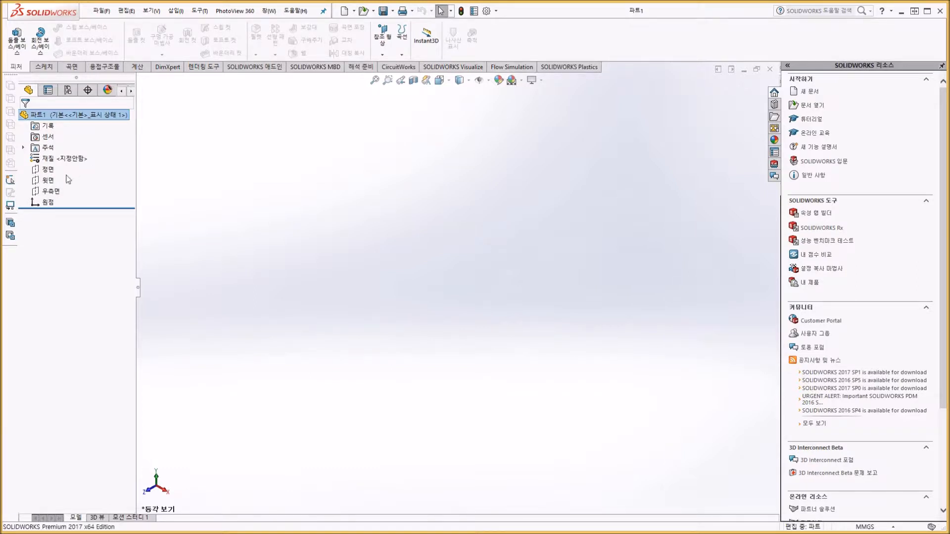
# Step: Show the 정면, 윗면 and 우측면 planes together and view them fitted from a rotated angle
pyautogui.click(48, 169)
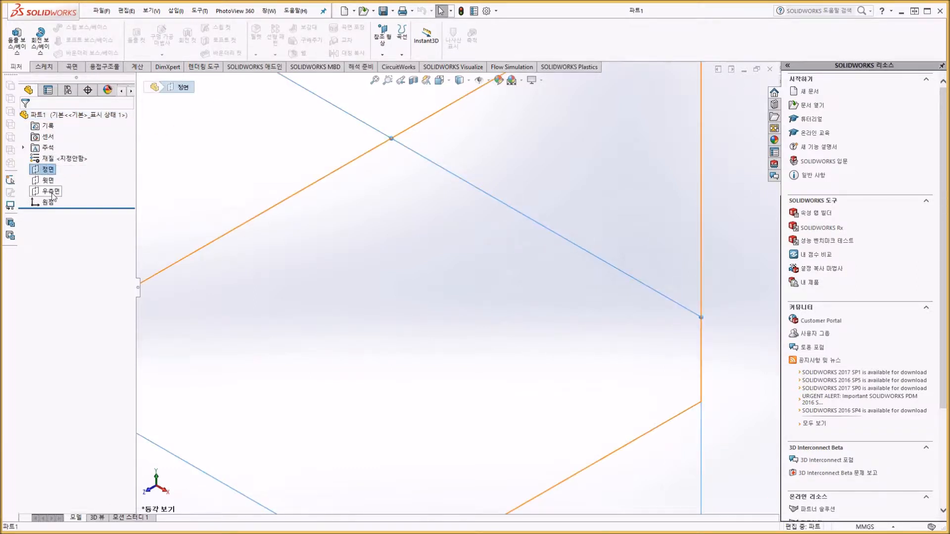
pyautogui.keyDown('shift'); pyautogui.click(51, 192); pyautogui.keyUp('shift')
pyautogui.rightClick(54, 194)
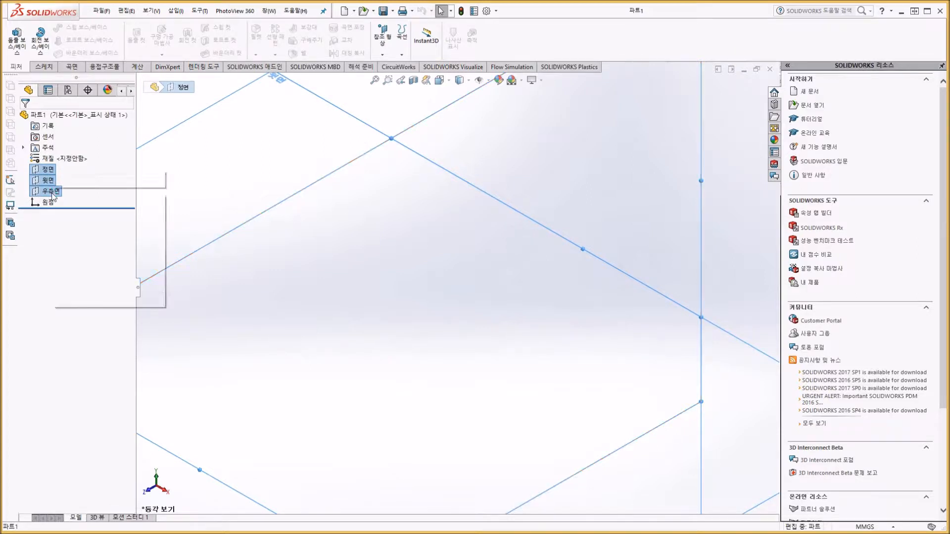
pyautogui.click(63, 182)
pyautogui.press('f')
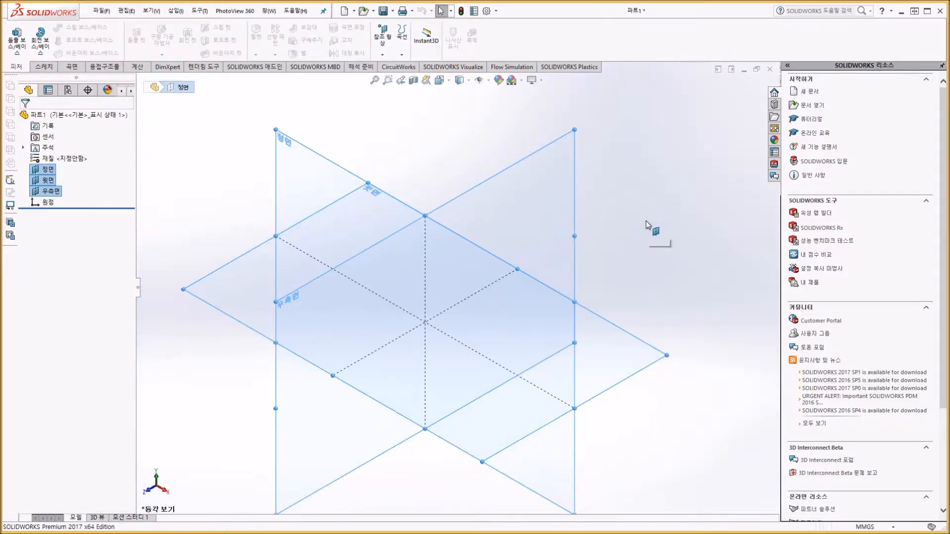
pyautogui.click(626, 259)
pyautogui.moveTo(625, 259); pyautogui.dragTo(366, 242, button='middle')
# Step: View the hide option among the commands available for the 정면 plane, without applying it
pyautogui.click(48, 169)
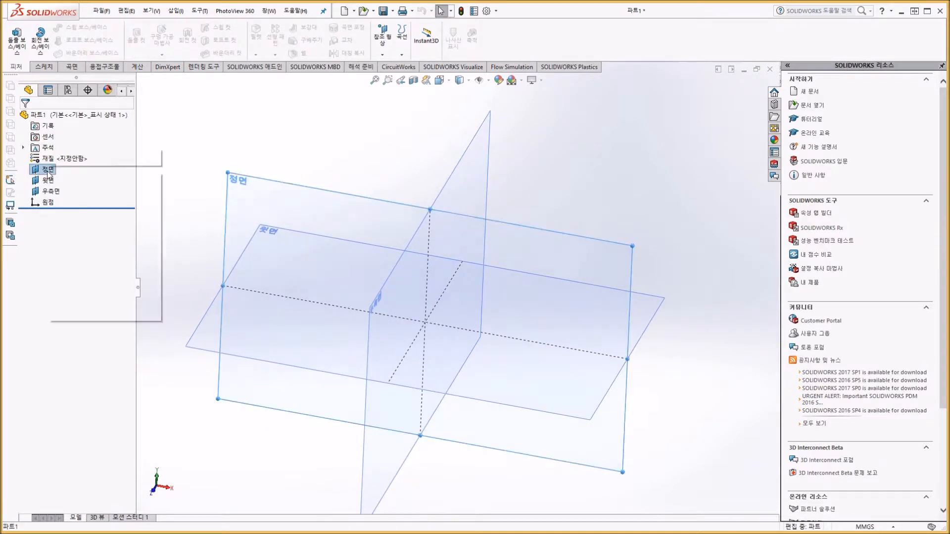
pyautogui.rightClick(48, 170)
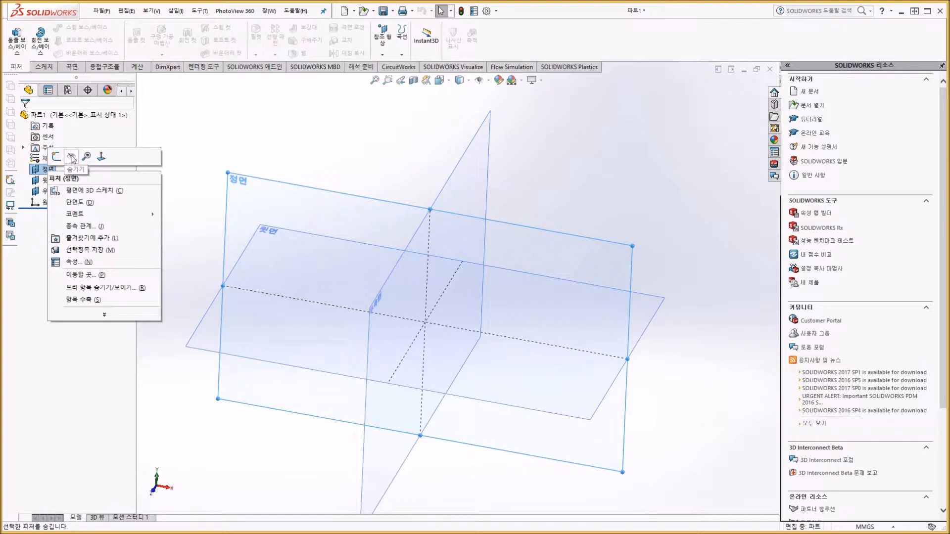
pyautogui.click(175, 138)
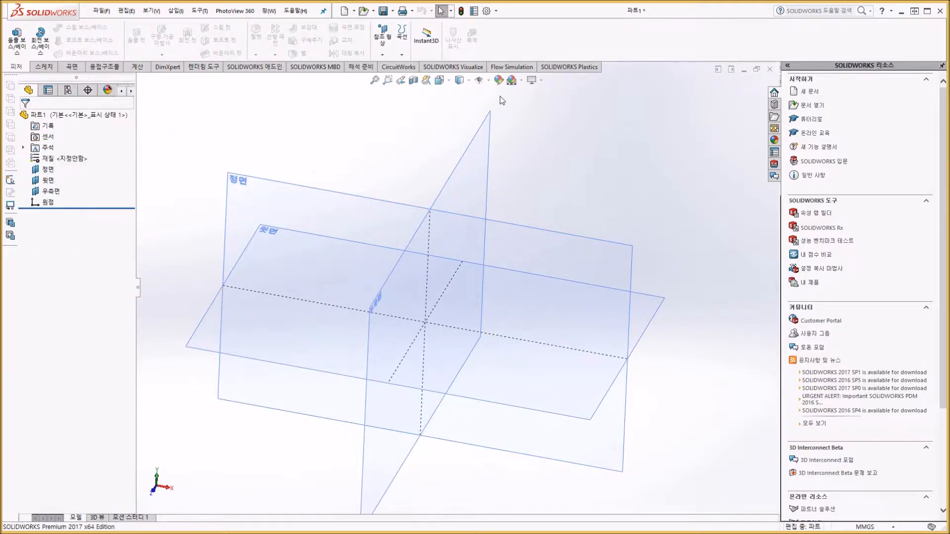
# Step: Switch the display of planes off and on, and hide and redisplay all item types in the graphics area
pyautogui.click(488, 81)
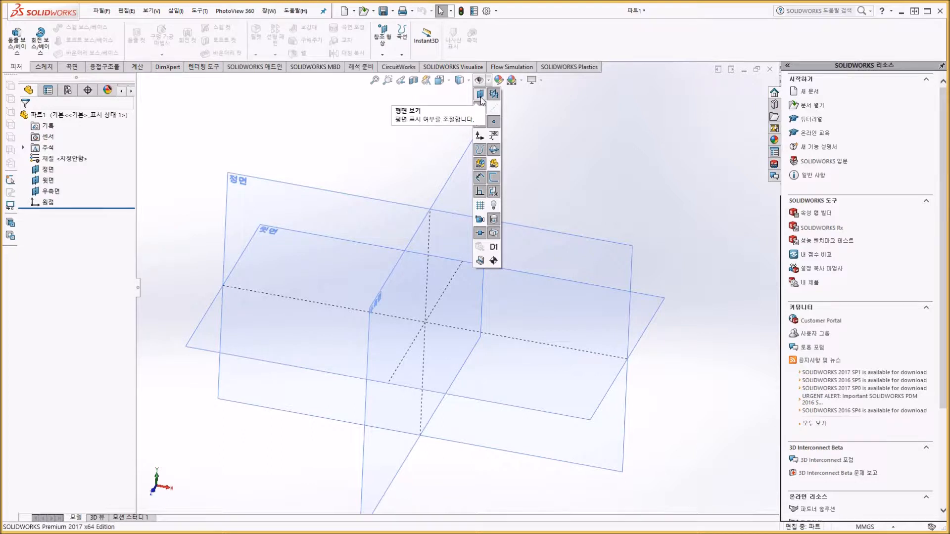
pyautogui.click(479, 95)
pyautogui.click(481, 96)
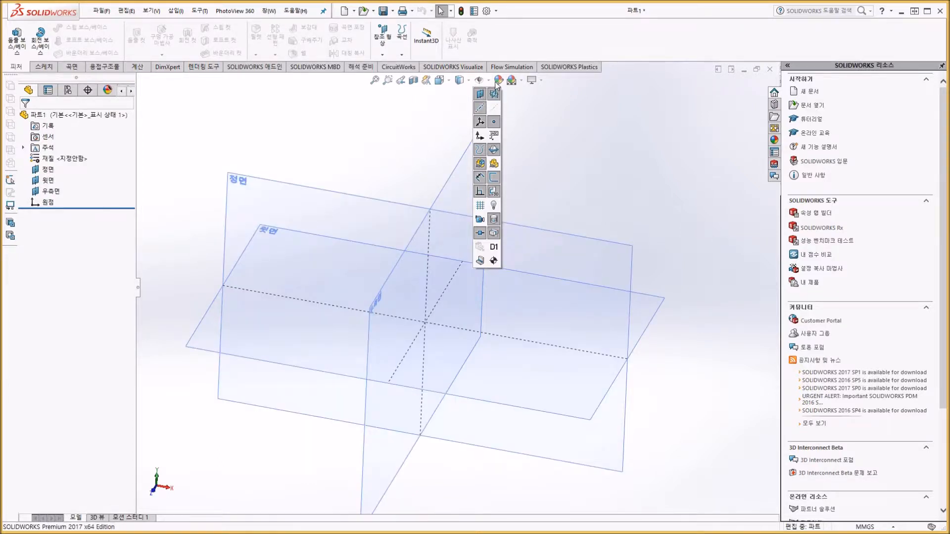
pyautogui.click(480, 82)
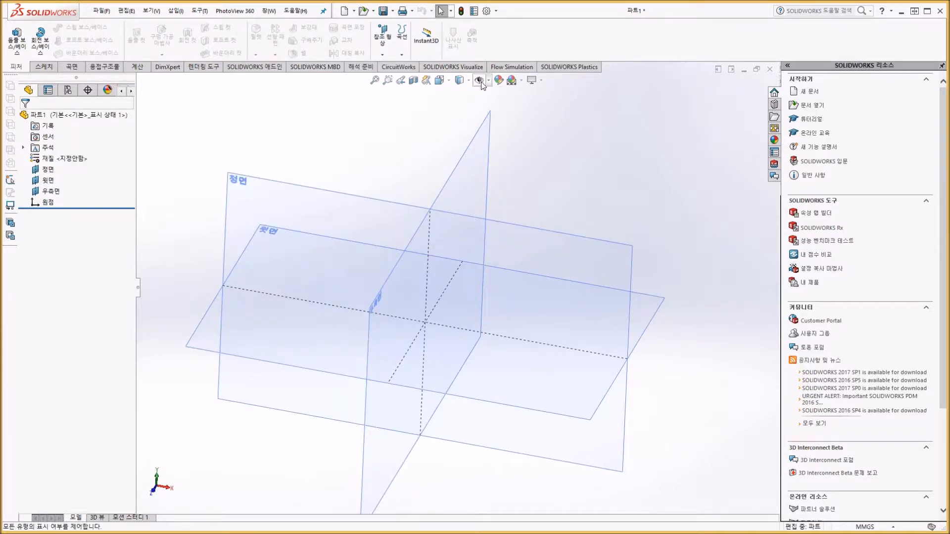
pyautogui.click(480, 82)
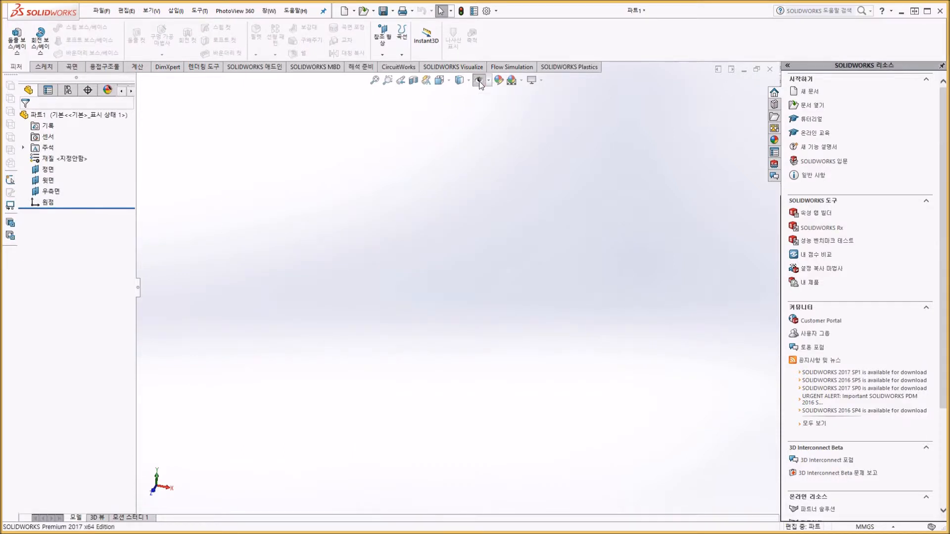
pyautogui.click(479, 84)
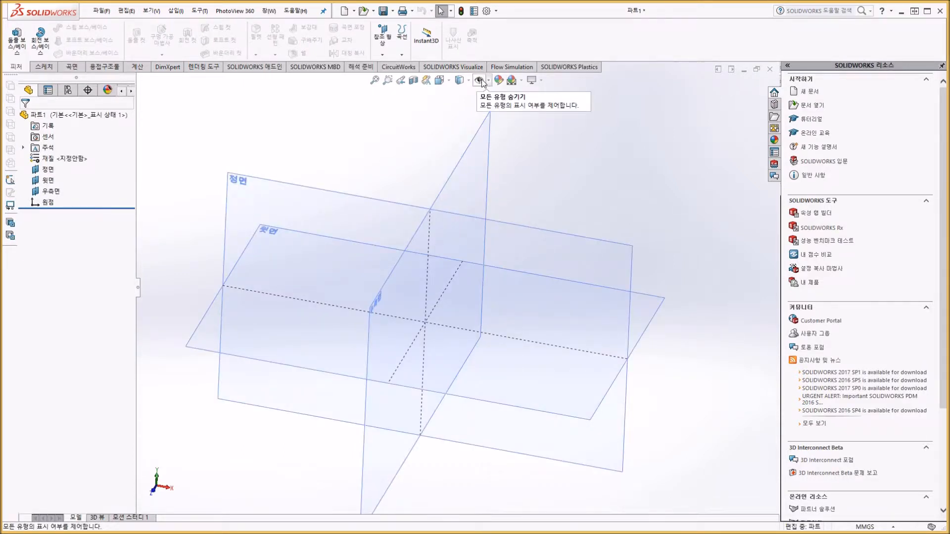
# Step: Try the 지붕 scene and a plain white scene on the part, and return to 3 포인트 희미해짐 (기본)
pyautogui.click(523, 81)
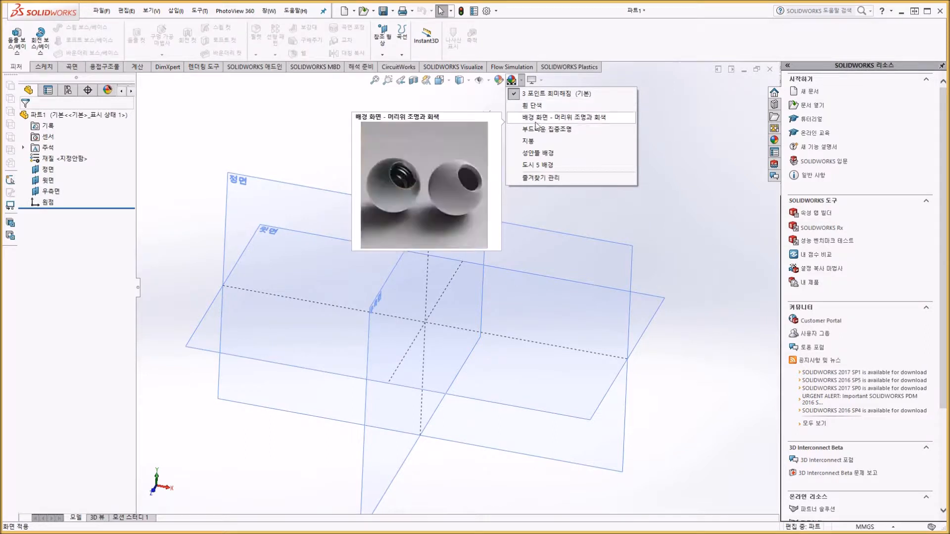
pyautogui.click(537, 141)
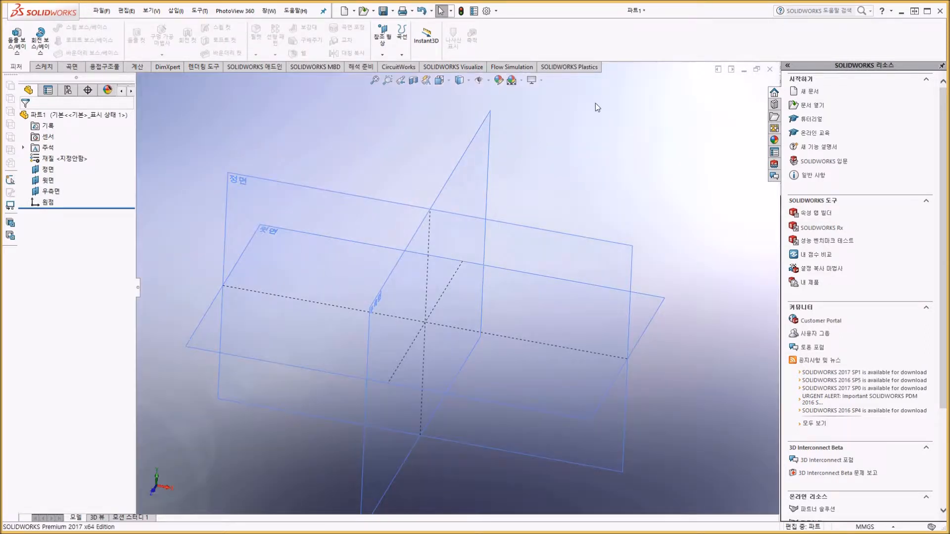
pyautogui.click(541, 80)
pyautogui.click(512, 80)
pyautogui.click(536, 172)
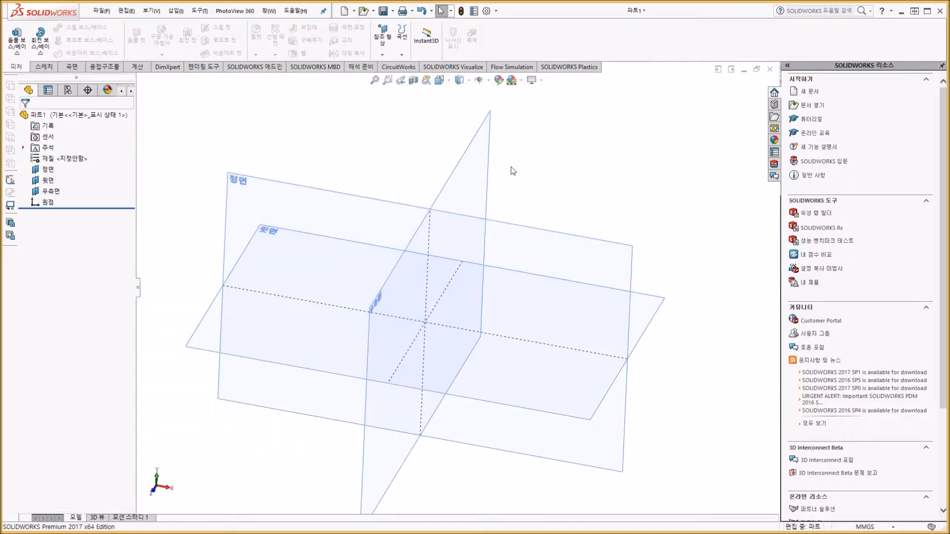
pyautogui.click(531, 81)
pyautogui.click(520, 81)
pyautogui.click(524, 93)
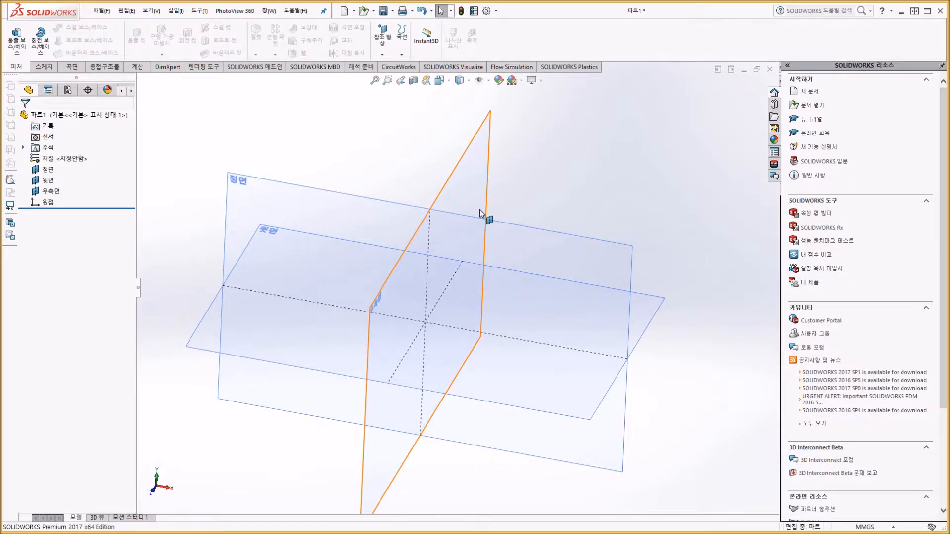
# Step: Examine the part's appearance colour settings and cancel without changing them
pyautogui.scroll(1, 480, 210)
pyautogui.moveTo(506, 196); pyautogui.dragTo(487, 195, button='middle')
pyautogui.click(499, 80)
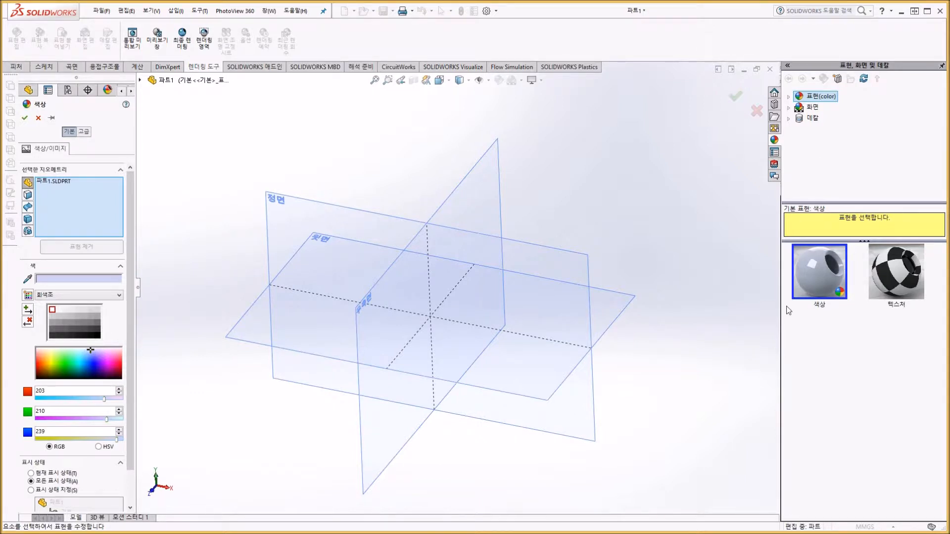
pyautogui.click(37, 119)
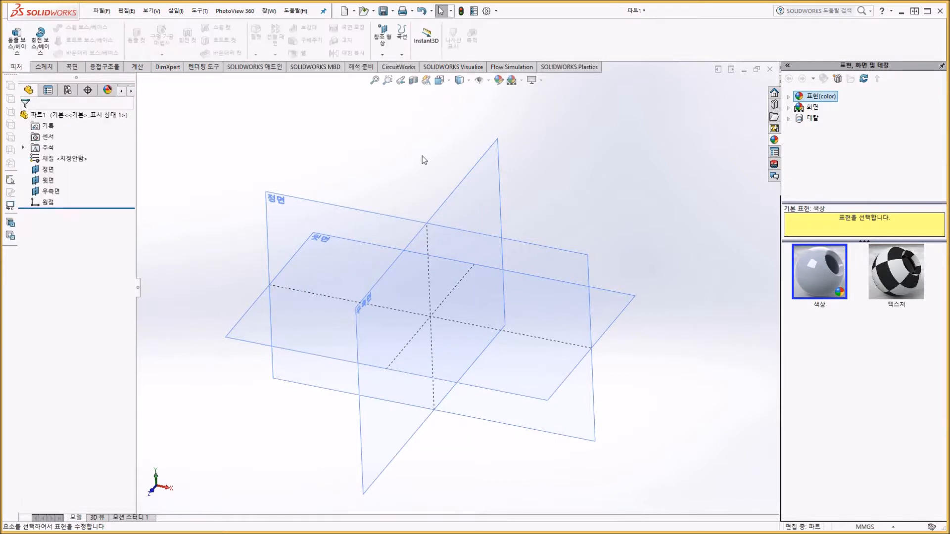
# Step: Start a rectangle sketch on the 윗면 plane
pyautogui.click(535, 80)
pyautogui.click(44, 67)
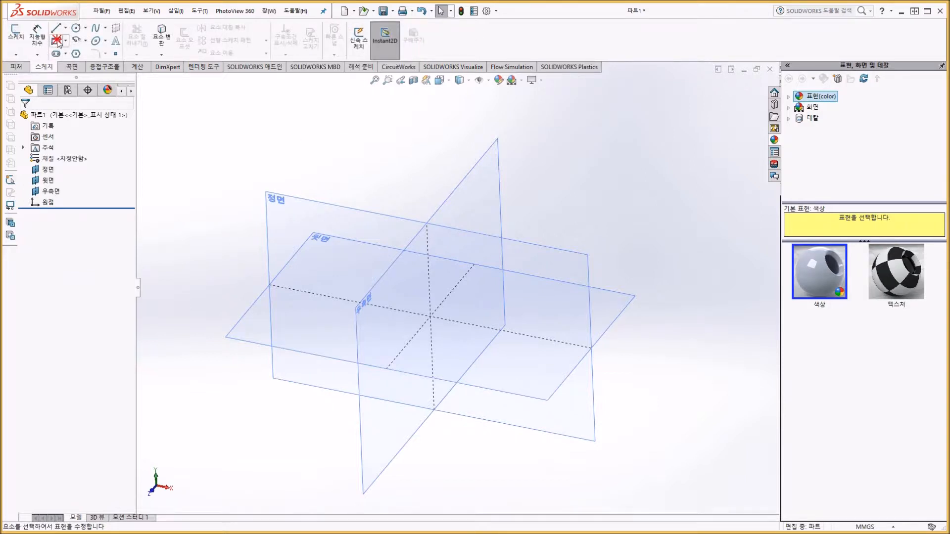
pyautogui.click(58, 43)
pyautogui.click(258, 324)
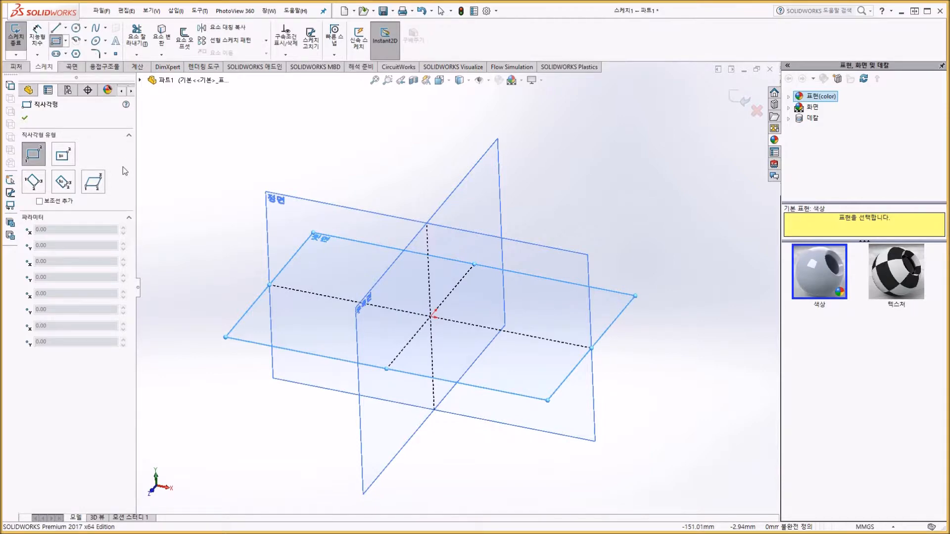
# Step: Open the view orientation dialog and keep it beside the model, switch off the view selector cube, and show the sketch from the top
pyautogui.press('space')
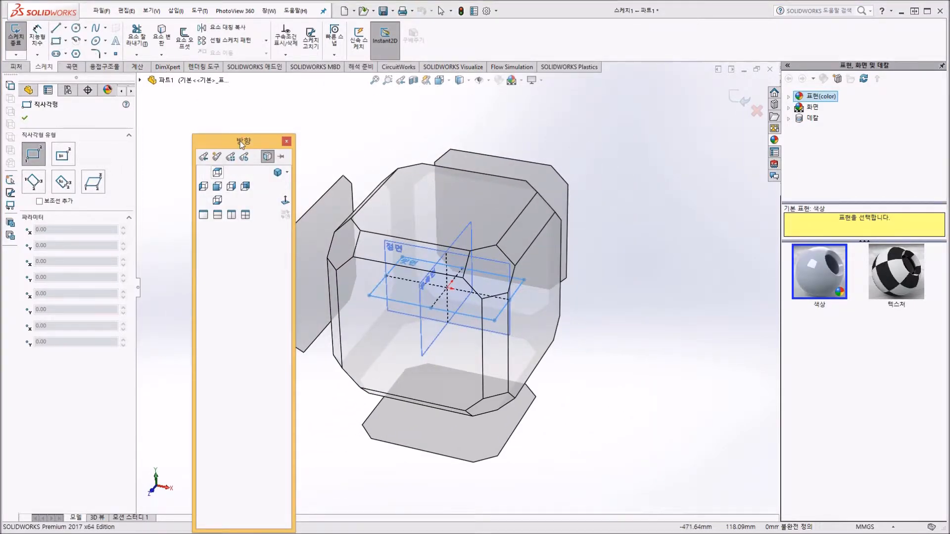
pyautogui.moveTo(242, 134); pyautogui.dragTo(646, 91)
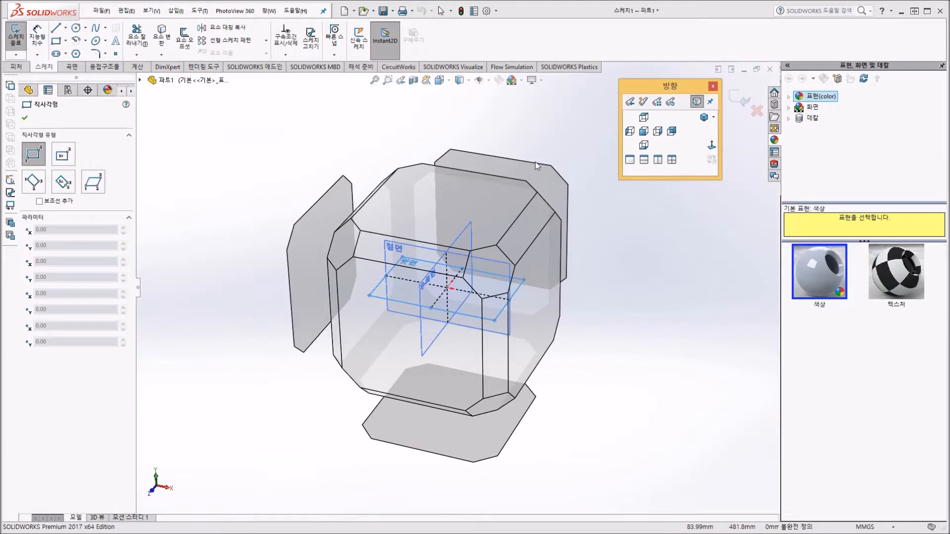
pyautogui.click(711, 144)
pyautogui.click(698, 102)
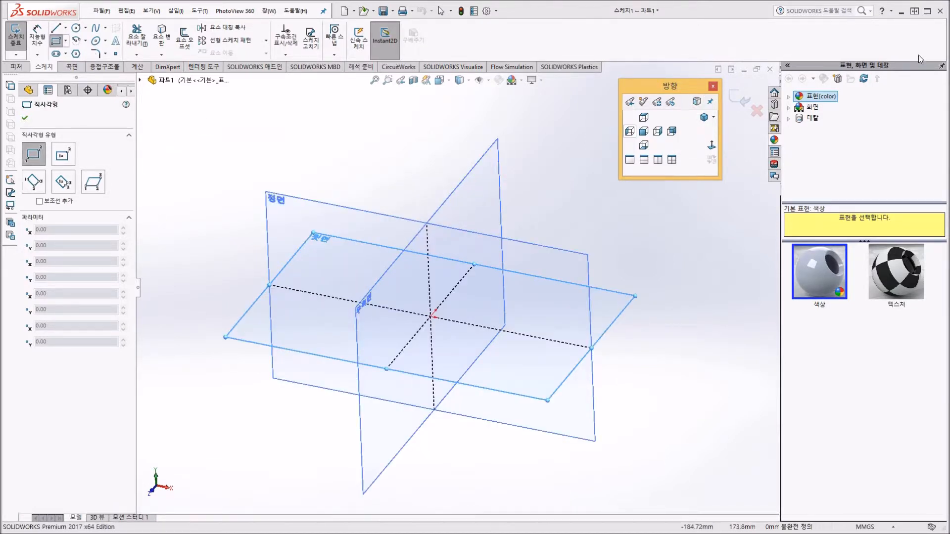
pyautogui.click(641, 117)
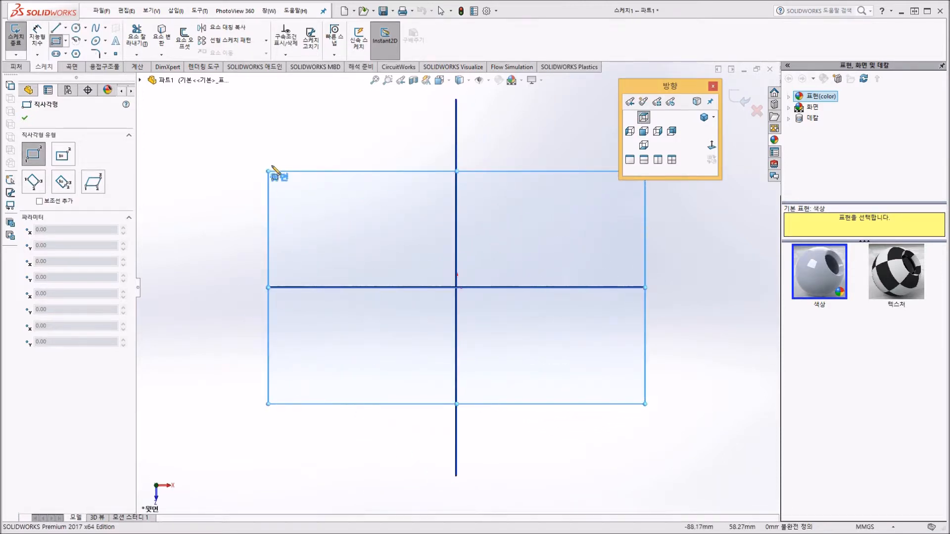
# Step: Sketch a center rectangle about 89 mm by 77 mm, centred on the origin
pyautogui.click(62, 155)
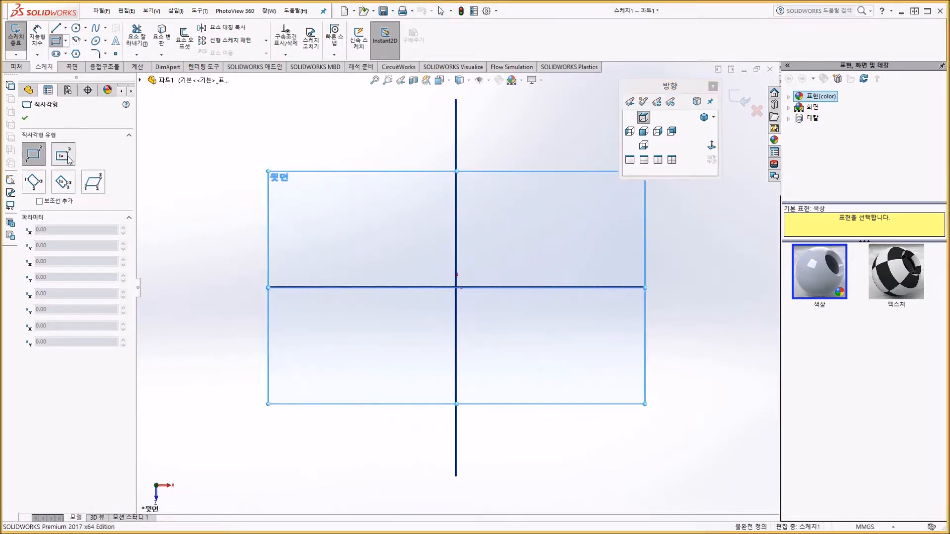
pyautogui.click(456, 287)
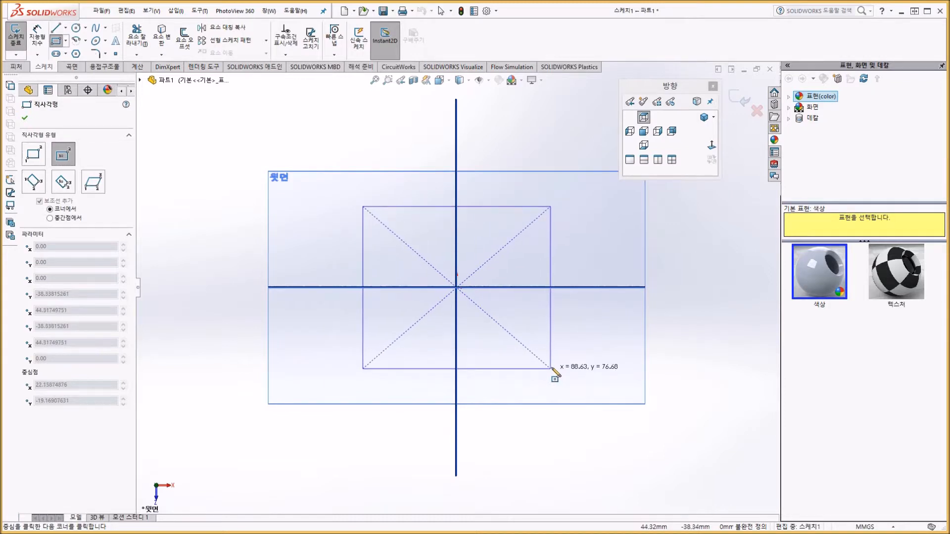
pyautogui.click(551, 369)
pyautogui.press('Escape')
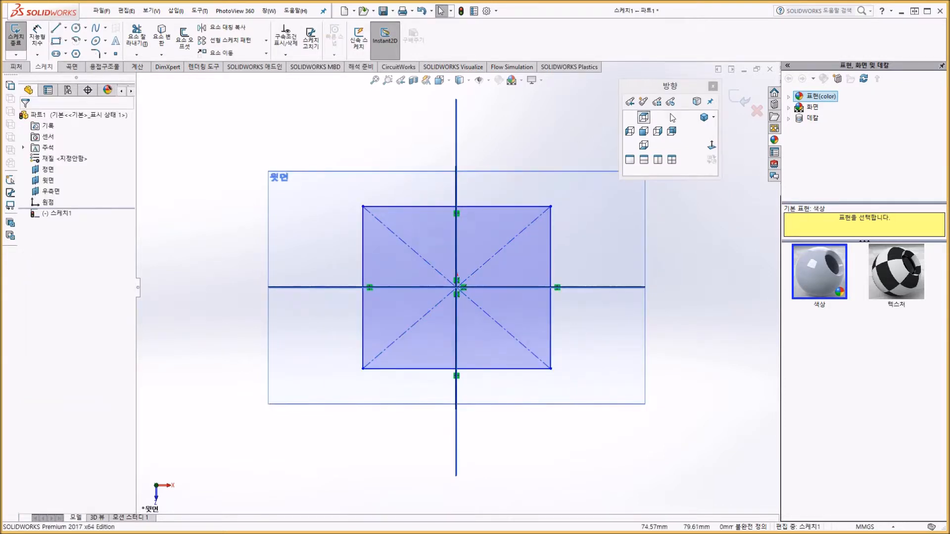
pyautogui.moveTo(681, 95)
pyautogui.mouseDown()
pyautogui.moveTo(747, 118)
pyautogui.moveTo(741, 172)
pyautogui.mouseUp()
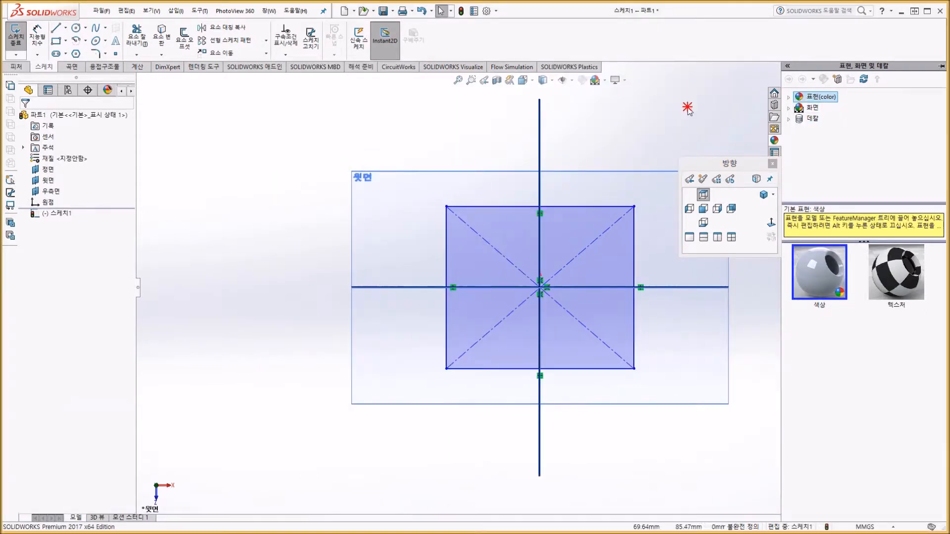
pyautogui.click(568, 184)
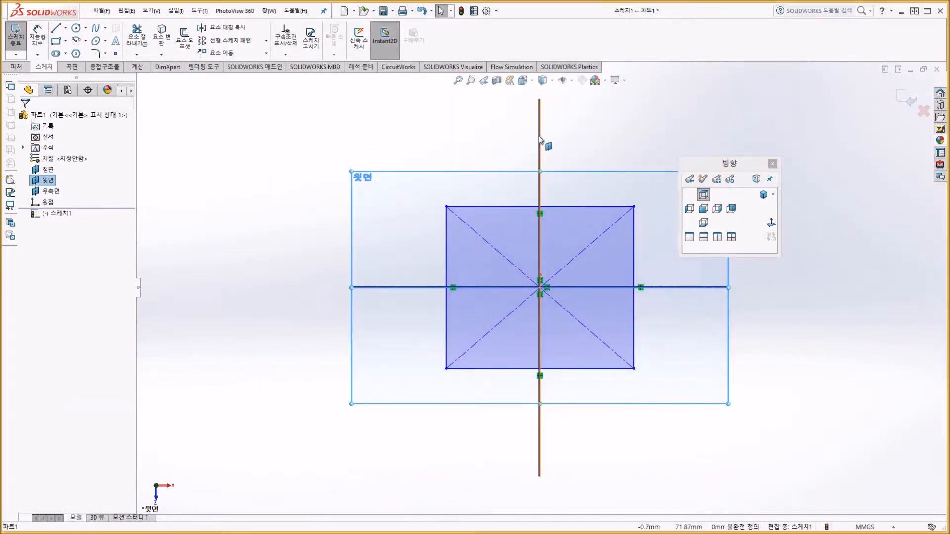
pyautogui.rightClick(540, 140)
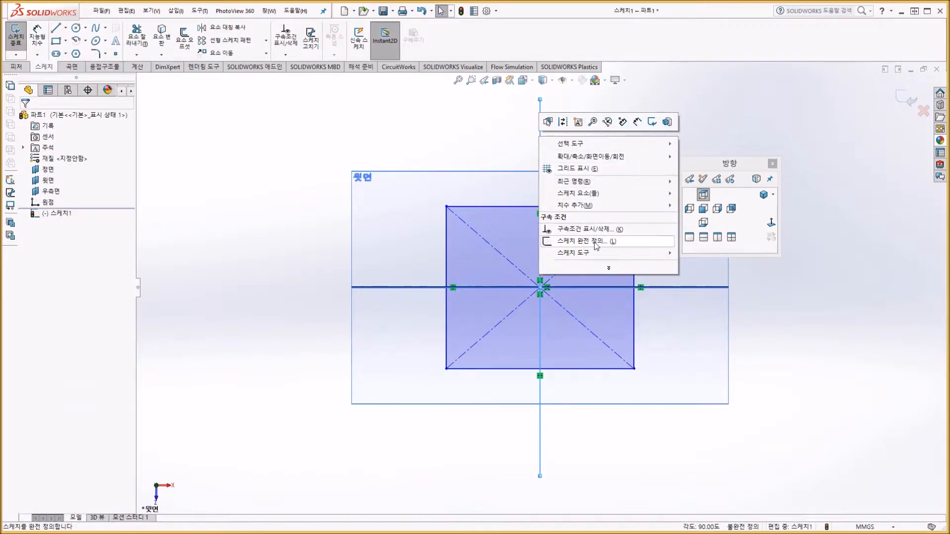
pyautogui.click(57, 253)
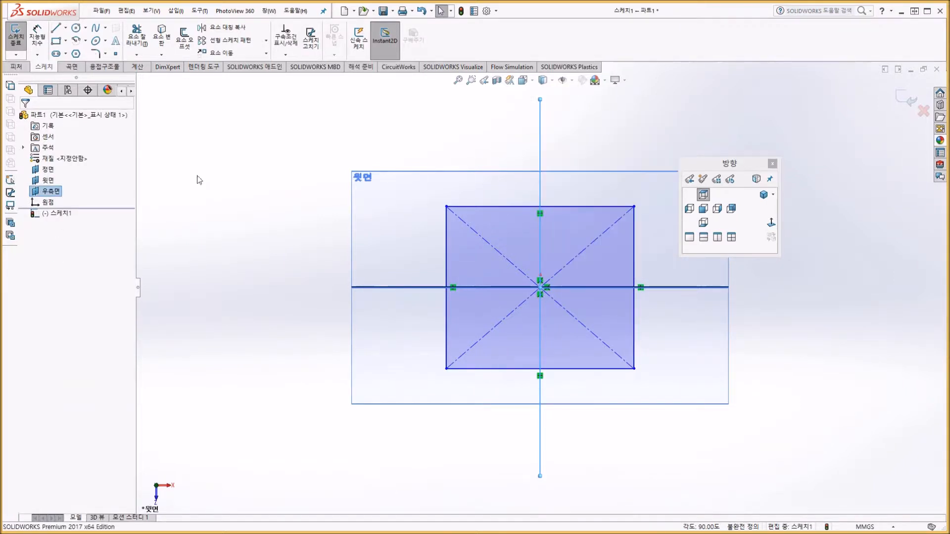
# Step: Hide the reference planes in the graphics area and move the orientation dialog clear of the sketch
pyautogui.click(564, 81)
pyautogui.click(573, 81)
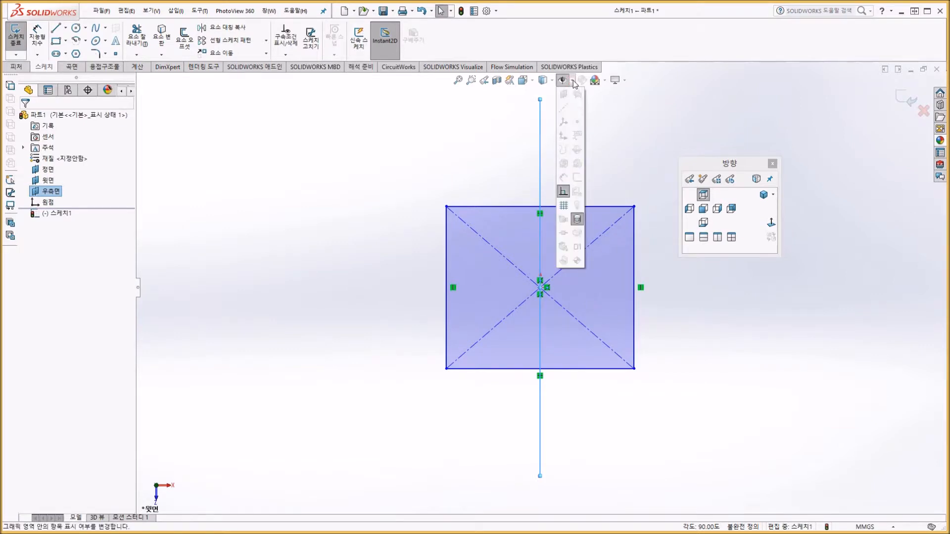
pyautogui.click(572, 83)
pyautogui.click(593, 156)
pyautogui.moveTo(567, 169); pyautogui.dragTo(570, 94, button='middle')
pyautogui.click(563, 80)
pyautogui.click(572, 80)
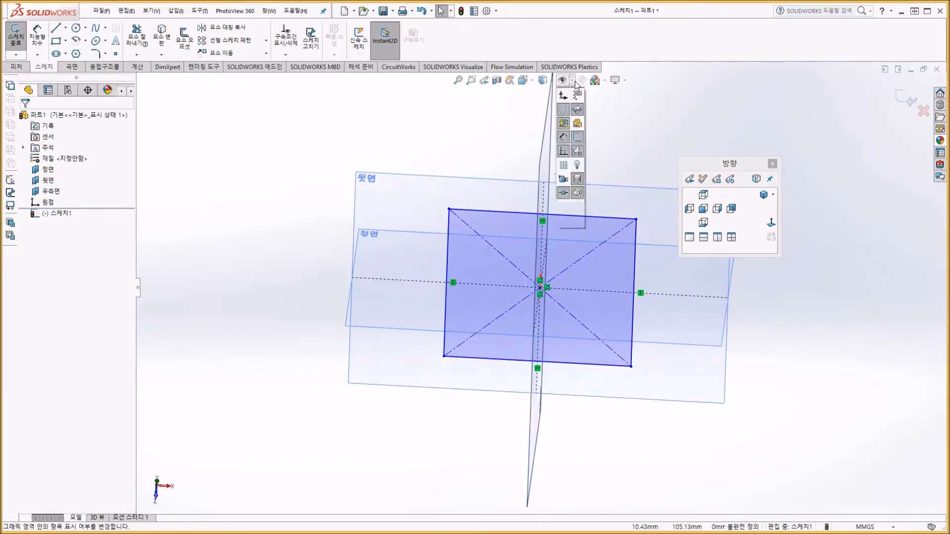
pyautogui.click(567, 98)
pyautogui.moveTo(634, 145); pyautogui.dragTo(468, 173, button='middle')
pyautogui.click(750, 161)
pyautogui.moveTo(750, 161); pyautogui.dragTo(818, 115)
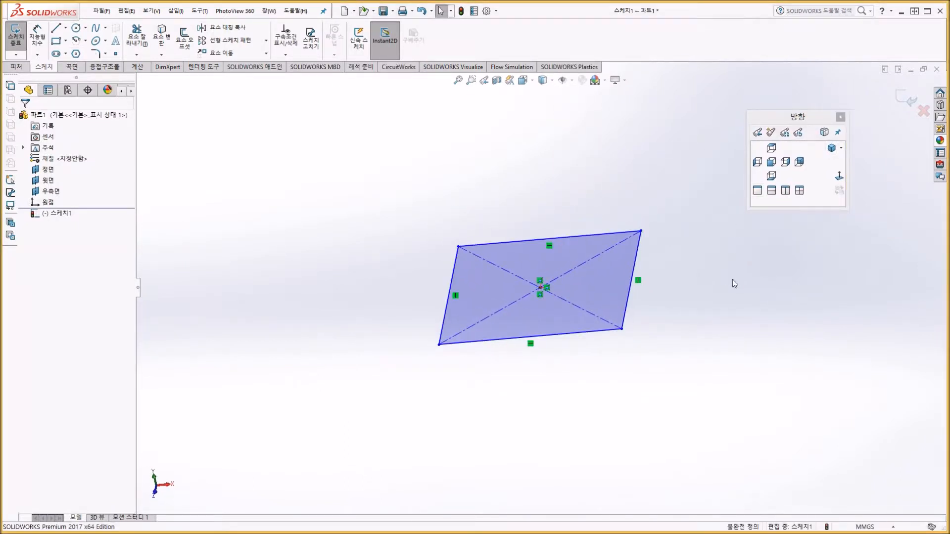
# Step: Dimension the rectangle's two adjacent sides with Smart Dimension and set each to 100 mm
pyautogui.press('s')
pyautogui.click(763, 289)
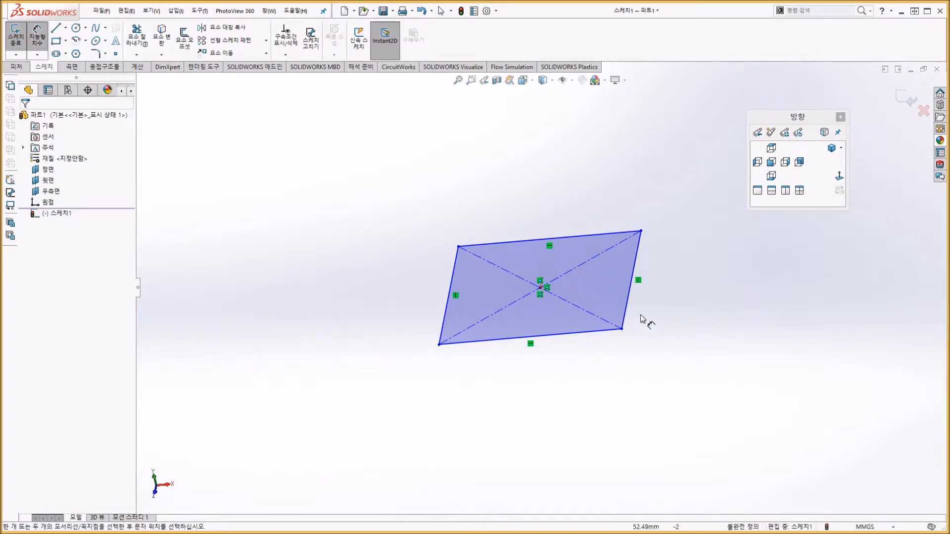
pyautogui.click(627, 303)
pyautogui.click(662, 319)
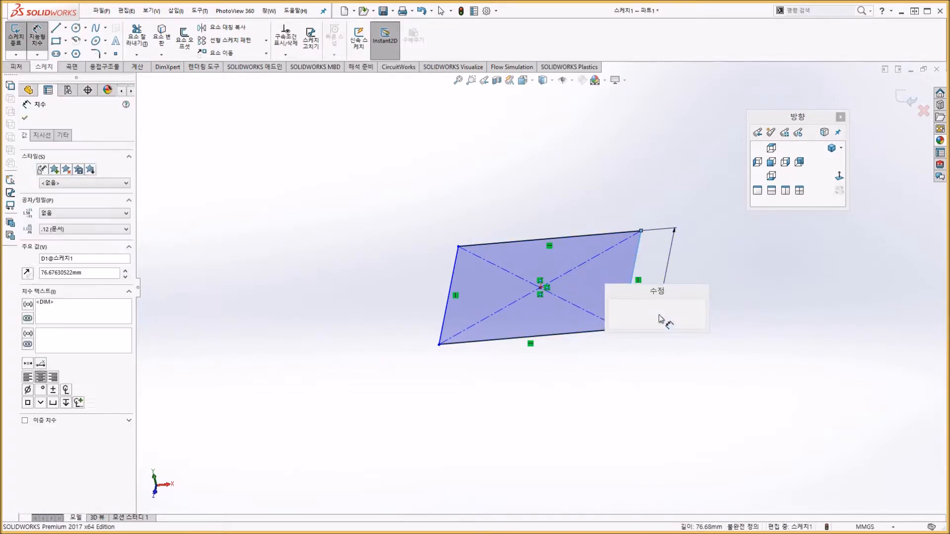
pyautogui.write('100')
pyautogui.press('Return')
pyautogui.click(604, 331)
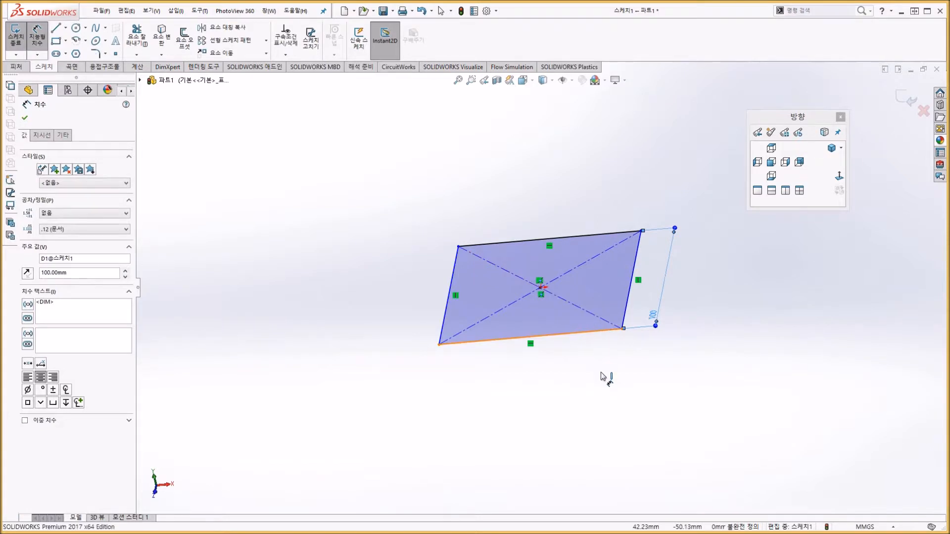
pyautogui.click(602, 376)
pyautogui.write('100')
pyautogui.press('Return')
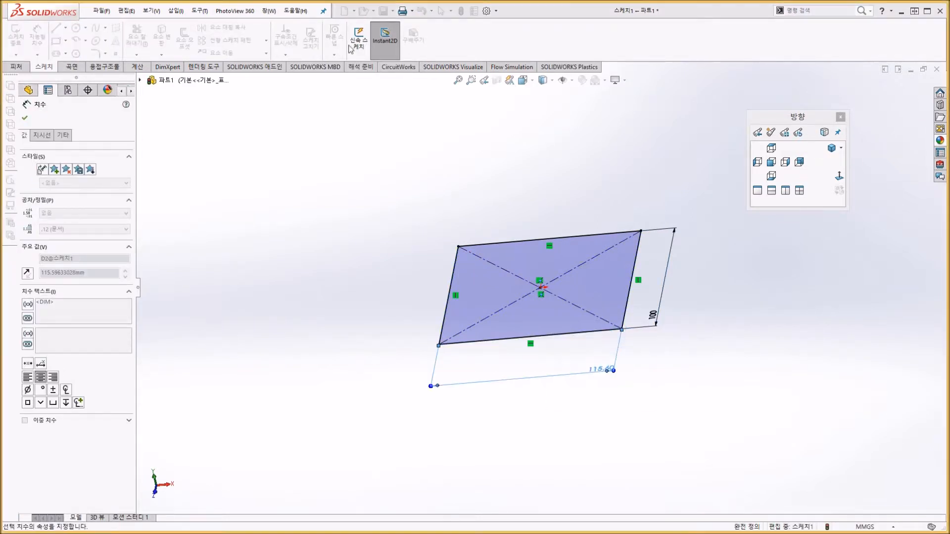
# Step: Extrude the square sketch as a blind boss 100 mm deep and show the solid in isometric view
pyautogui.click(16, 66)
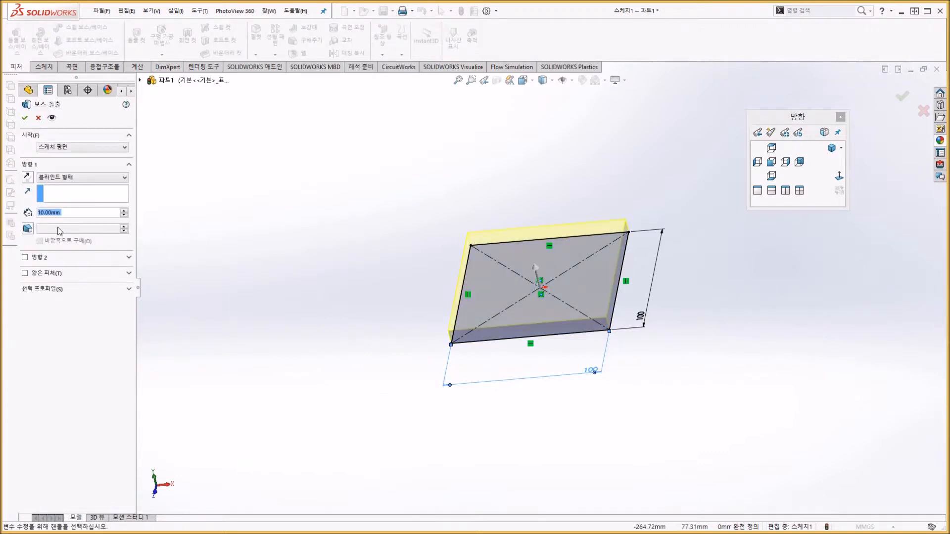
pyautogui.write('100')
pyautogui.press('Return')
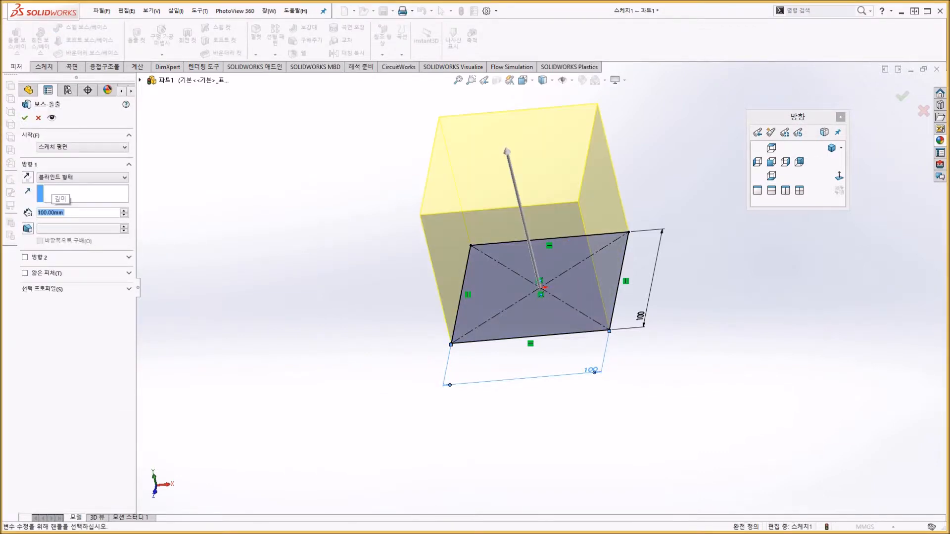
pyautogui.click(24, 118)
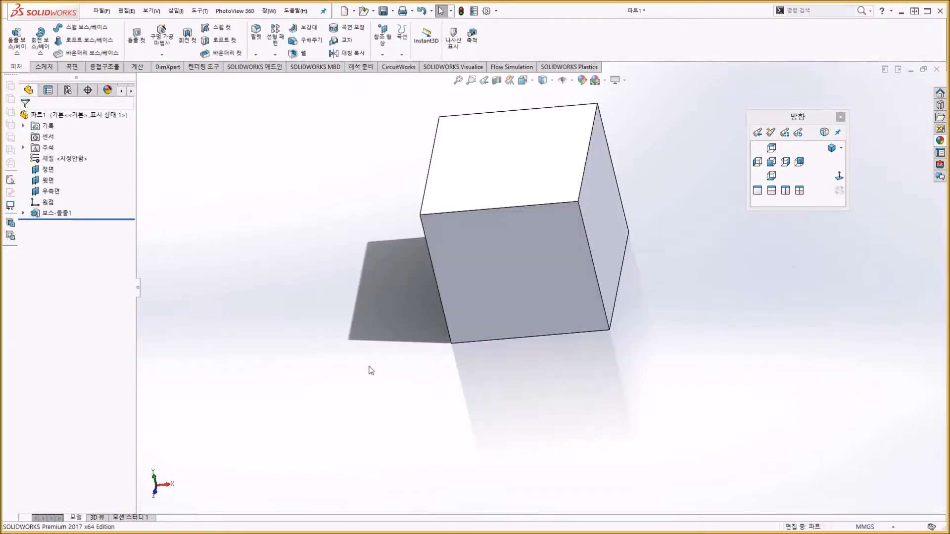
pyautogui.hotkey('ctrl', '1')
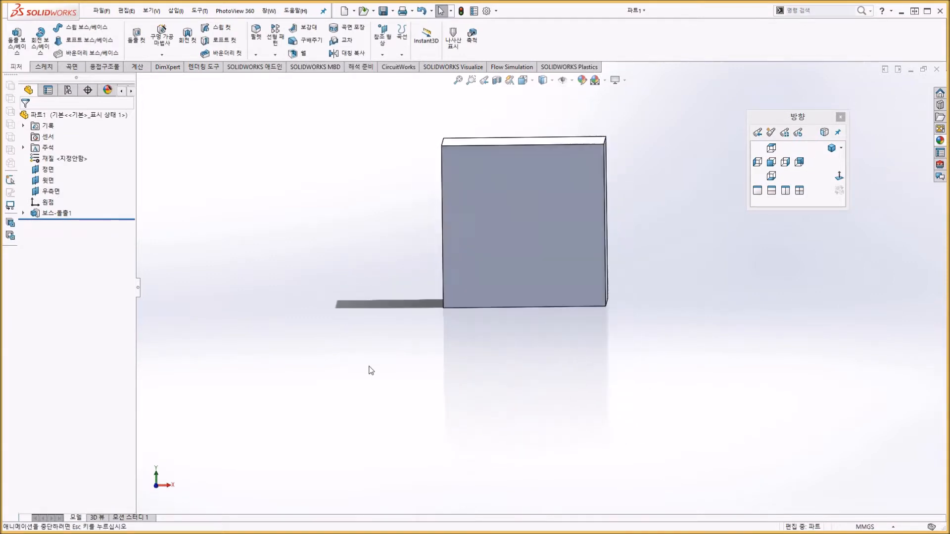
pyautogui.hotkey('ctrl', '7')
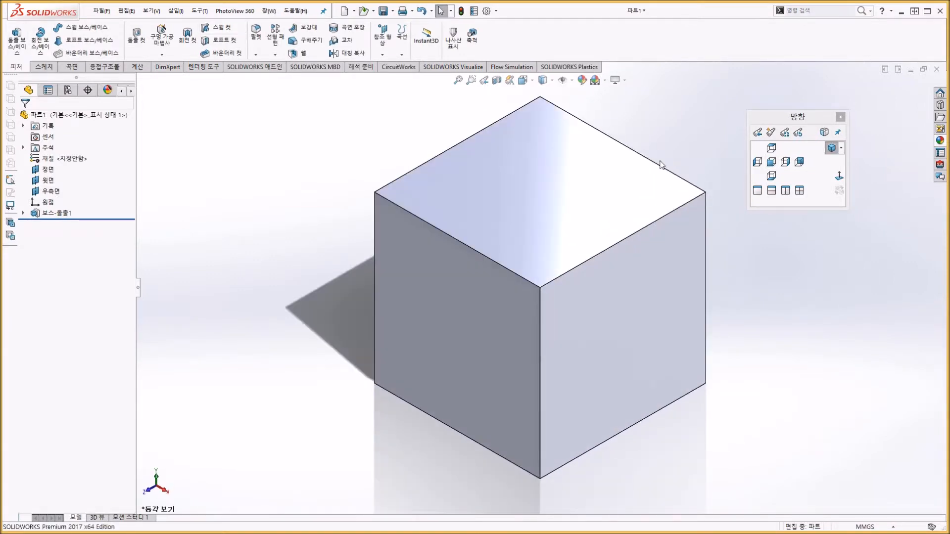
# Step: Switch RealView Graphics off and back on for the cube
pyautogui.click(617, 80)
pyautogui.click(648, 94)
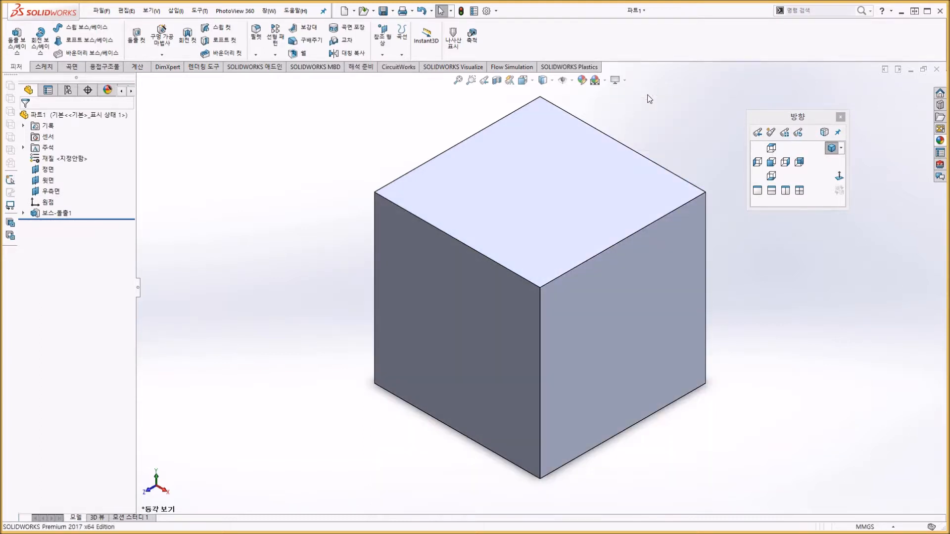
pyautogui.click(625, 81)
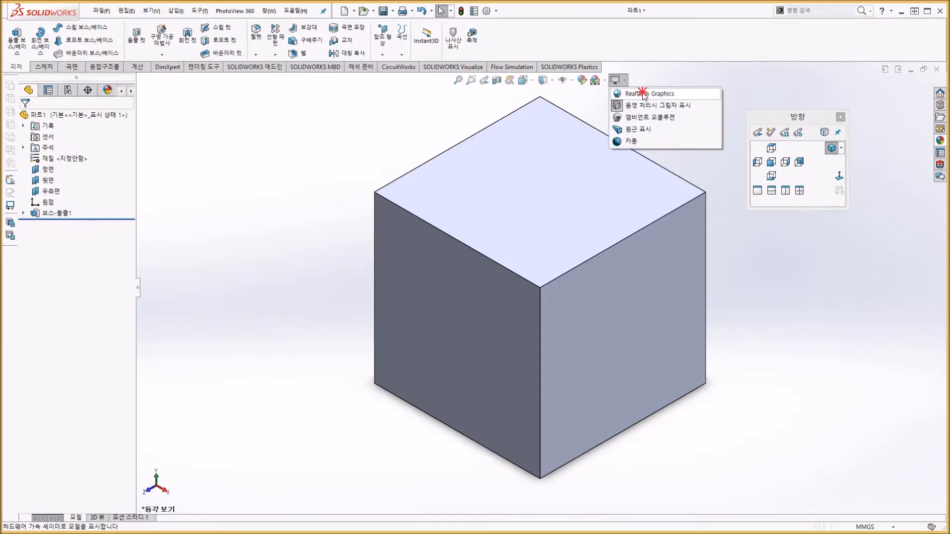
pyautogui.click(639, 94)
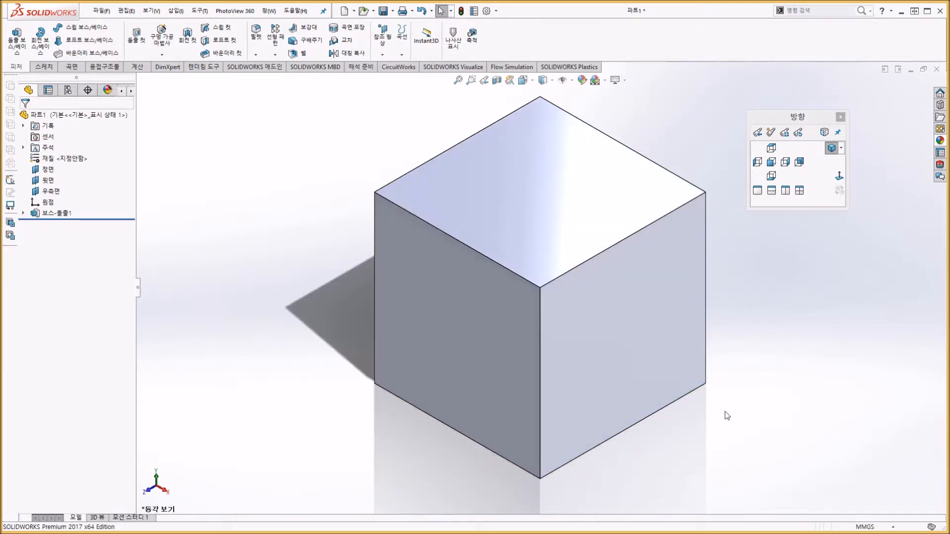
# Step: Switch the 음영 처리시 그림자 표시 shadow display off and back on
pyautogui.click(625, 80)
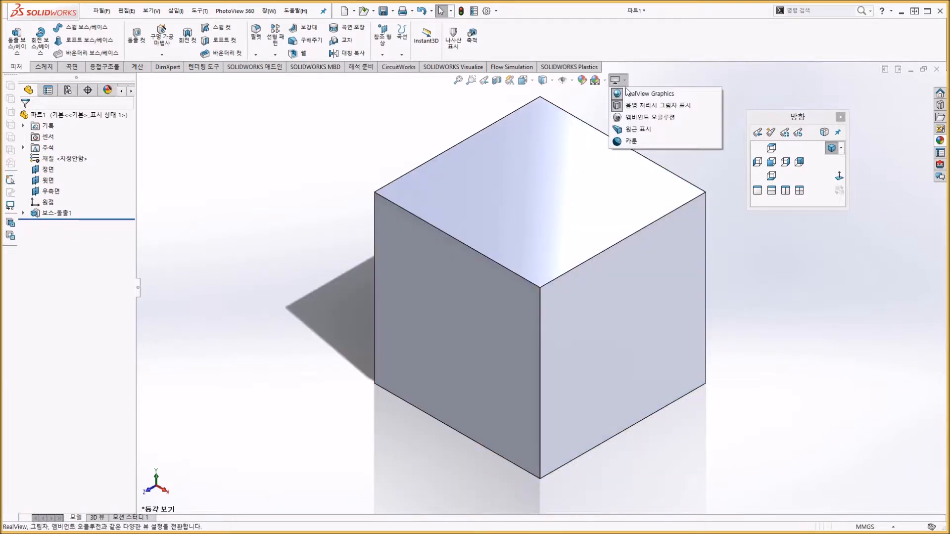
pyautogui.click(638, 106)
pyautogui.click(625, 81)
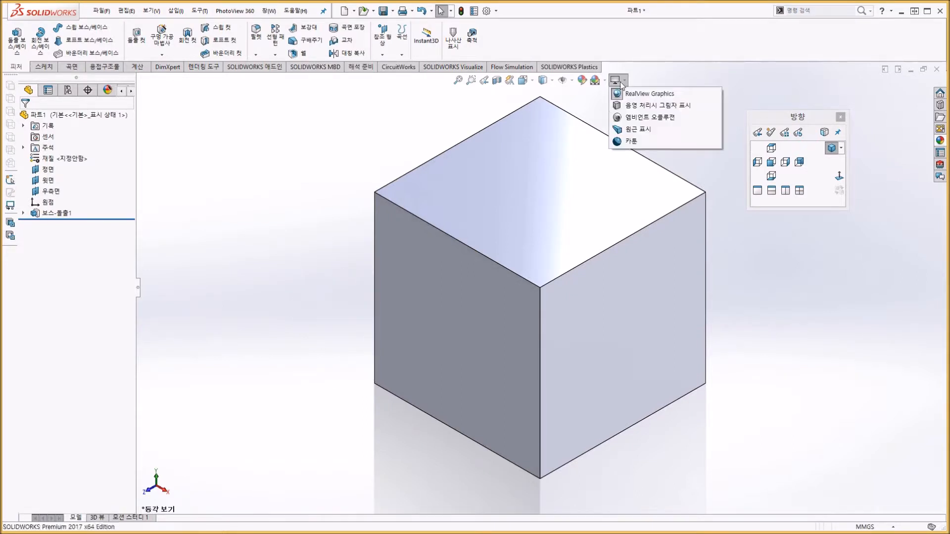
pyautogui.click(658, 106)
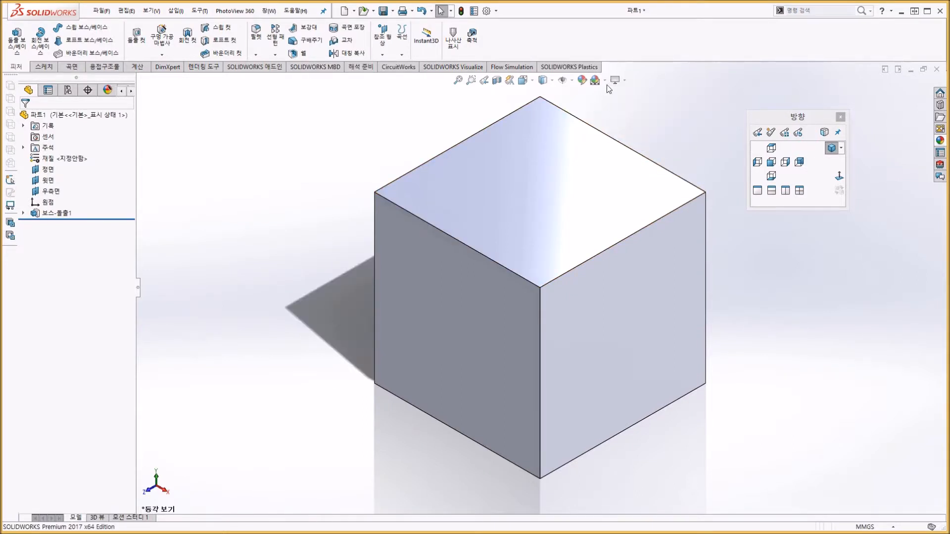
# Step: Enable the 앰비언트 오클루전 and 원근 표시 view settings for the cube
pyautogui.click(624, 80)
pyautogui.click(648, 117)
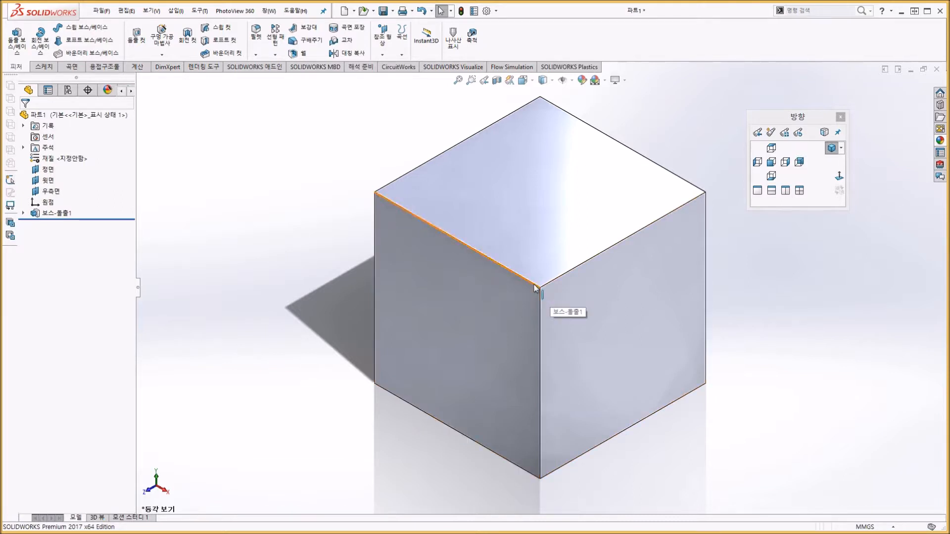
pyautogui.click(616, 79)
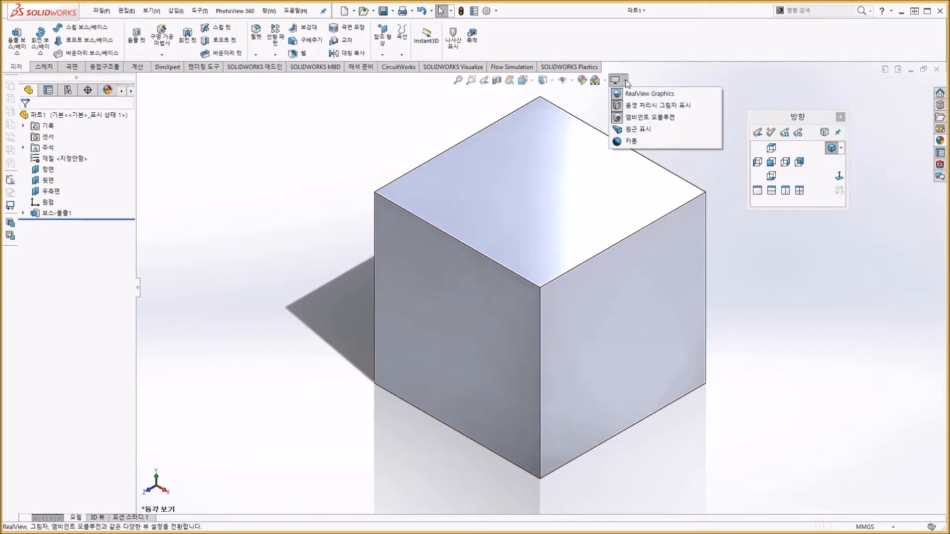
pyautogui.click(638, 130)
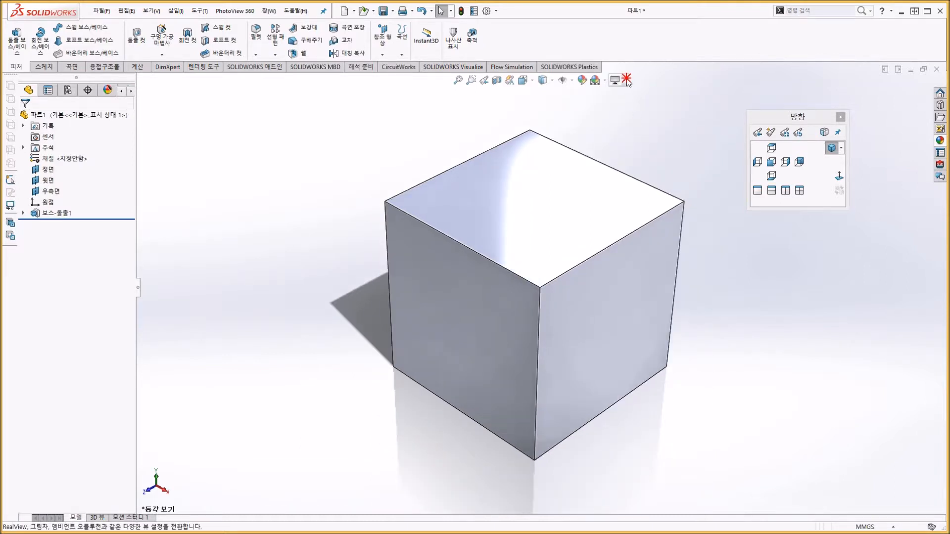
# Step: Enable the 카툰 view effect for the cube, accept its message and rotate the cube to inspect it
pyautogui.click(625, 80)
pyautogui.click(647, 141)
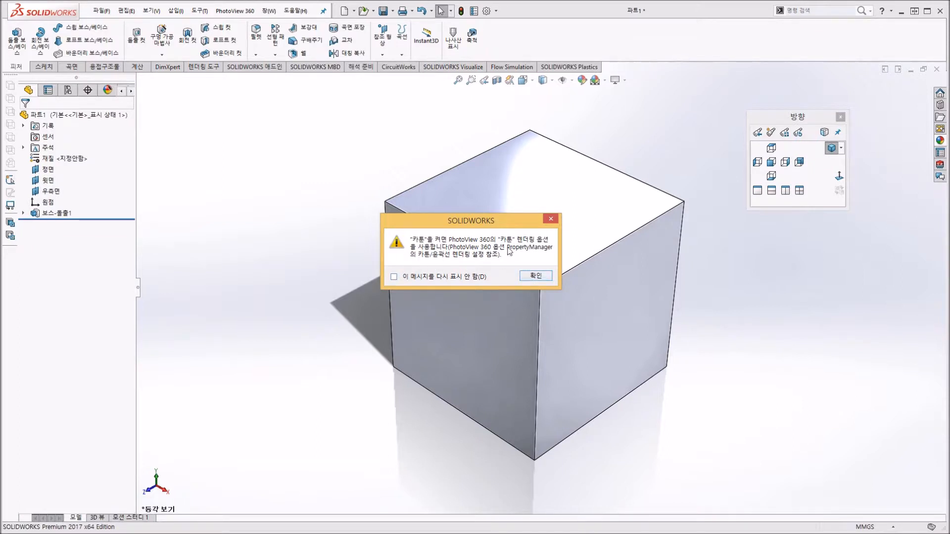
pyautogui.click(534, 277)
pyautogui.moveTo(528, 192); pyautogui.dragTo(604, 142, button='middle')
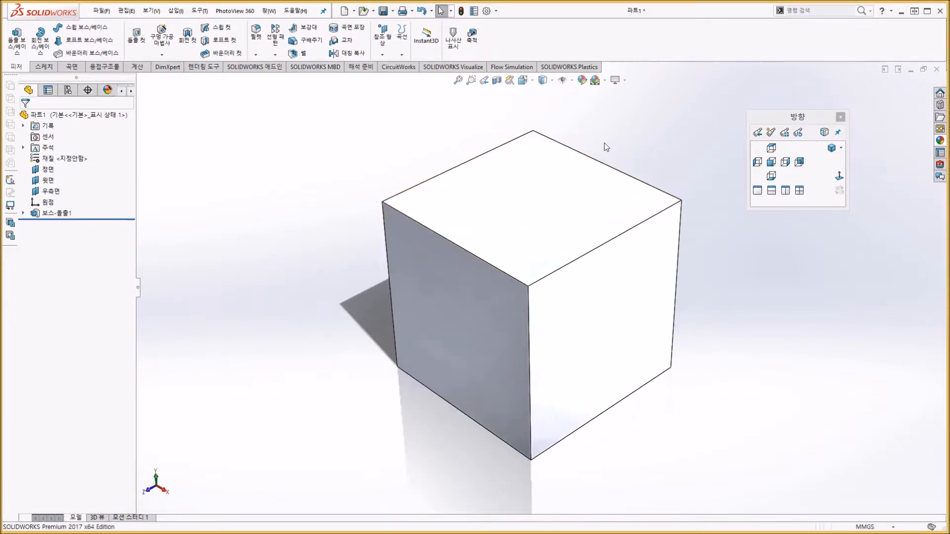
# Step: Switch off the 앰비언트 오클루전, 원근 표시 and 카툰 view settings for the cube
pyautogui.click(625, 80)
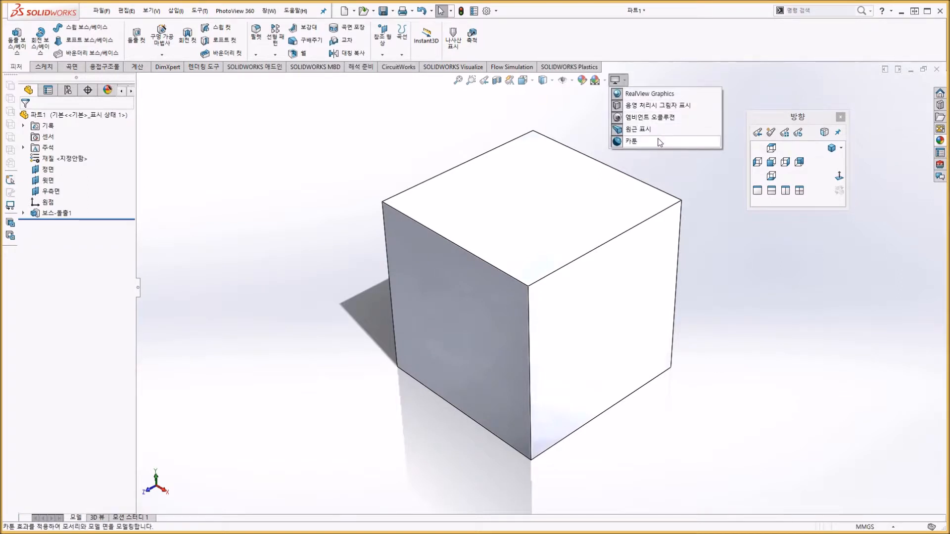
pyautogui.click(635, 118)
pyautogui.click(625, 82)
pyautogui.click(639, 129)
pyautogui.click(625, 80)
# Step: Switch RealView Graphics off and back on while checking the remaining view settings
pyautogui.click(625, 80)
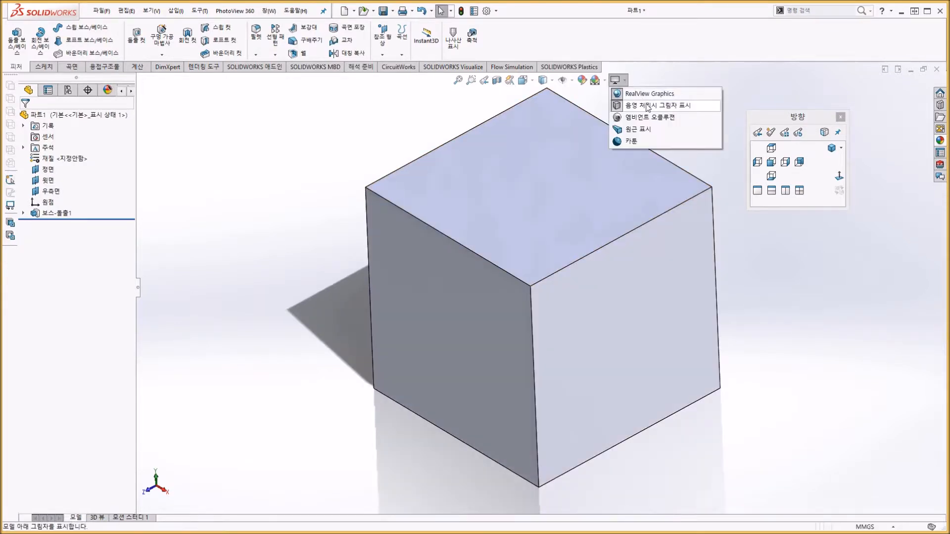
pyautogui.click(648, 106)
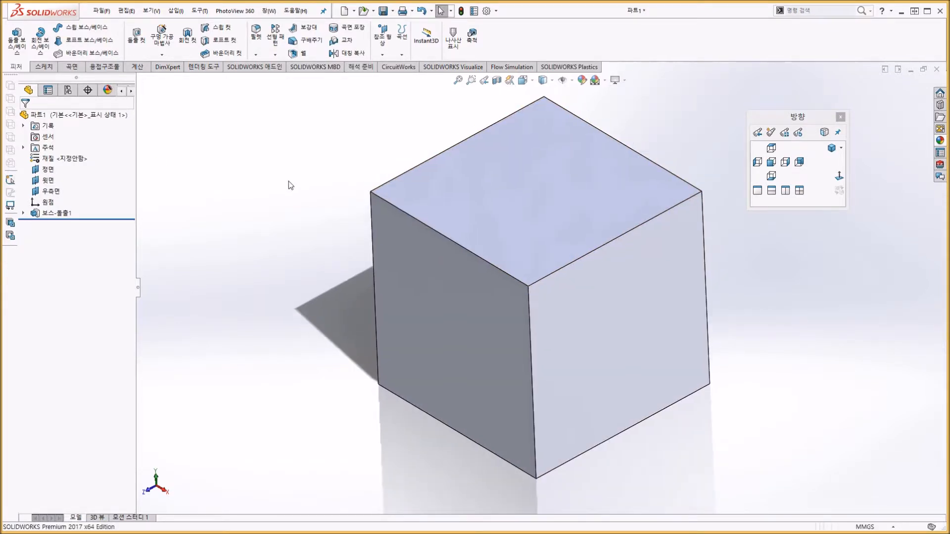
pyautogui.click(624, 80)
pyautogui.click(628, 93)
pyautogui.click(624, 81)
pyautogui.click(627, 94)
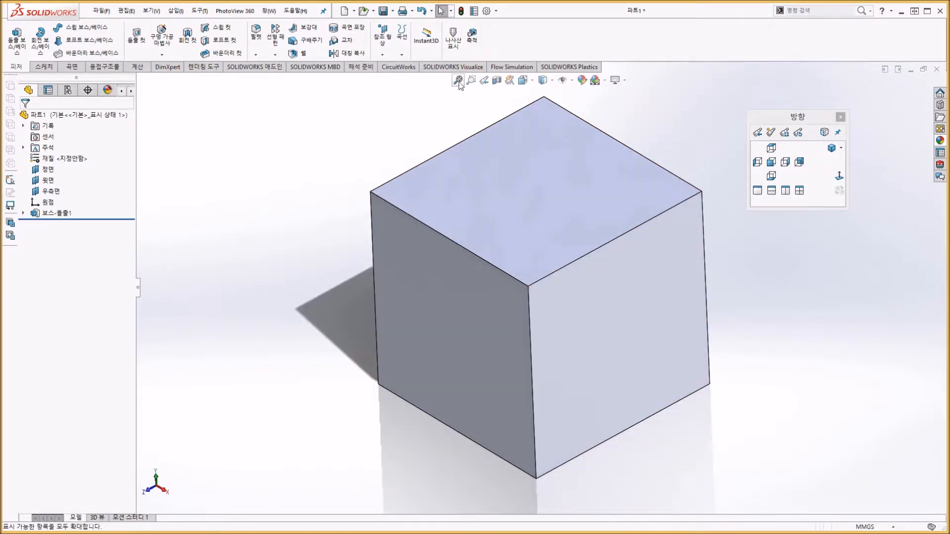
# Step: Apply a section view through the cube at the 정면 plane with 0.00 mm offset and turn it off again
pyautogui.click(497, 80)
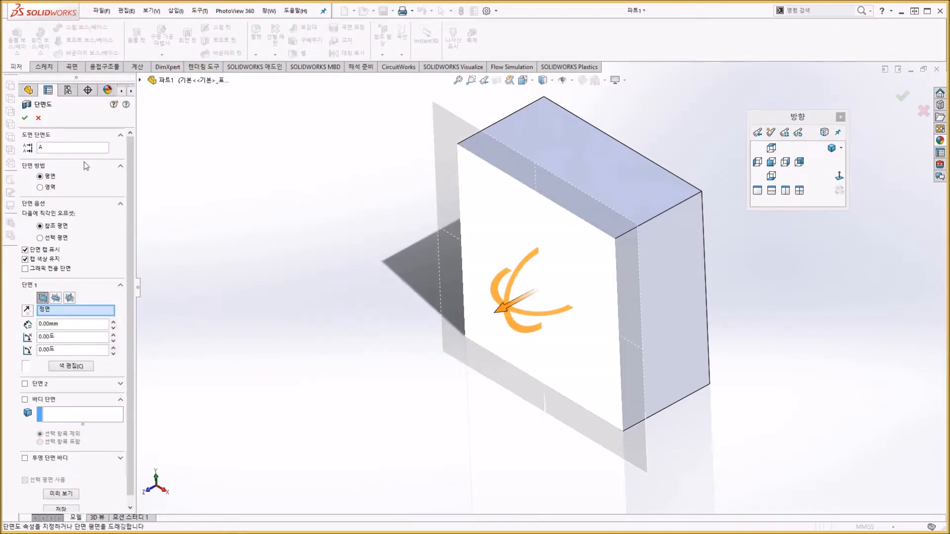
pyautogui.click(24, 117)
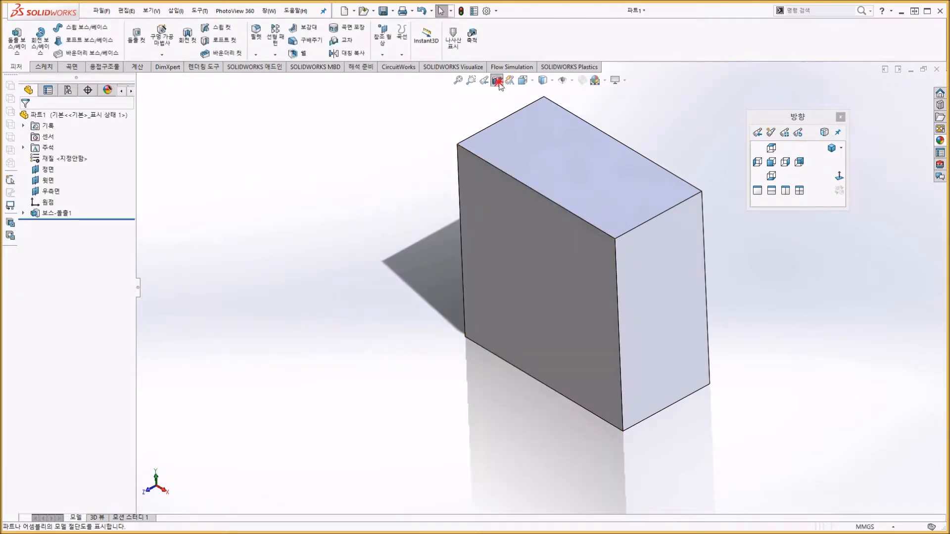
pyautogui.click(497, 80)
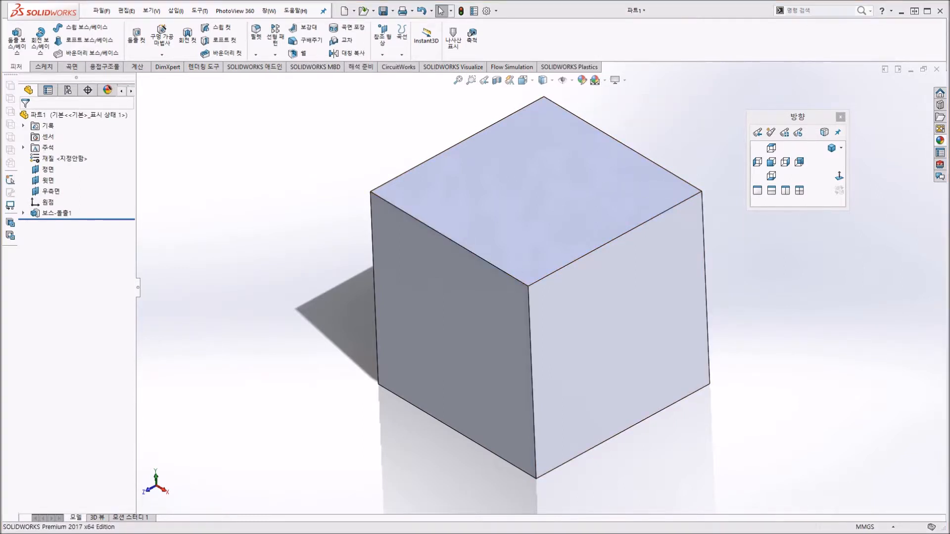
pyautogui.click(334, 184)
# Step: Examine the 스케치 and 구속조건/스냅 pages of the system options and close the options dialog
pyautogui.click(496, 11)
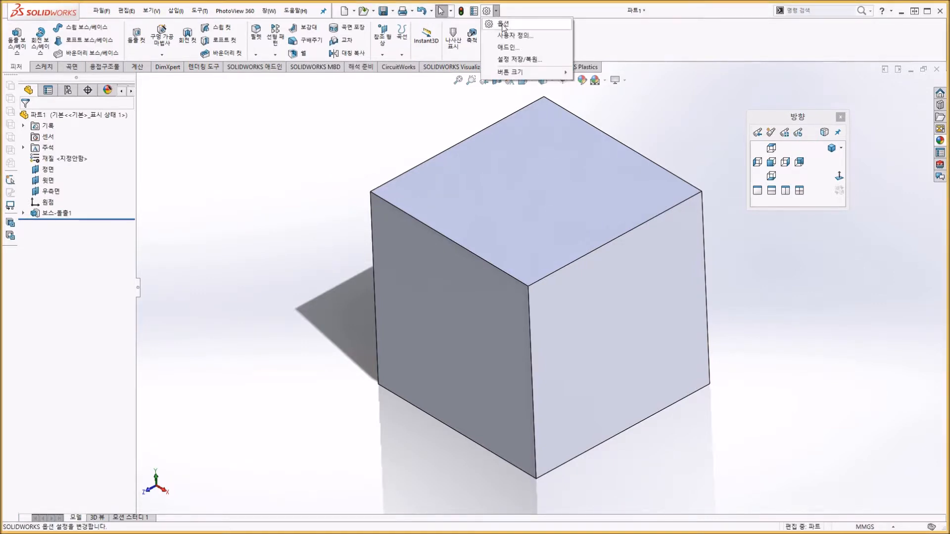
pyautogui.click(500, 26)
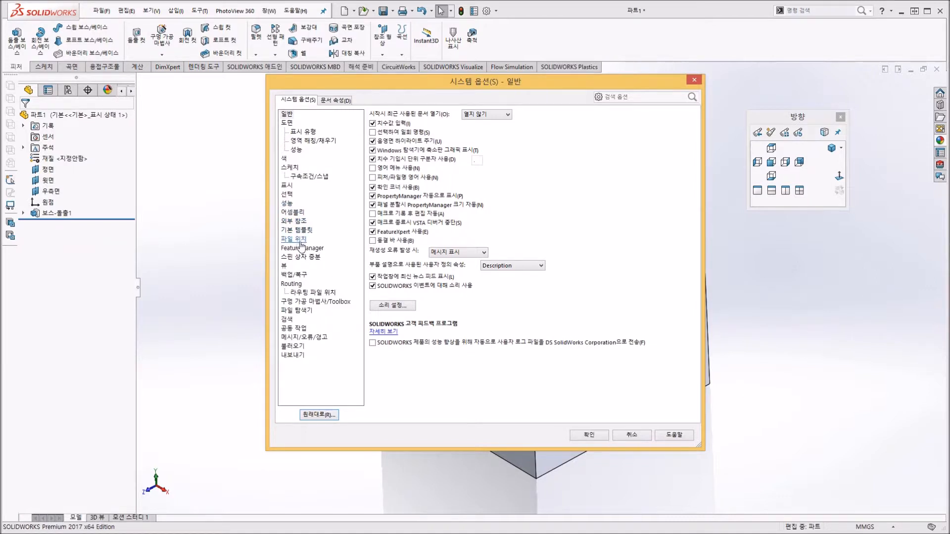
pyautogui.click(289, 168)
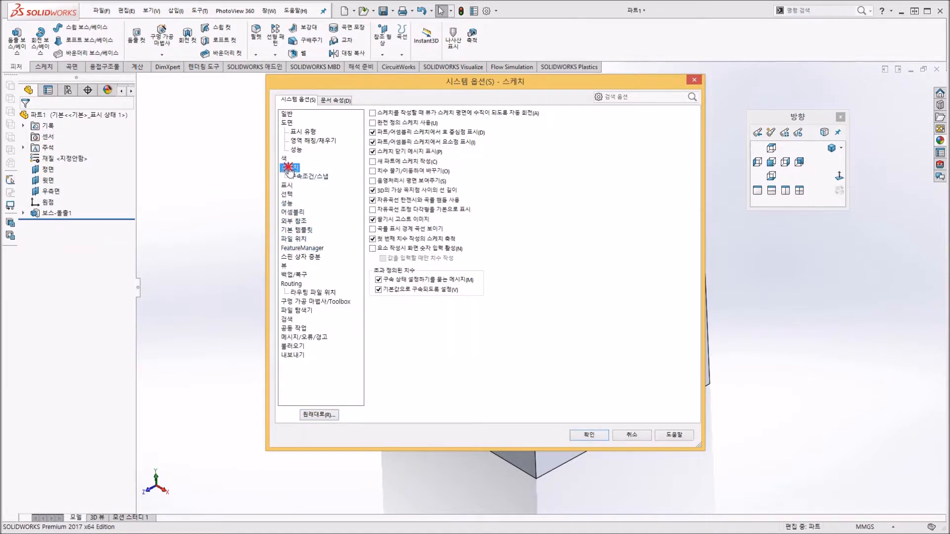
pyautogui.click(300, 178)
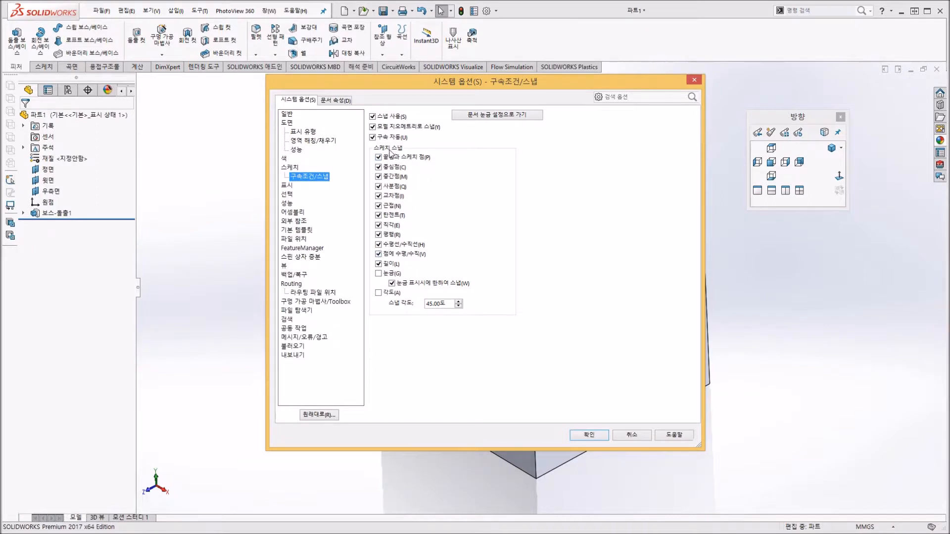
pyautogui.click(589, 435)
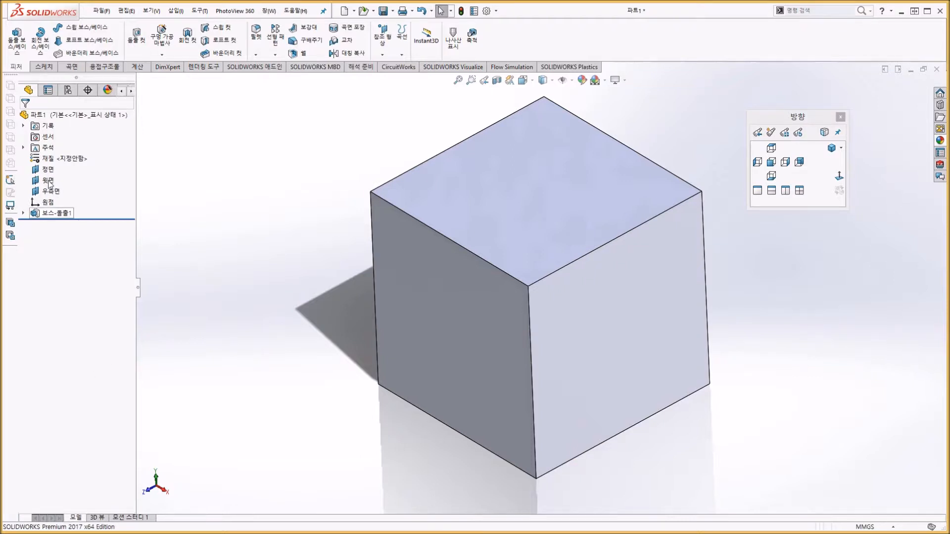
# Step: Close the 방향 palette and open the sketch of the 보스-돌출1 feature for editing
pyautogui.moveTo(374, 297); pyautogui.dragTo(377, 294, button='middle')
pyautogui.click(840, 117)
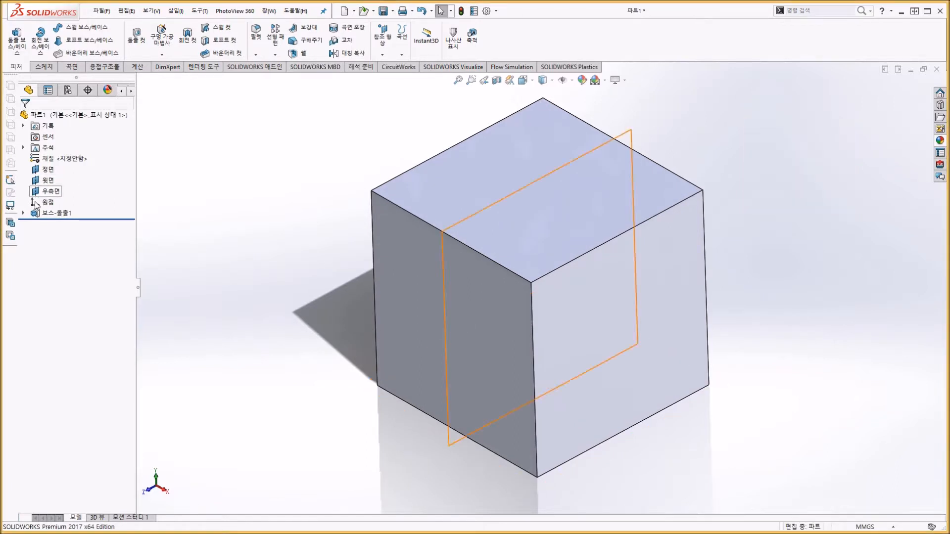
pyautogui.rightClick(42, 216)
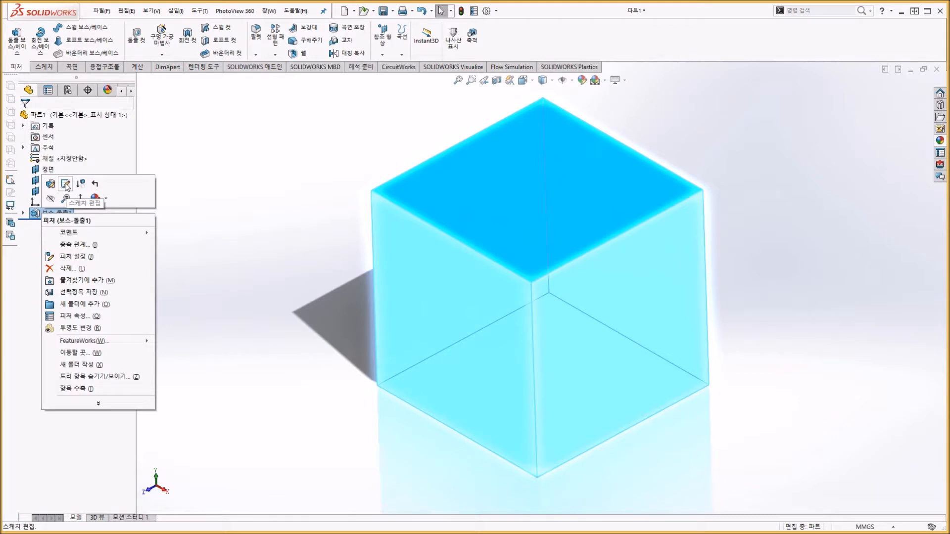
pyautogui.rightClick(31, 217)
pyautogui.click(55, 190)
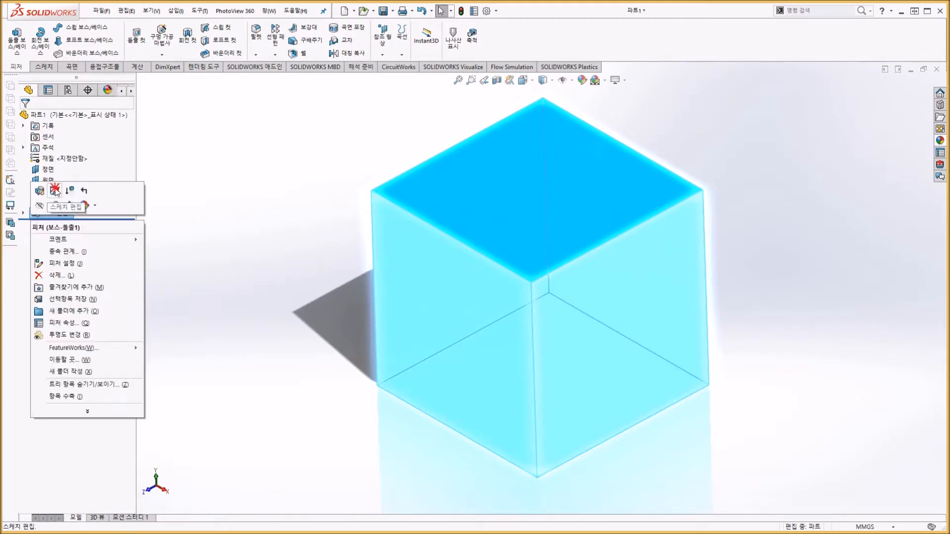
# Step: Show the square sketch in the 윗면 view and move the 방향 palette clear of the geometry
pyautogui.press('space')
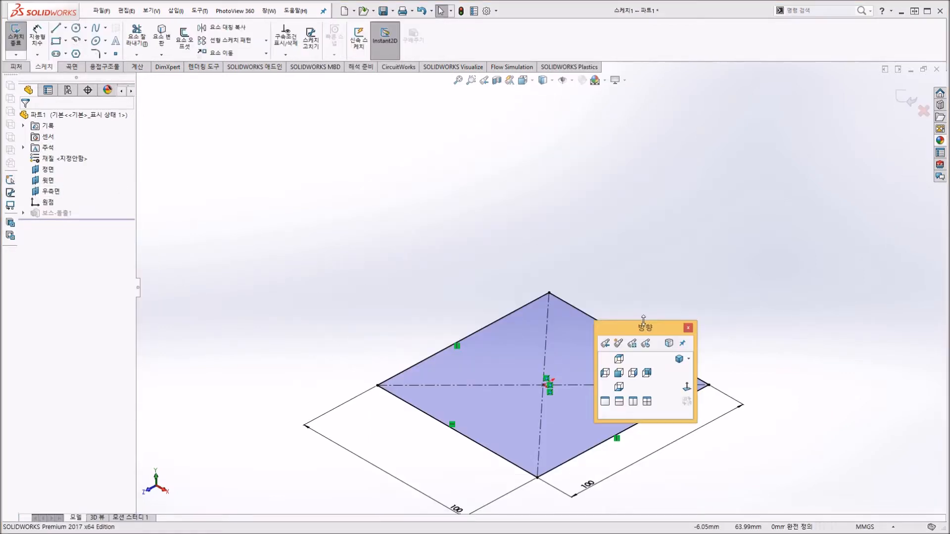
pyautogui.click(618, 359)
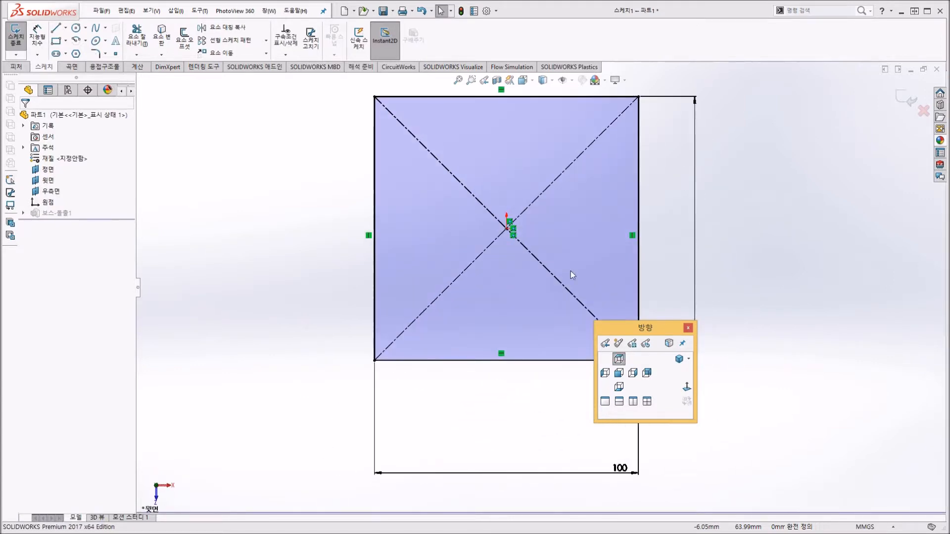
pyautogui.moveTo(645, 327)
pyautogui.mouseDown()
pyautogui.moveTo(848, 213)
pyautogui.moveTo(866, 118)
pyautogui.moveTo(853, 117)
pyautogui.mouseUp()
pyautogui.scroll(3, 675, 227)
pyautogui.scroll(-2, 576, 221)
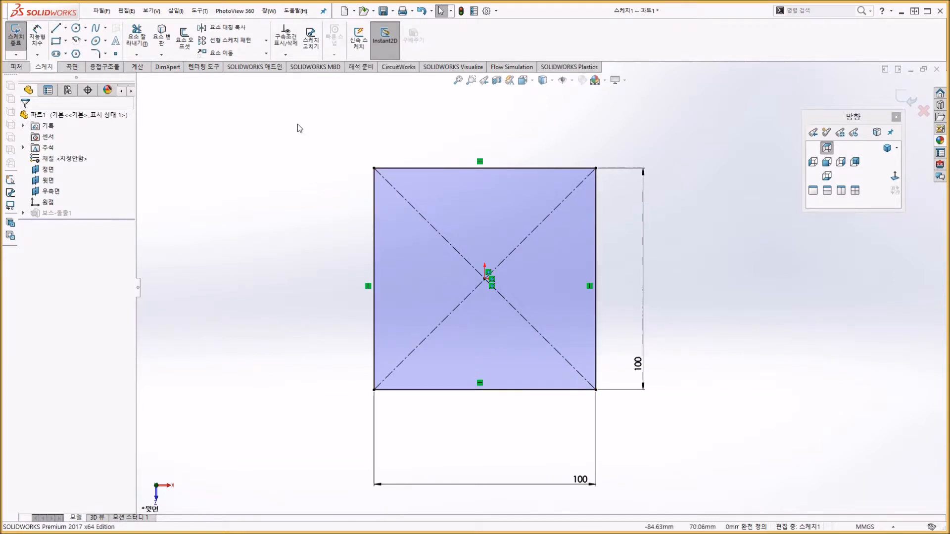
pyautogui.moveTo(290, 118)
pyautogui.mouseDown()
pyautogui.moveTo(431, 282)
pyautogui.moveTo(618, 422)
pyautogui.moveTo(678, 445)
pyautogui.moveTo(543, 420)
pyautogui.mouseUp()
# Step: Change the square's vertical dimension to about 99.73 mm and try clearing its value
pyautogui.doubleClick(640, 372)
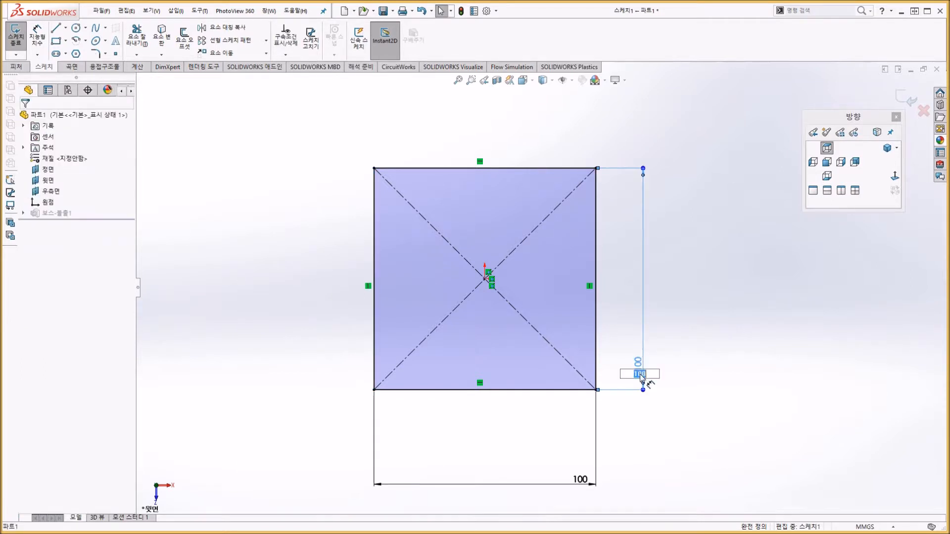
pyautogui.click(640, 375)
pyautogui.moveTo(643, 390); pyautogui.dragTo(636, 391)
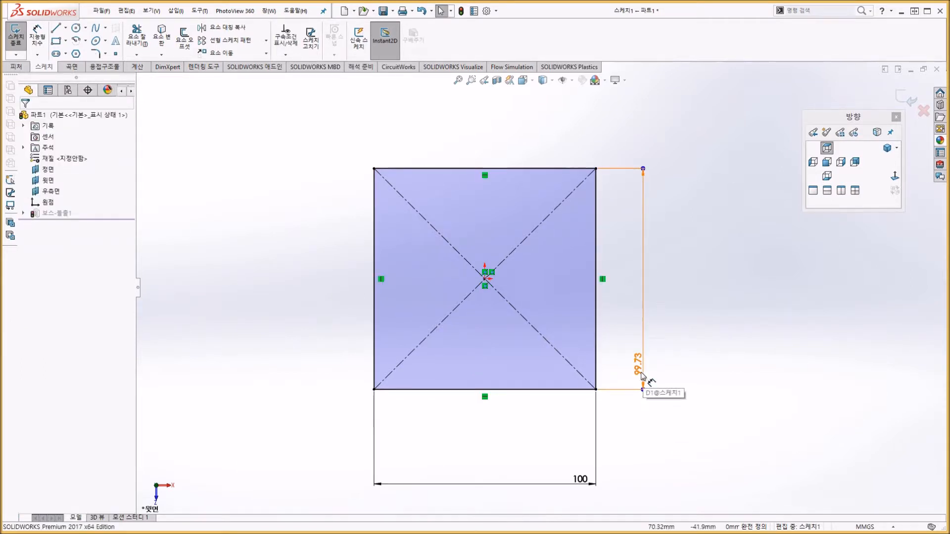
pyautogui.click(641, 372)
pyautogui.doubleClick(641, 372)
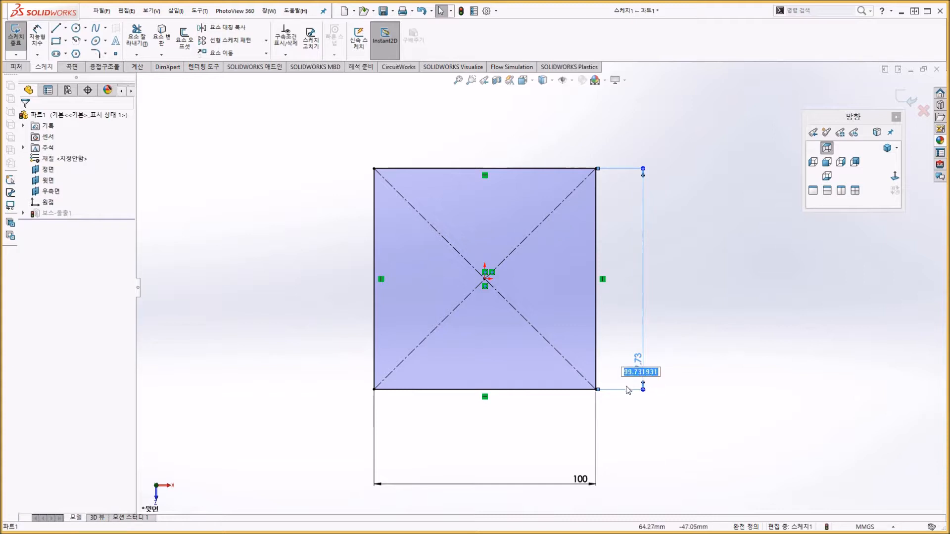
pyautogui.press('BackSpace')
pyautogui.press('Return')
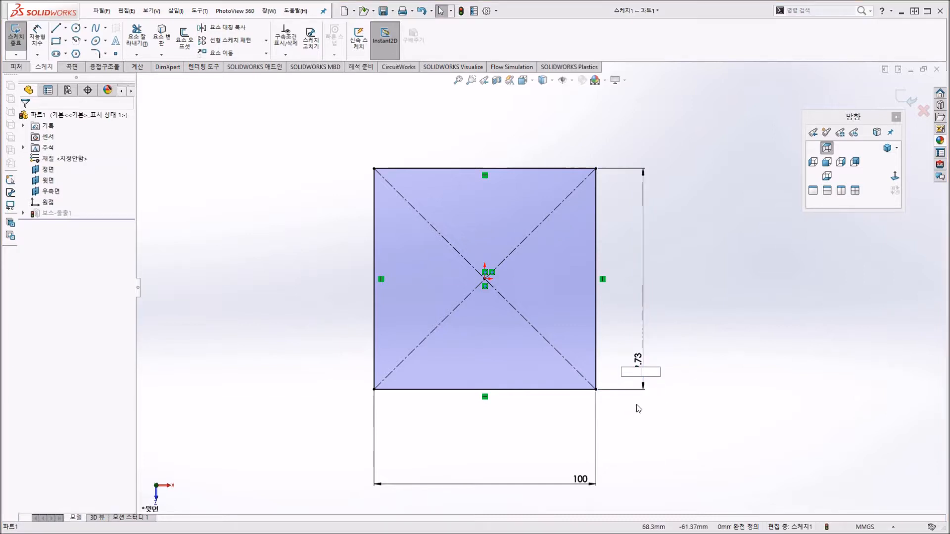
# Step: Delete the vertical and horizontal dimensions of the square sketch
pyautogui.click(528, 273)
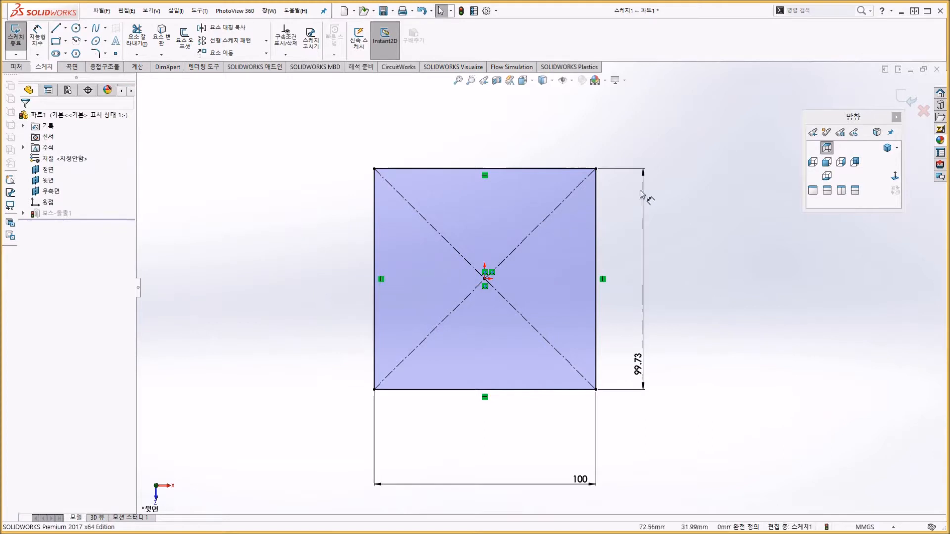
pyautogui.click(627, 176)
pyautogui.press('Delete')
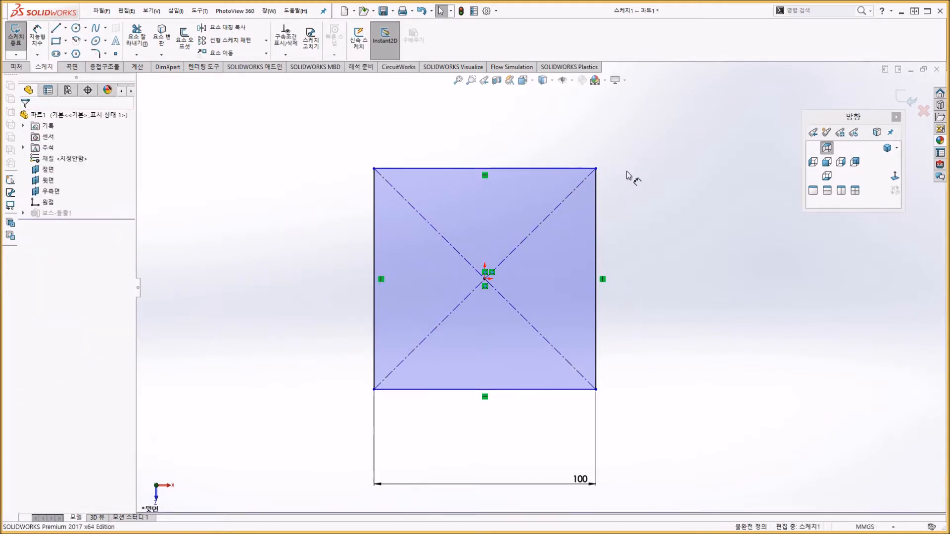
pyautogui.click(519, 483)
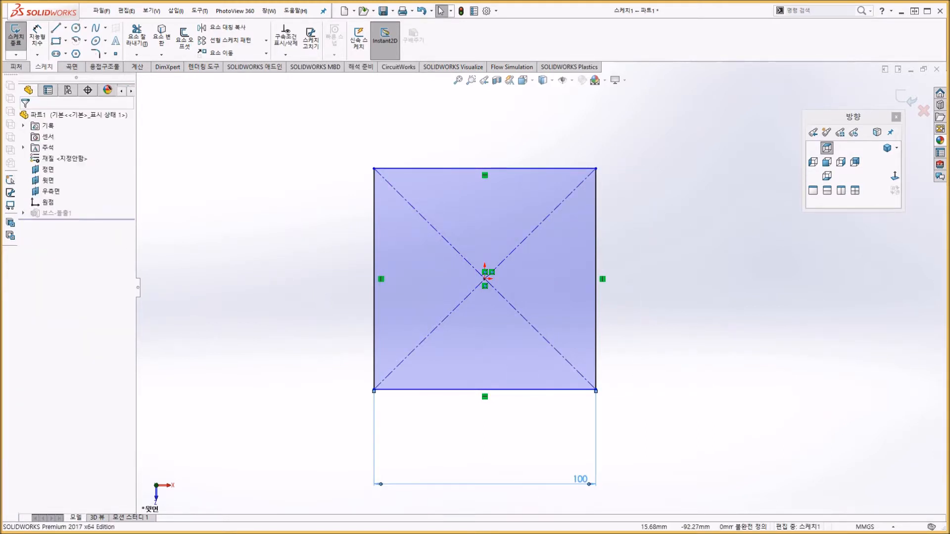
pyautogui.press('Delete')
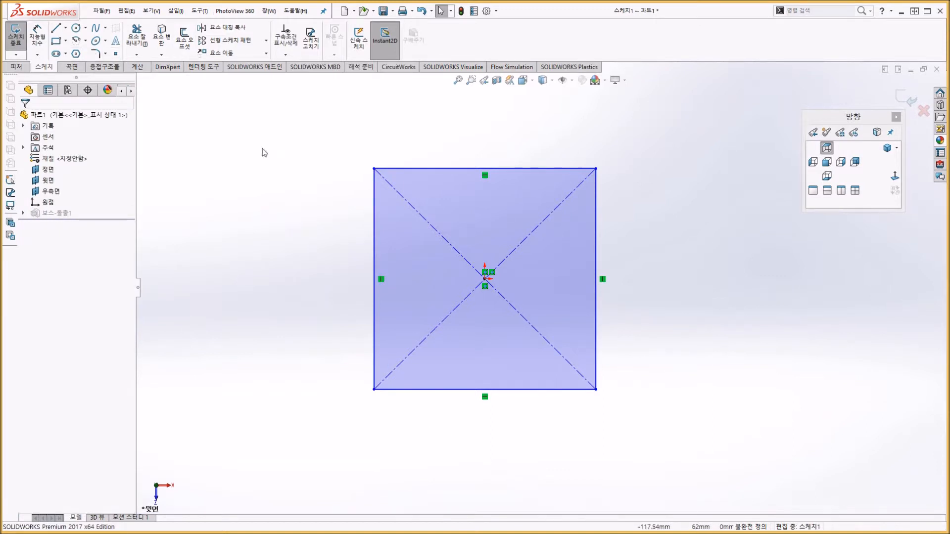
# Step: Try window and crossing selections on the square's sides and diagonals, and clear the selection
pyautogui.moveTo(301, 145); pyautogui.dragTo(438, 426)
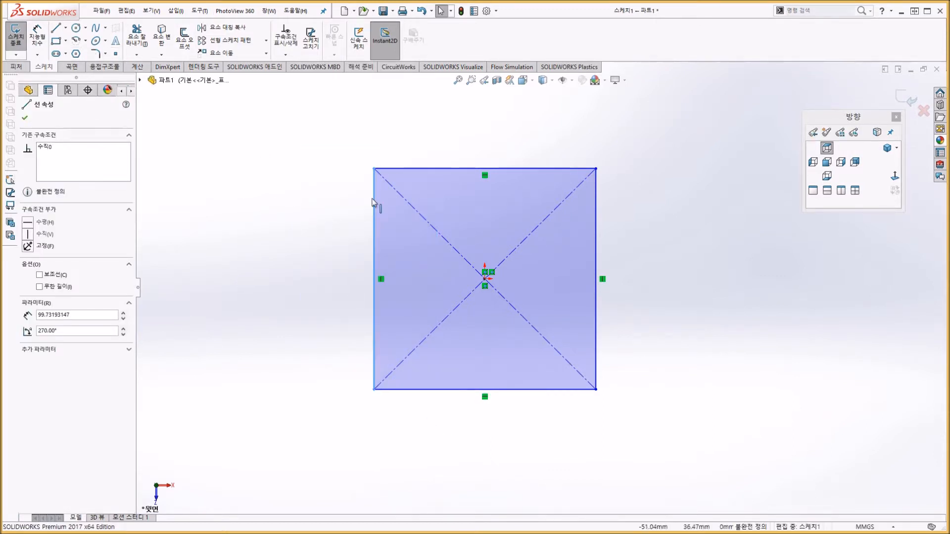
pyautogui.click(311, 241)
pyautogui.moveTo(625, 480)
pyautogui.mouseDown()
pyautogui.moveTo(345, 164)
pyautogui.moveTo(314, 143)
pyautogui.mouseUp()
pyautogui.moveTo(477, 450)
pyautogui.mouseDown()
pyautogui.moveTo(291, 187)
pyautogui.moveTo(268, 118)
pyautogui.mouseUp()
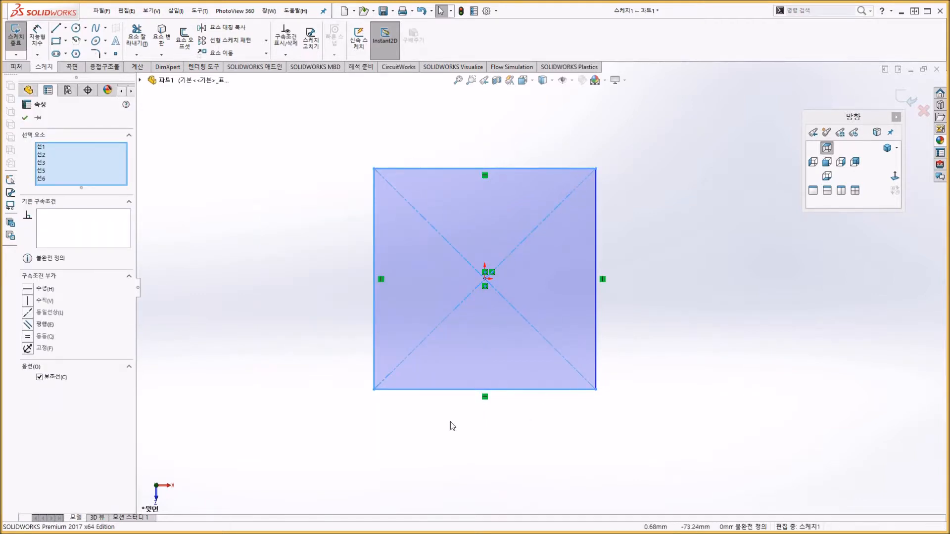
pyautogui.moveTo(307, 117)
pyautogui.mouseDown()
pyautogui.moveTo(485, 446)
pyautogui.moveTo(247, 121)
pyautogui.moveTo(466, 307)
pyautogui.moveTo(523, 462)
pyautogui.mouseUp()
pyautogui.click(254, 132)
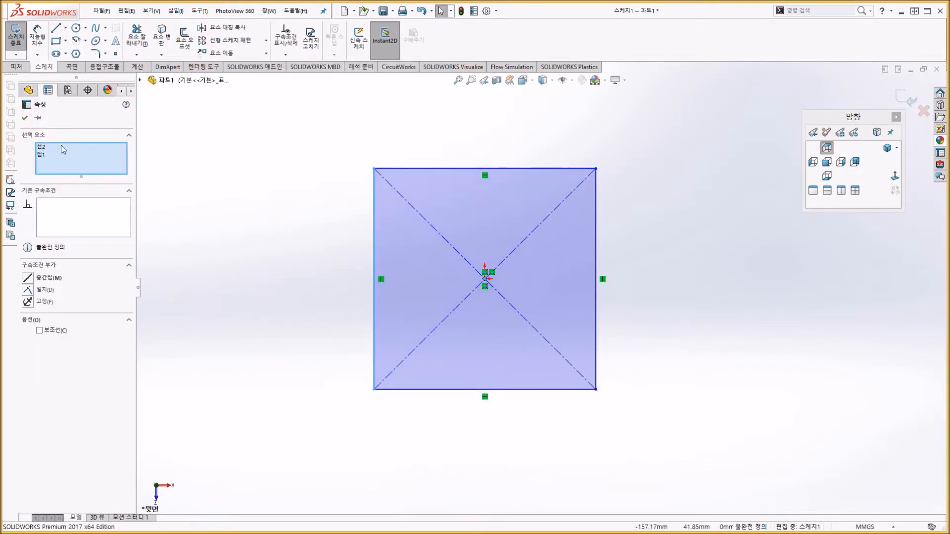
pyautogui.click(319, 350)
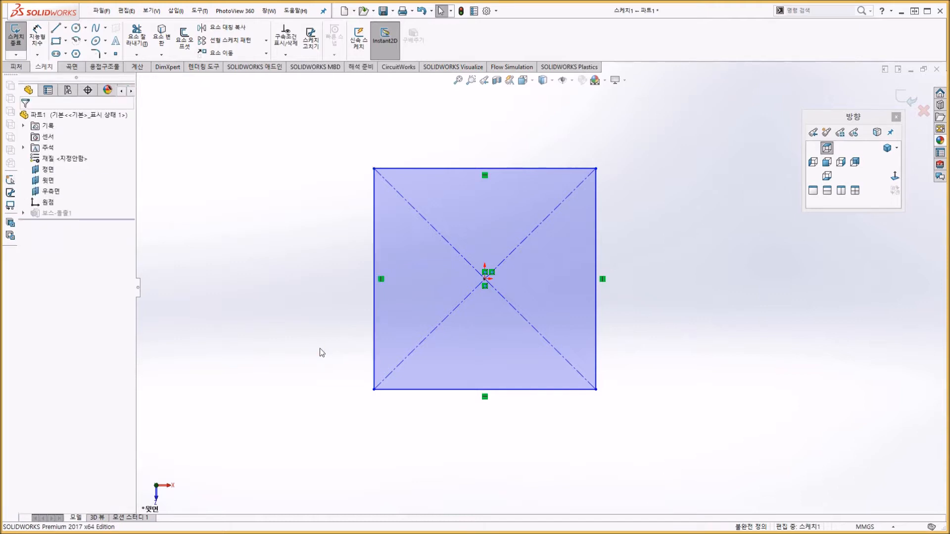
# Step: Select the square's left and bottom sides together and clear the selection
pyautogui.click(375, 349)
pyautogui.keyDown('ctrl'); pyautogui.click(435, 390); pyautogui.keyUp('ctrl')
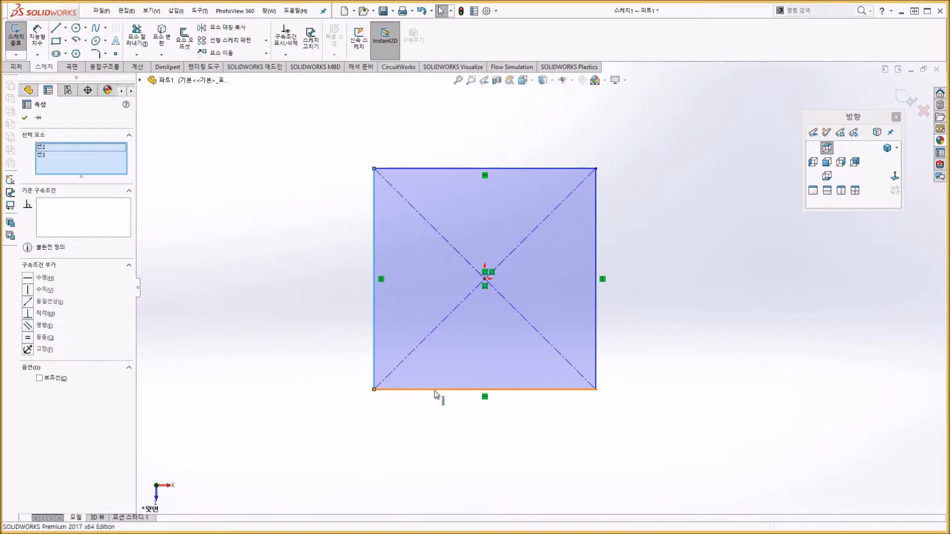
pyautogui.click(335, 411)
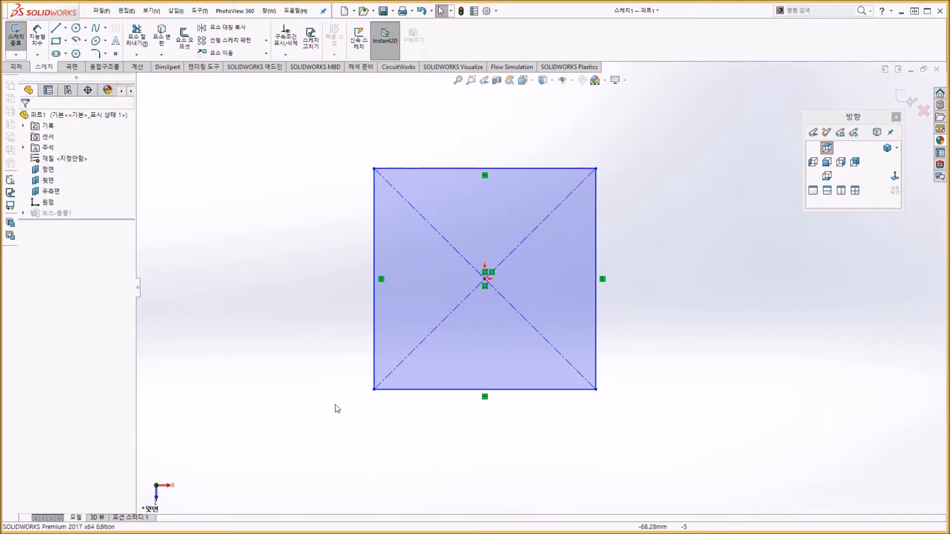
# Step: Select all four sides of the square as one connected chain
pyautogui.click(378, 325)
pyautogui.rightClick(378, 325)
pyautogui.click(398, 329)
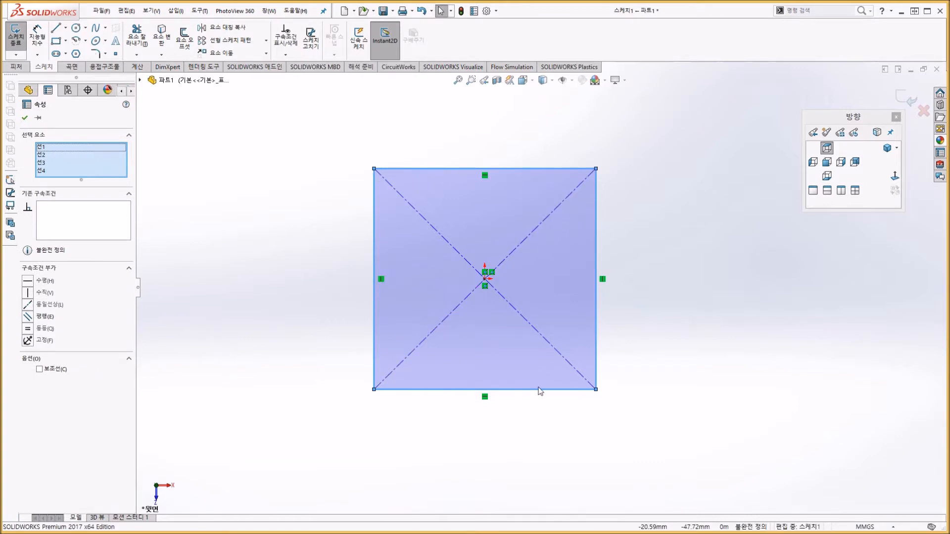
# Step: Select the square's left side, try its chain selection again, and clear the selection
pyautogui.click(373, 229)
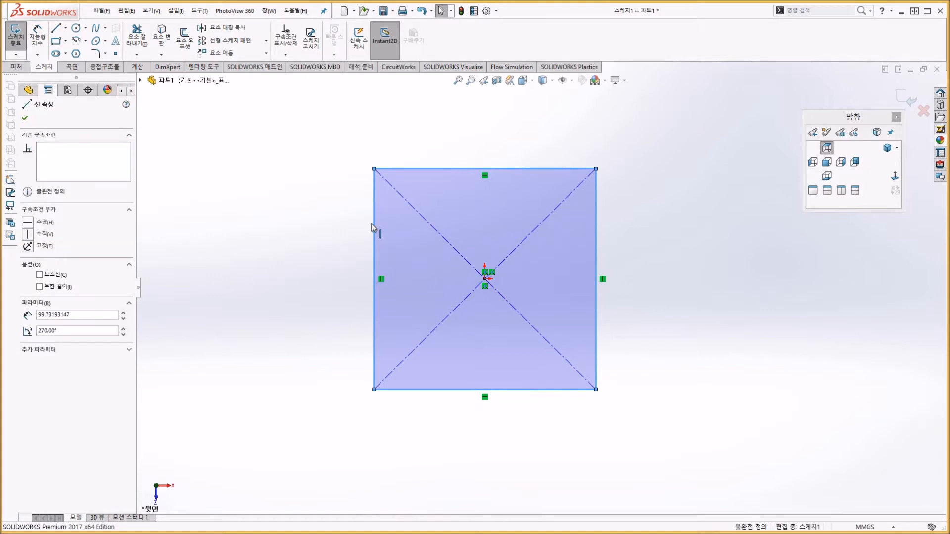
pyautogui.click(333, 267)
pyautogui.click(378, 238)
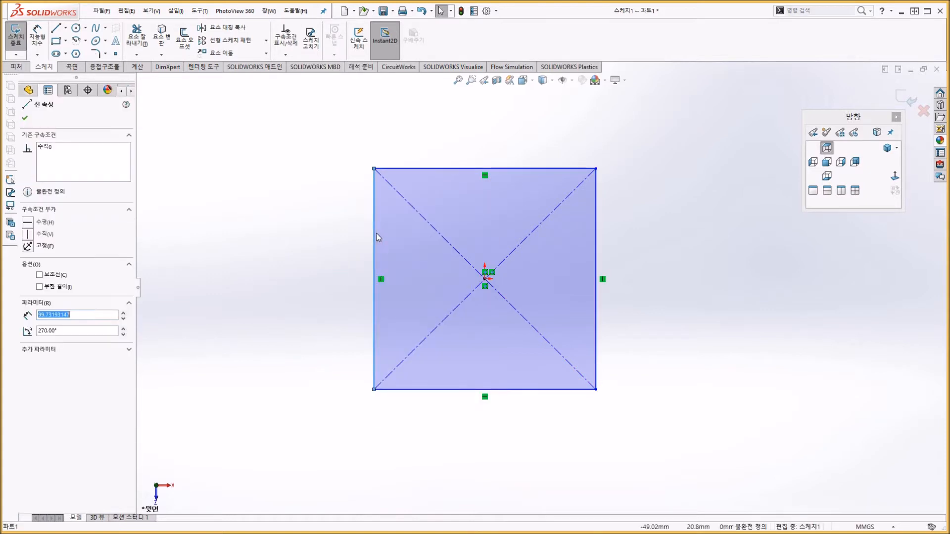
pyautogui.rightClick(377, 237)
pyautogui.click(417, 242)
pyautogui.click(249, 216)
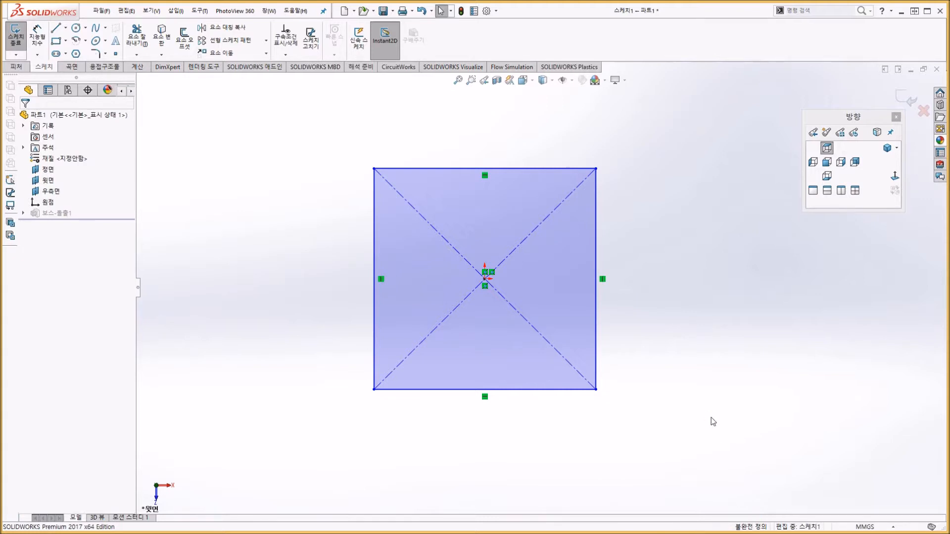
# Step: Add a Smart Dimension of 100 mm to the square's right side
pyautogui.press('s')
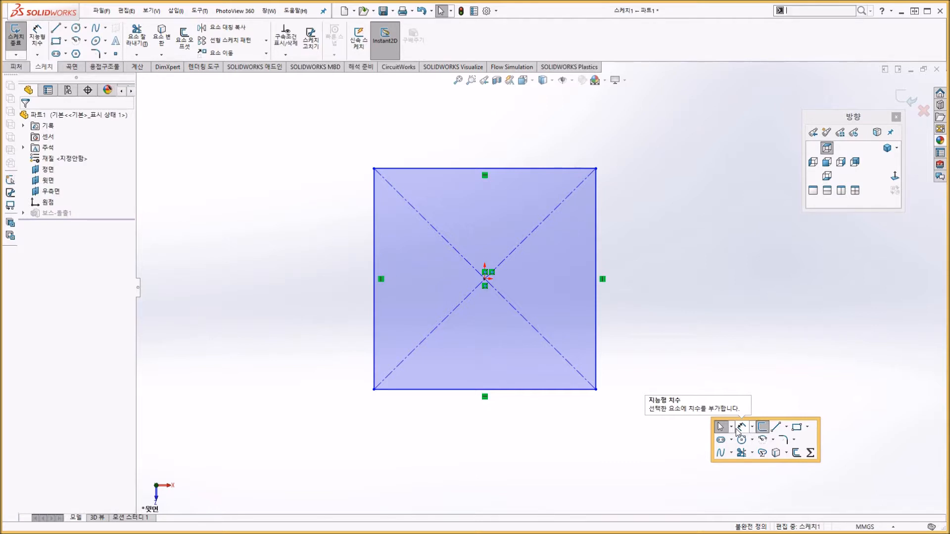
pyautogui.click(736, 428)
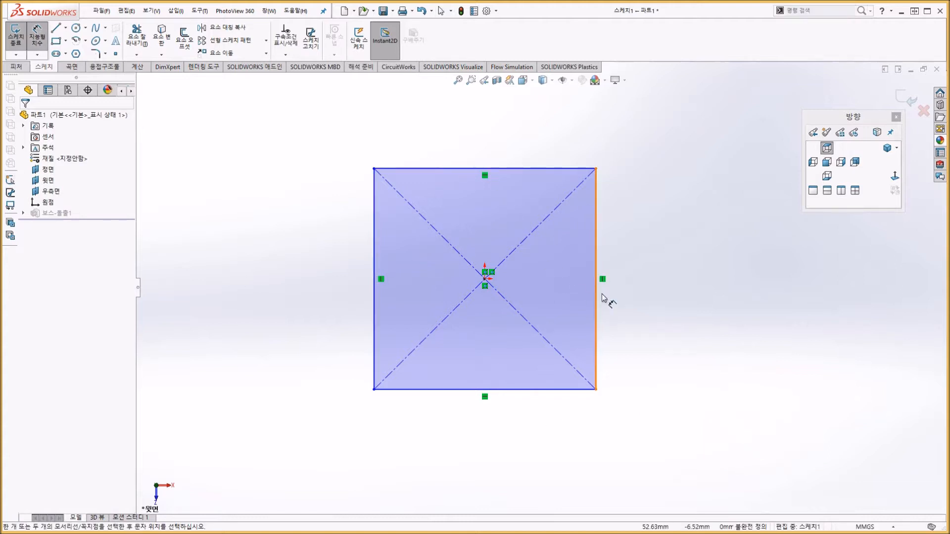
pyautogui.click(596, 309)
pyautogui.click(656, 308)
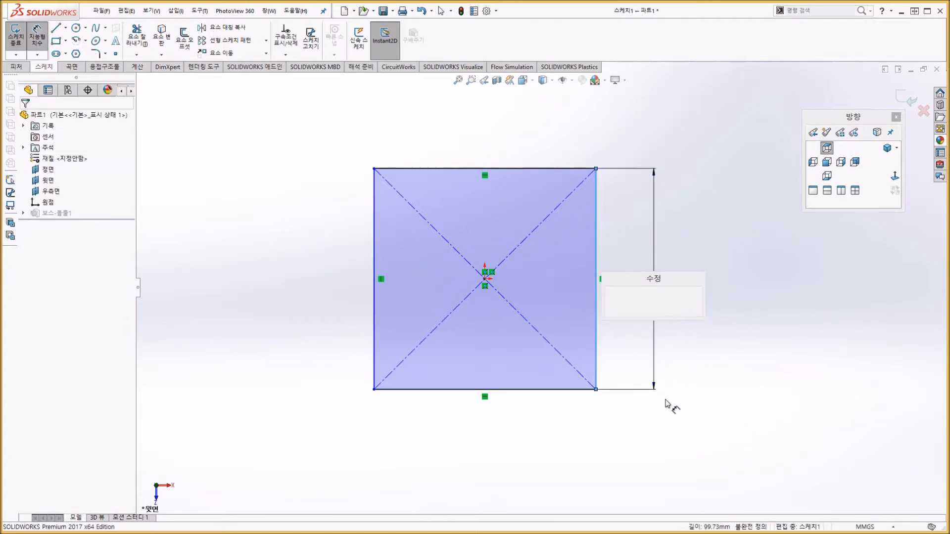
pyautogui.write('100')
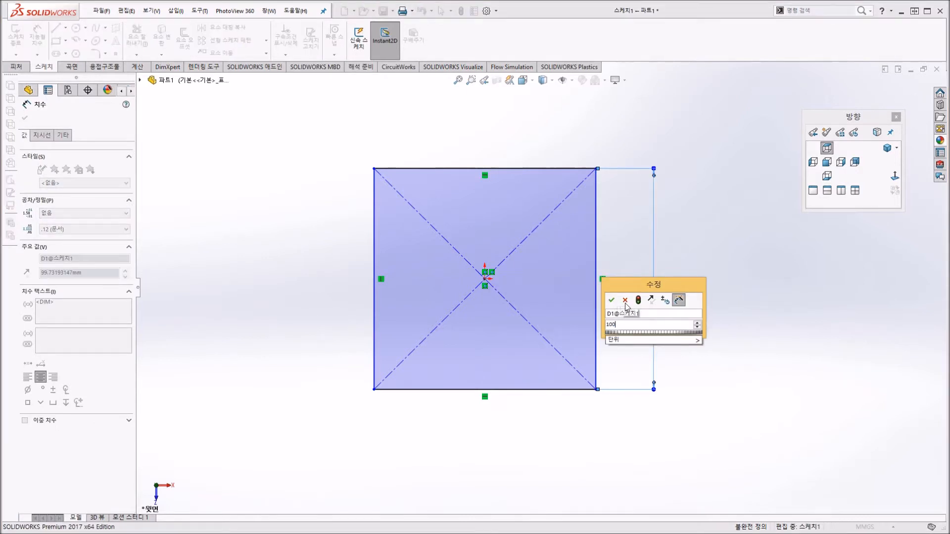
pyautogui.press('Return')
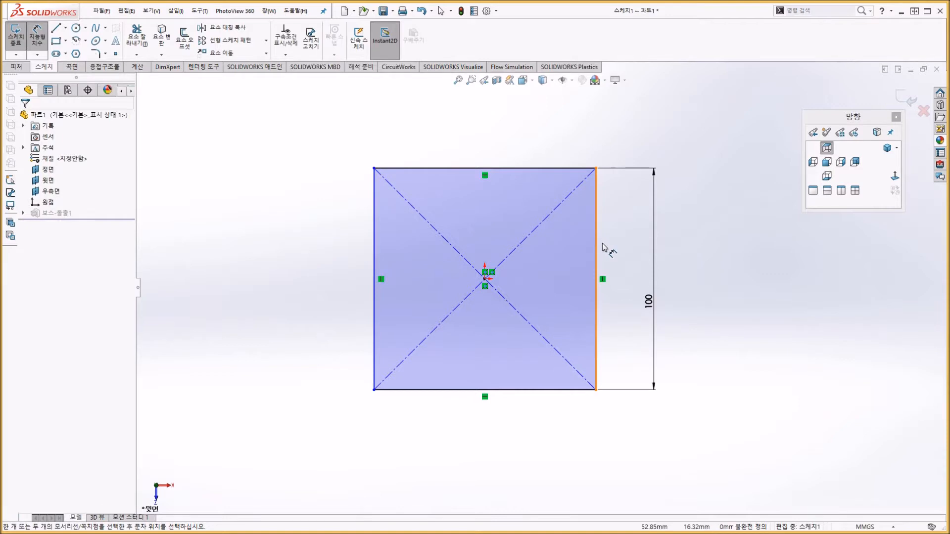
# Step: Dimension the square's bottom side at 100 mm and leave the dimension tool
pyautogui.click(520, 390)
pyautogui.click(520, 448)
pyautogui.press('Return')
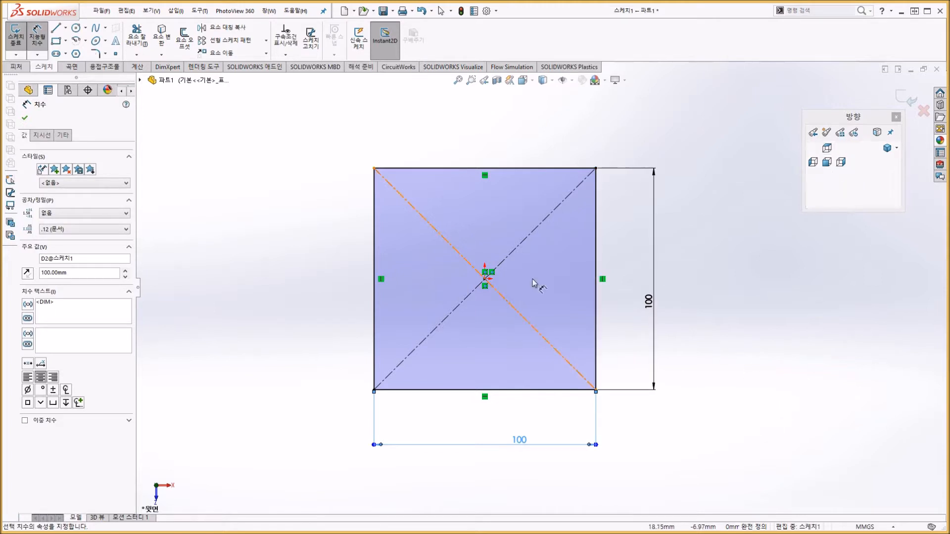
pyautogui.press('Escape')
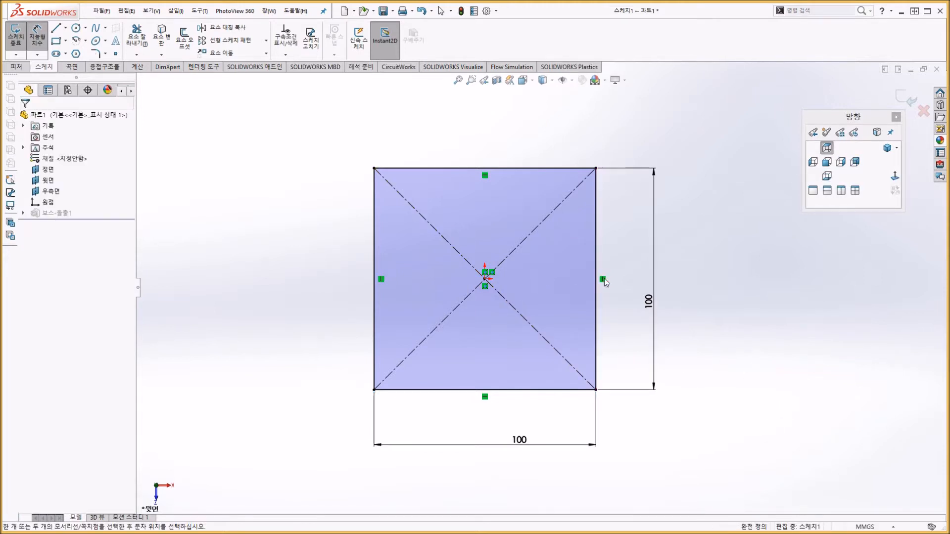
pyautogui.press('Escape')
# Step: Delete the vertical relation of the square's right side and try moving its upper-right corner
pyautogui.click(603, 279)
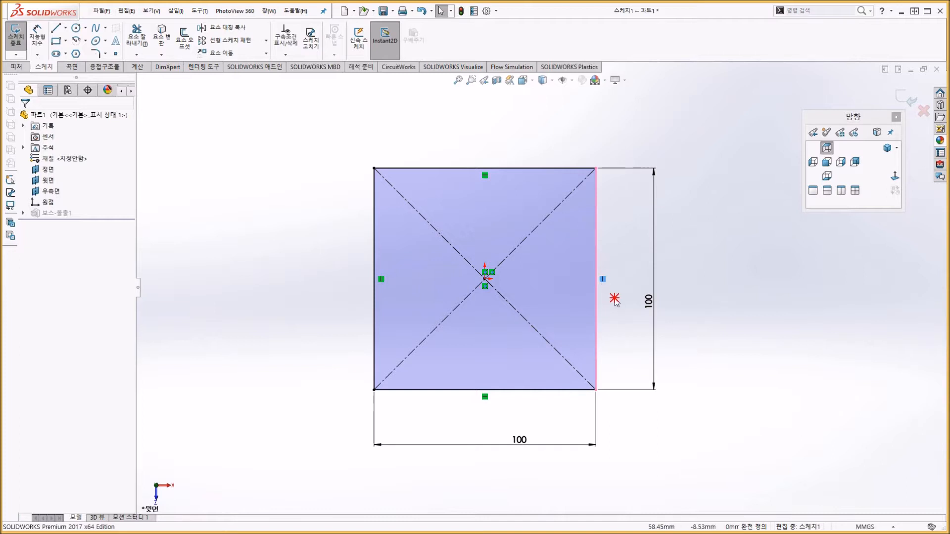
pyautogui.click(603, 279)
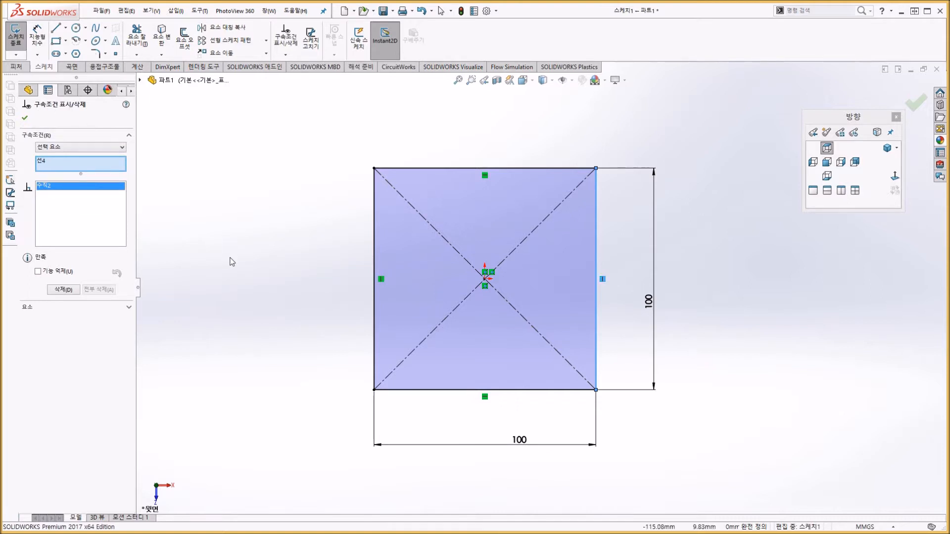
pyautogui.press('Delete')
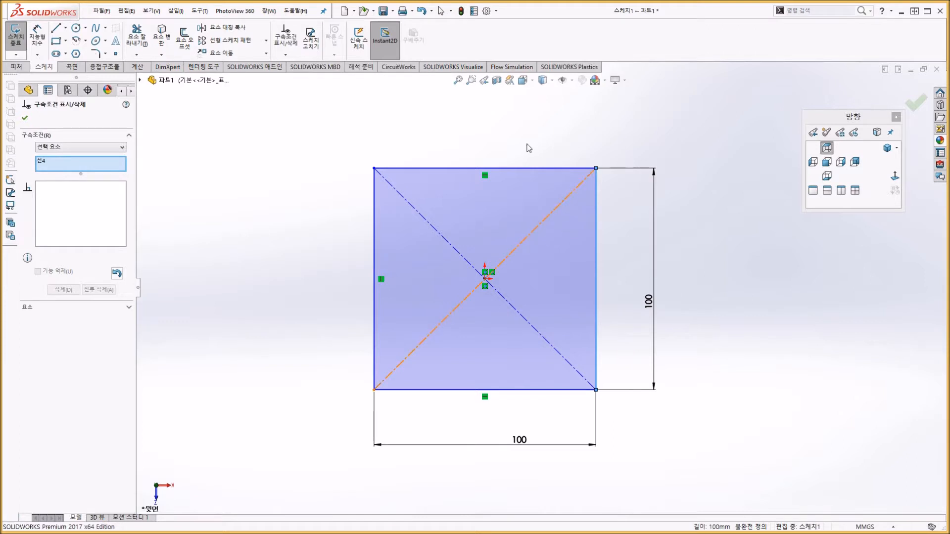
pyautogui.click(25, 118)
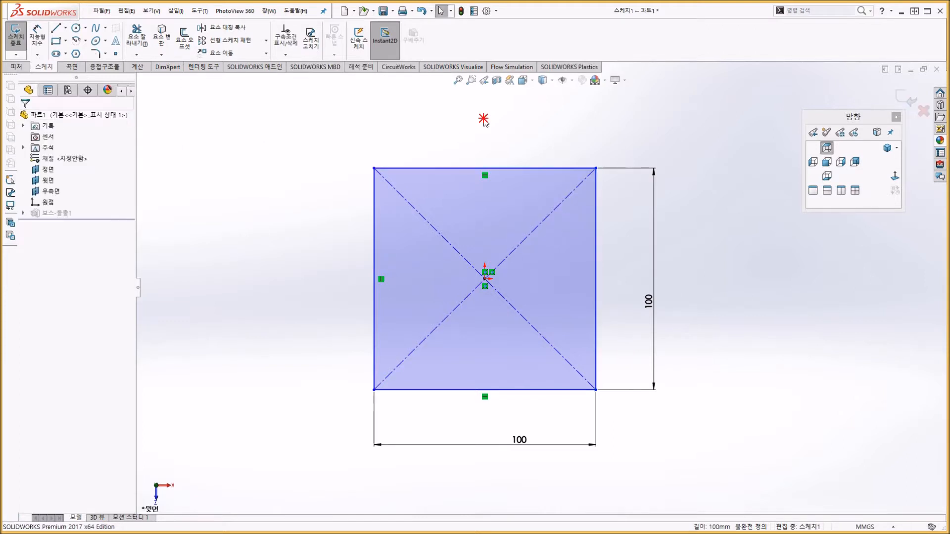
pyautogui.moveTo(596, 169)
pyautogui.mouseDown()
pyautogui.moveTo(526, 167)
pyautogui.moveTo(477, 218)
pyautogui.moveTo(599, 178)
pyautogui.mouseUp()
pyautogui.press('Escape')
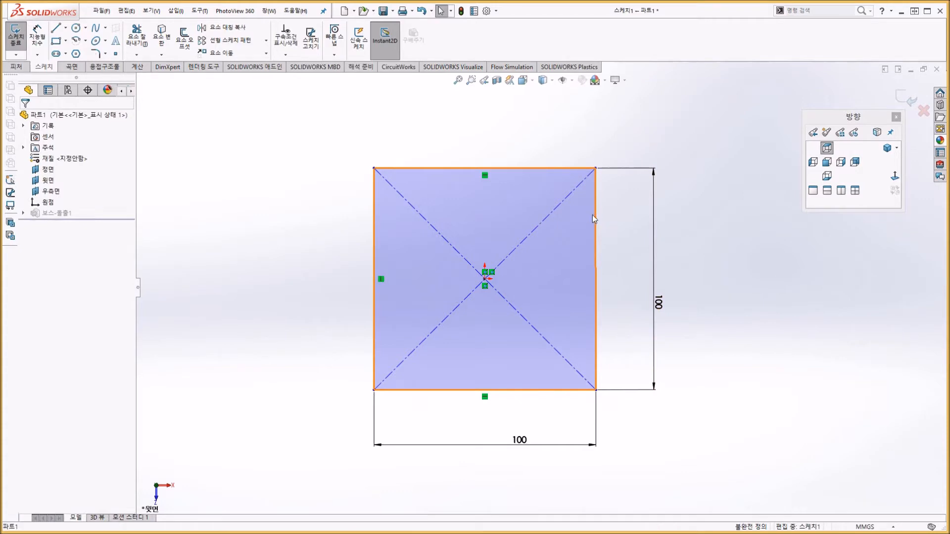
# Step: Add a vertical relation to the square's right side and clear the selection
pyautogui.doubleClick(596, 221)
pyautogui.click(612, 230)
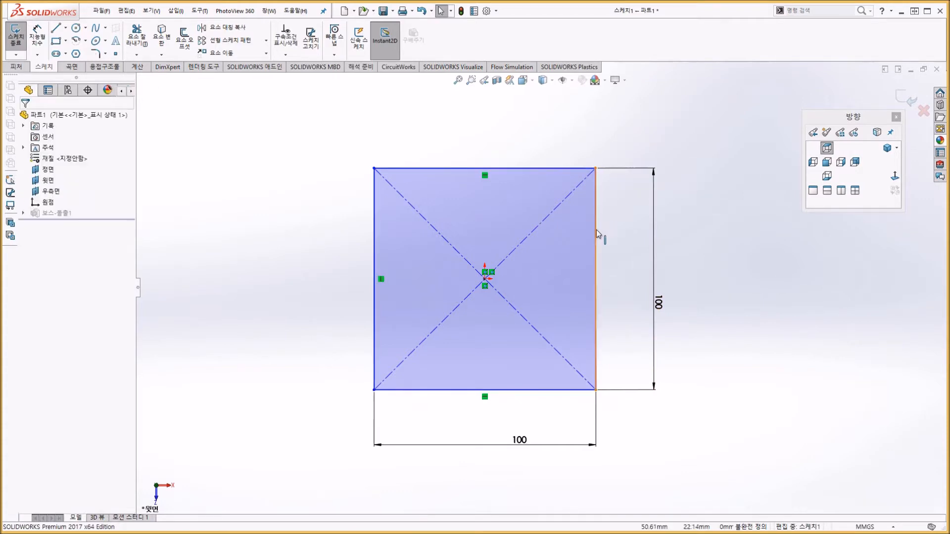
pyautogui.click(596, 237)
pyautogui.click(35, 238)
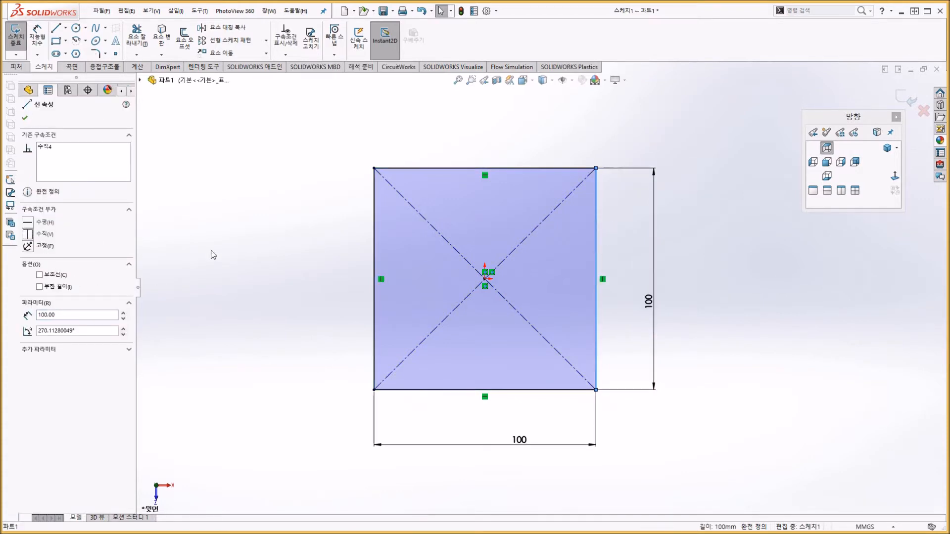
pyautogui.click(212, 254)
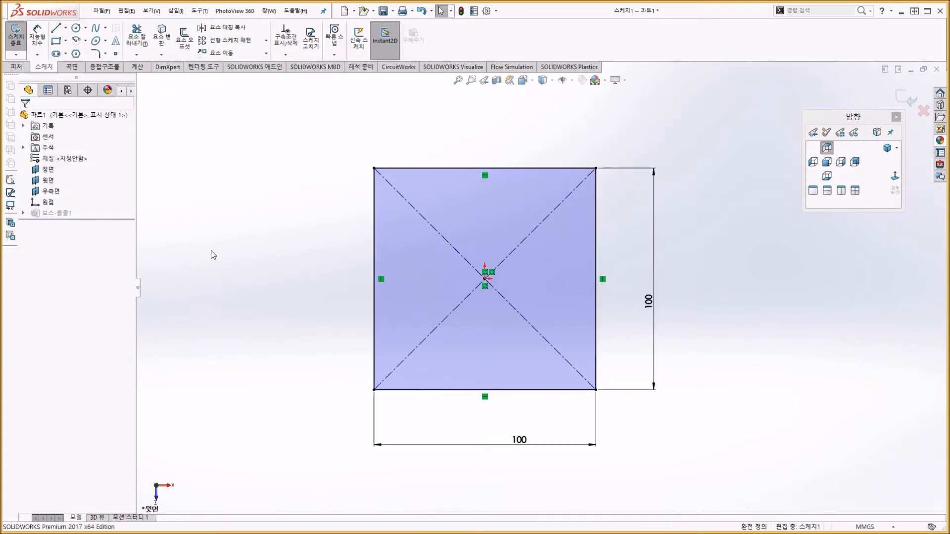
# Step: Try adding a horizontal relation to the square's vertical right side, and delete that conflicting relation
pyautogui.click(597, 228)
pyautogui.click(31, 223)
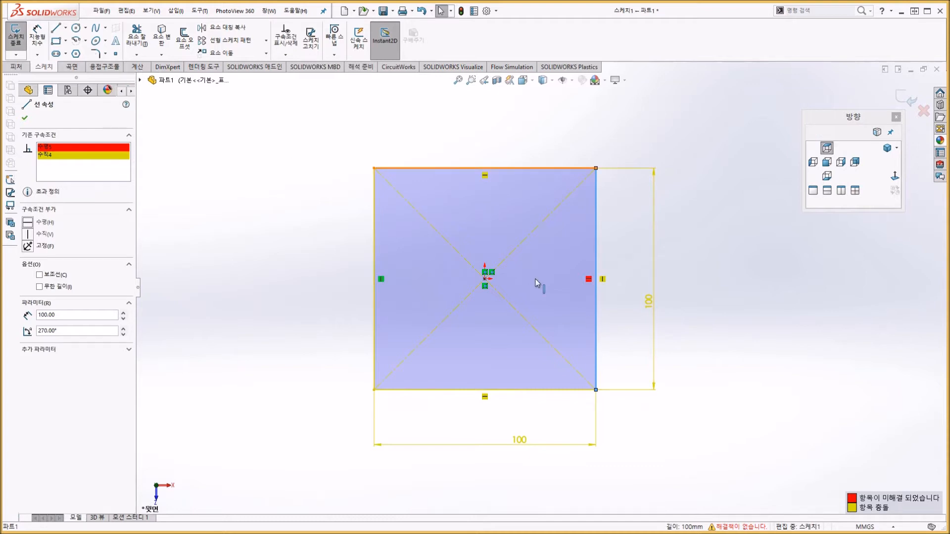
pyautogui.click(632, 143)
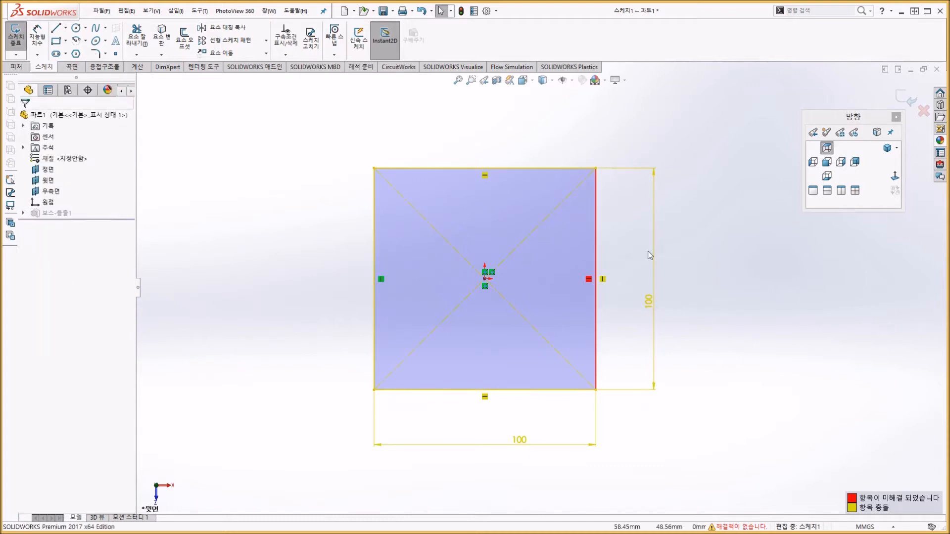
pyautogui.click(590, 280)
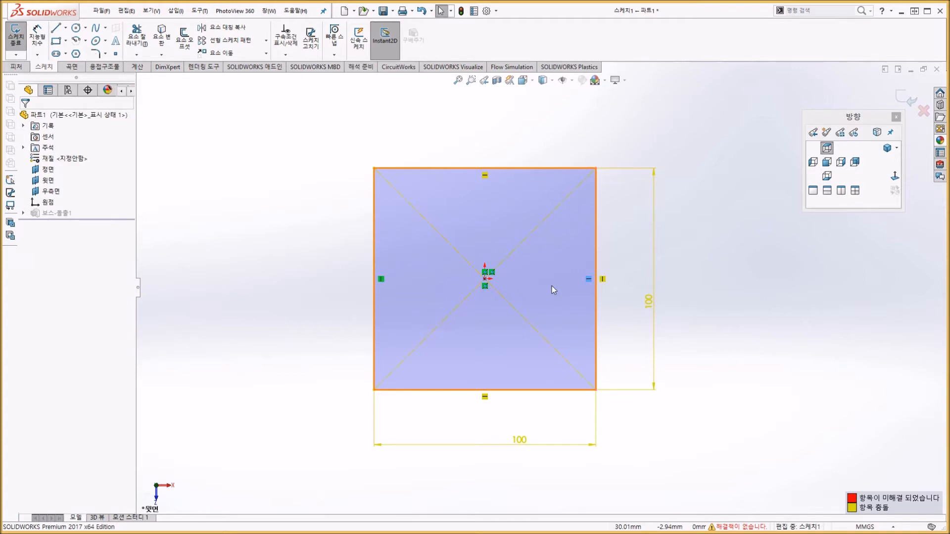
pyautogui.press('Delete')
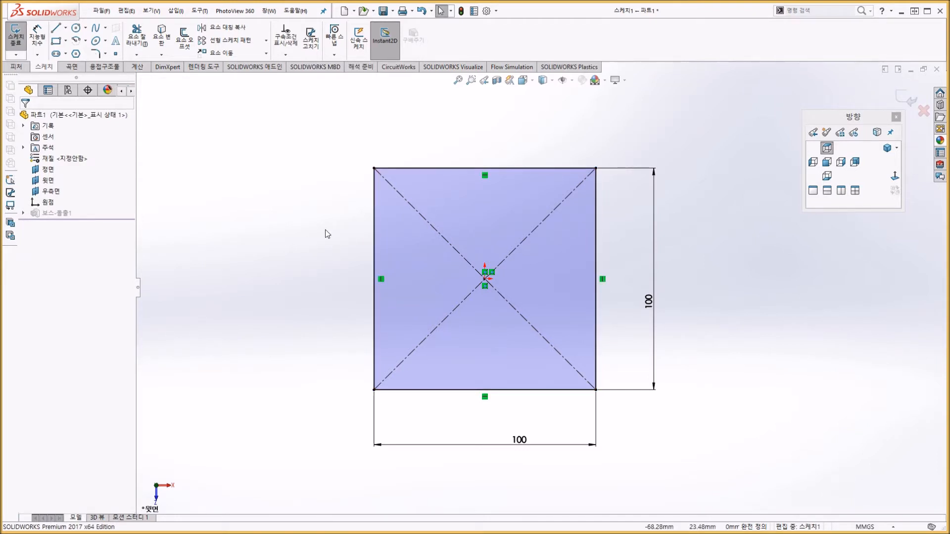
pyautogui.click(308, 236)
# Step: Examine the square's upper-right corner point and the right side's vertical relation, and clear the selection
pyautogui.click(596, 168)
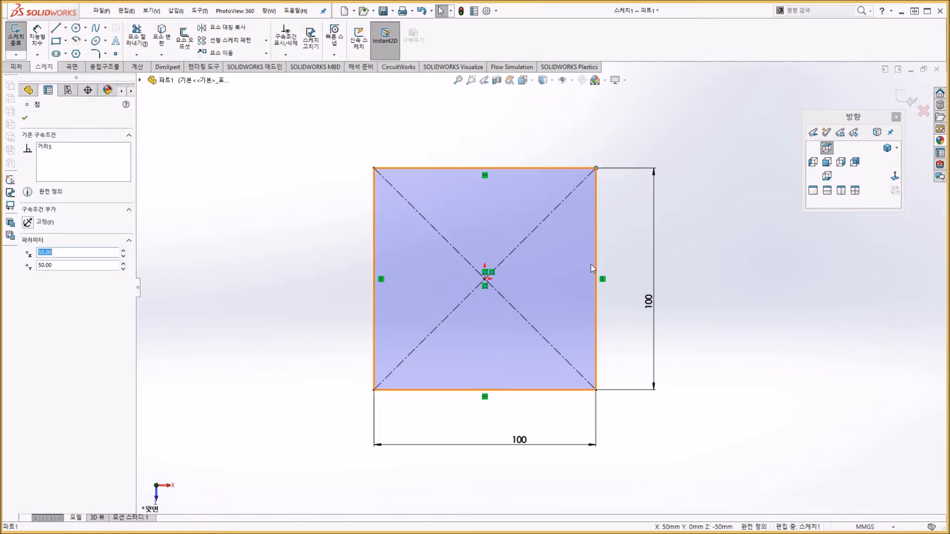
pyautogui.click(602, 279)
pyautogui.click(291, 319)
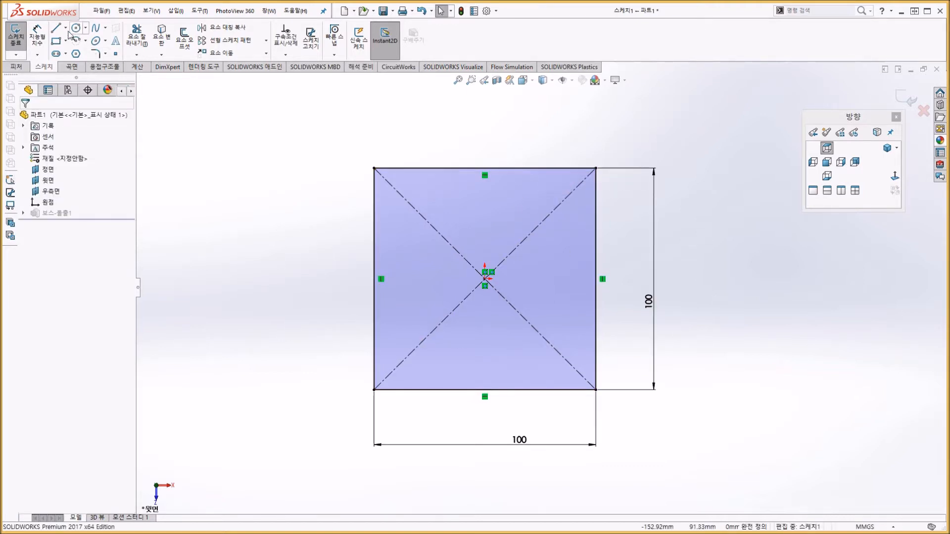
# Step: Sketch four connected horizontal and vertical lines to the left of the square, starting with a horizontal line about 100 mm long
pyautogui.scroll(-4, 282, 267)
pyautogui.scroll(5, 325, 269)
pyautogui.scroll(1, 325, 269)
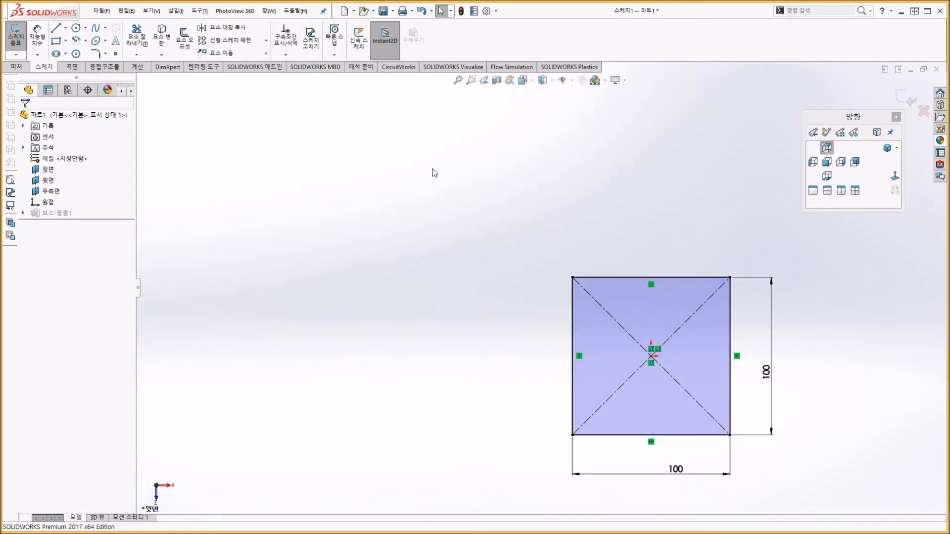
pyautogui.click(55, 28)
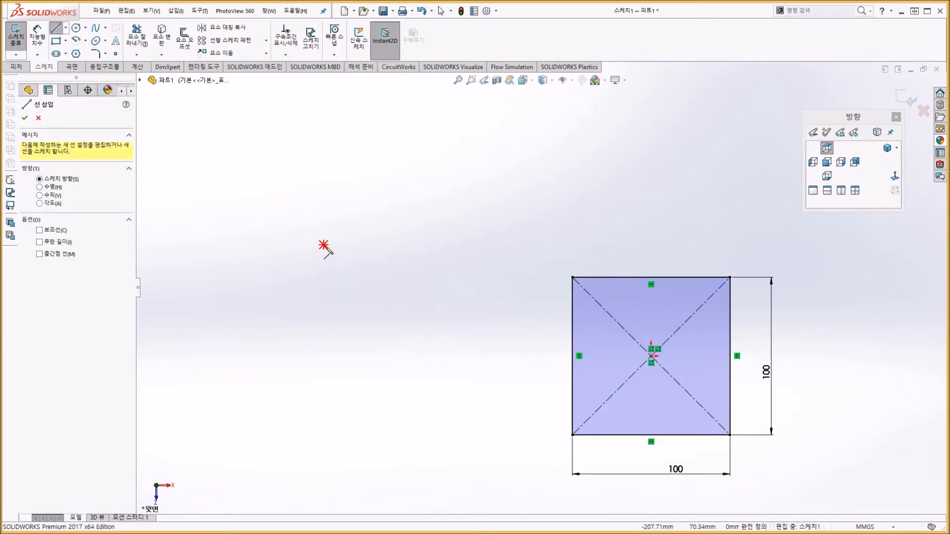
pyautogui.click(324, 245)
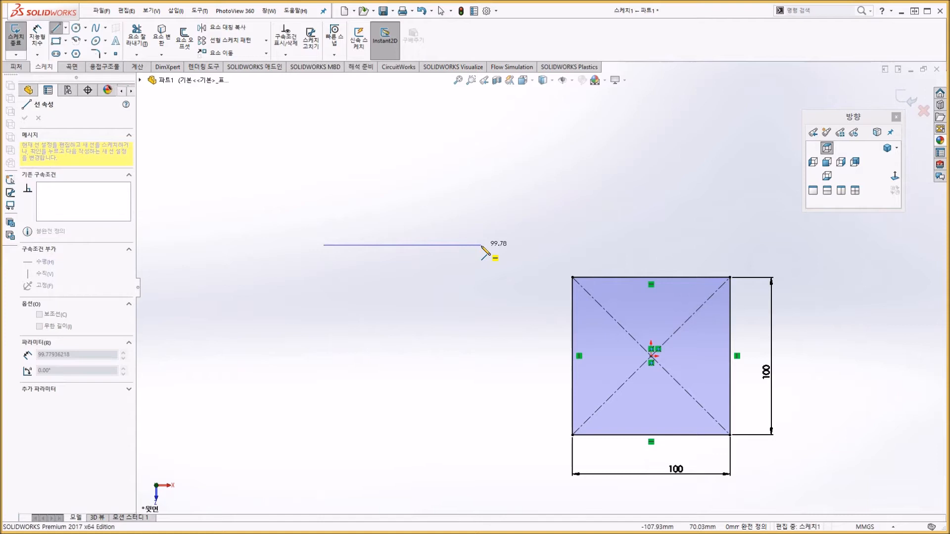
pyautogui.click(481, 245)
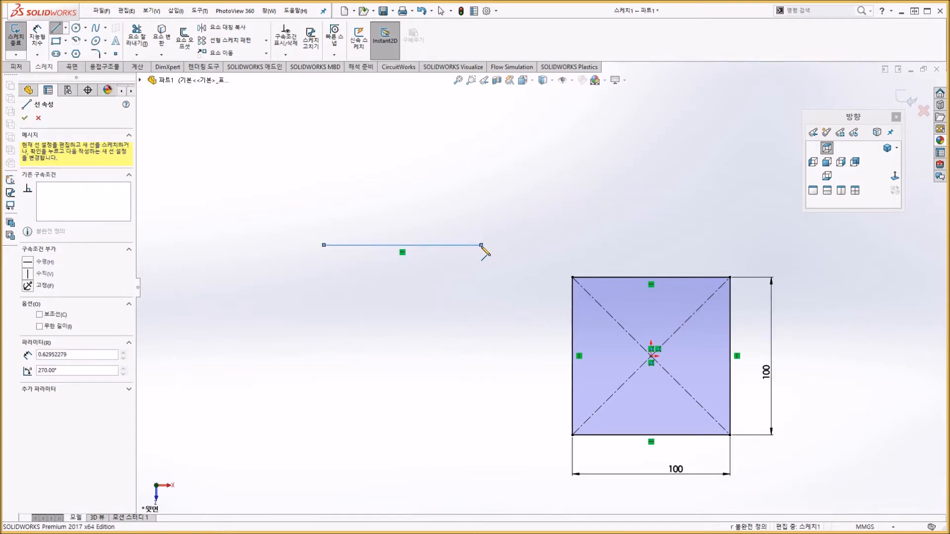
pyautogui.click(481, 155)
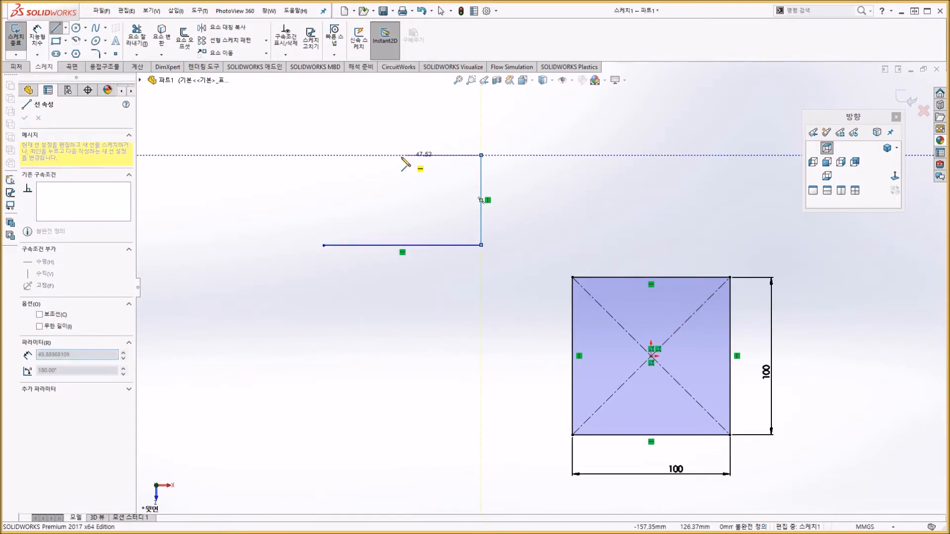
pyautogui.click(387, 155)
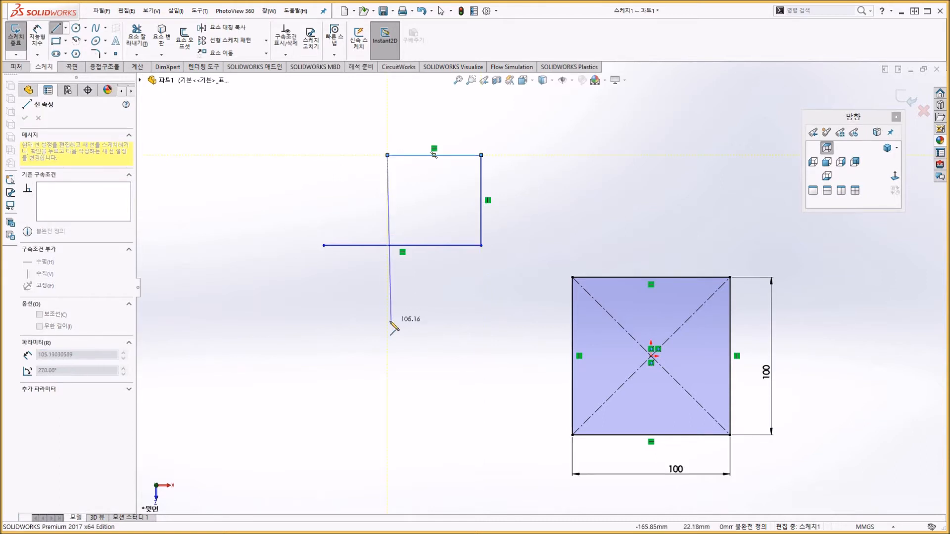
pyautogui.click(388, 321)
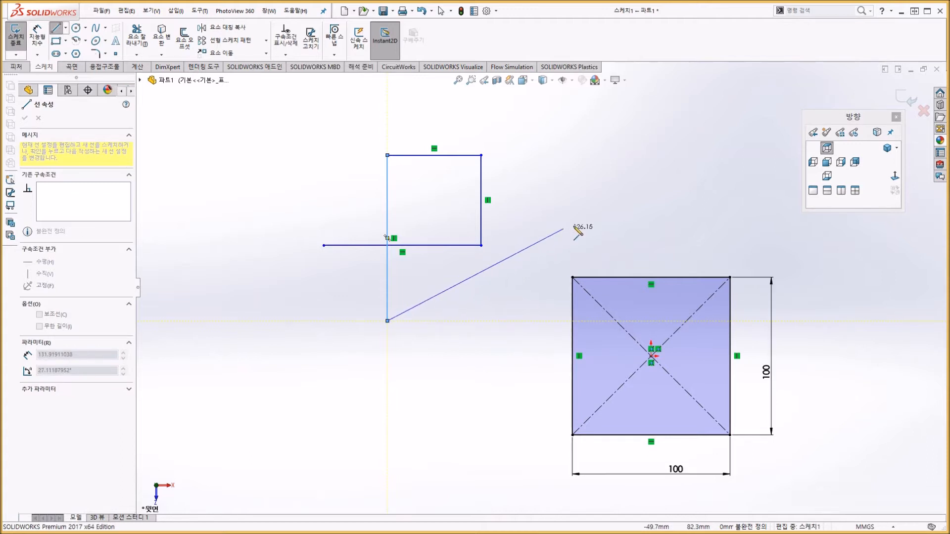
# Step: Continue the line chain with two slanted segments, ending inside the open rectangle, and leave the Line tool
pyautogui.click(544, 191)
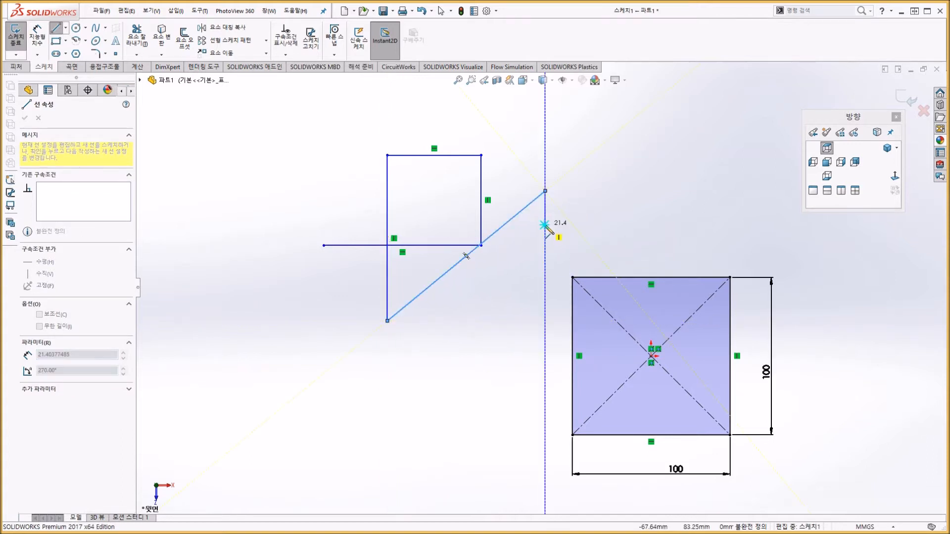
pyautogui.rightClick(547, 227)
pyautogui.click(452, 212)
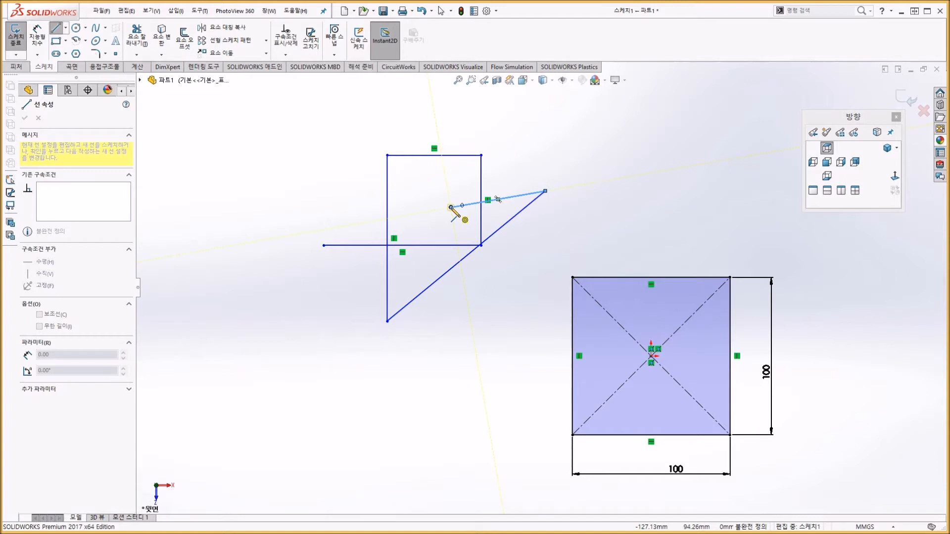
pyautogui.click(451, 207)
pyautogui.press('Escape')
# Step: Delete all the practice lines to the left of the square with one window selection
pyautogui.moveTo(274, 132)
pyautogui.mouseDown()
pyautogui.moveTo(309, 190)
pyautogui.moveTo(559, 375)
pyautogui.mouseUp()
pyautogui.press('Delete')
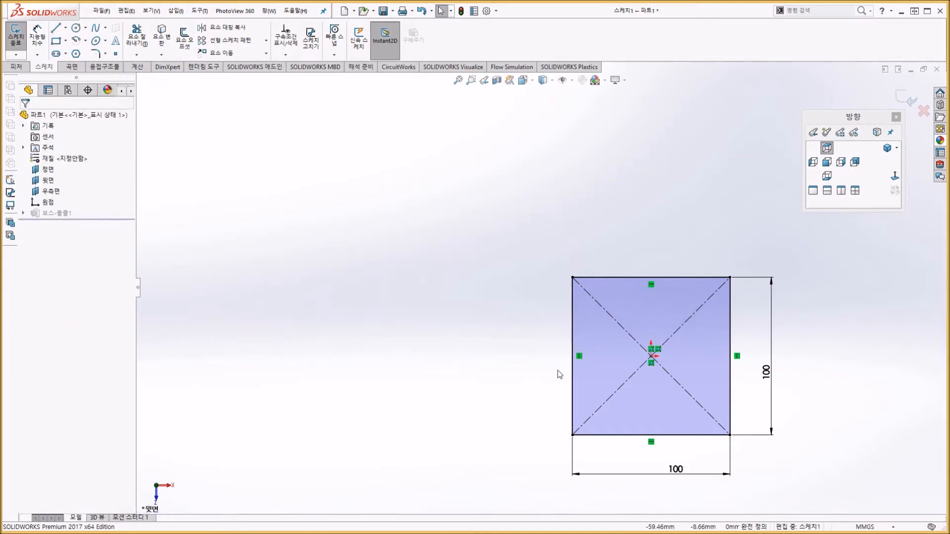
pyautogui.press('l')
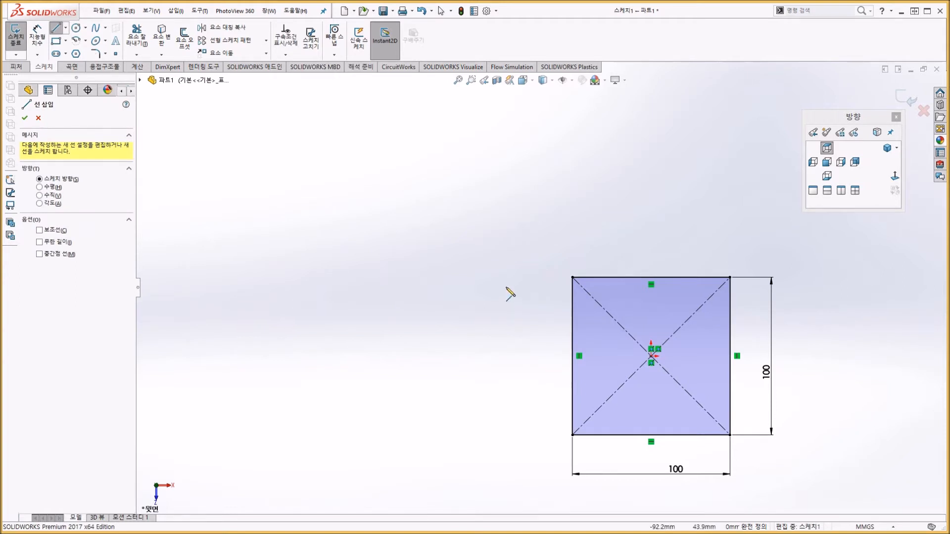
pyautogui.press('Escape')
pyautogui.press('s')
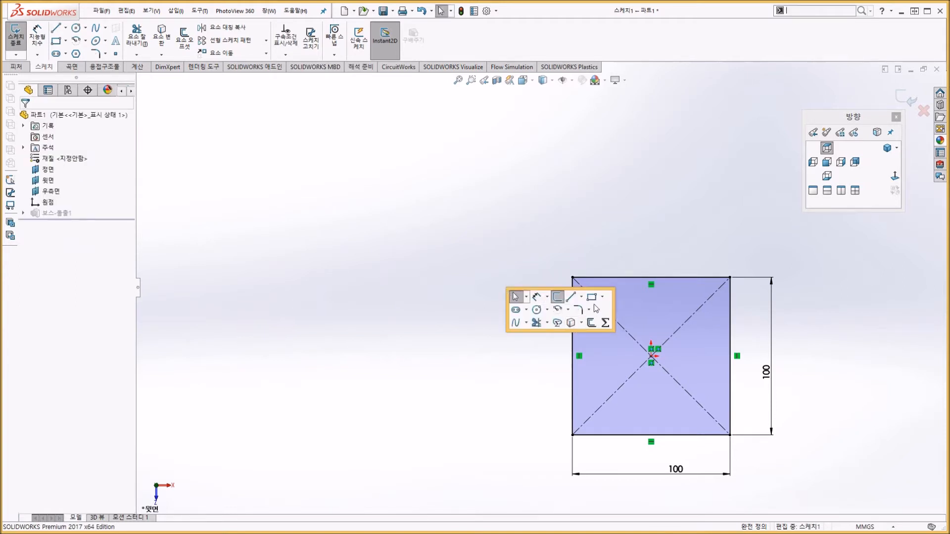
pyautogui.click(571, 297)
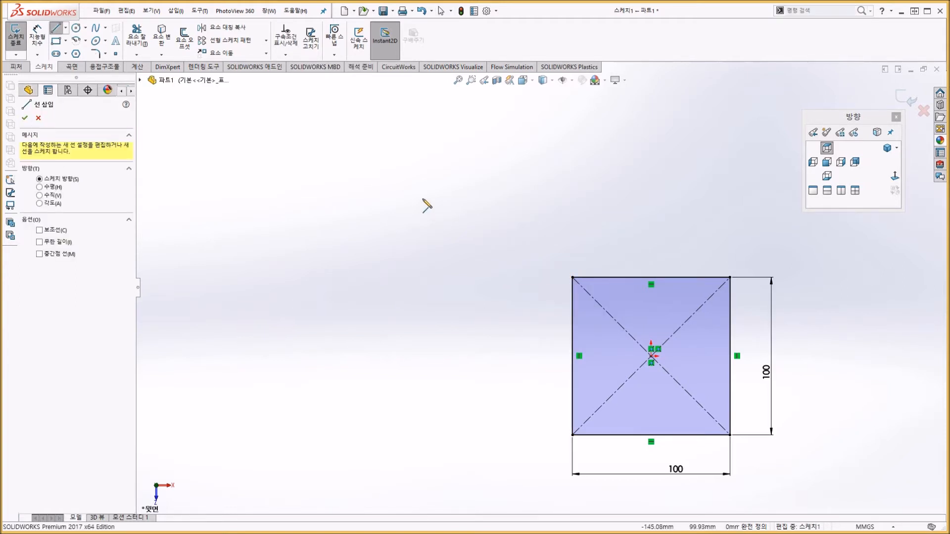
pyautogui.press('Escape')
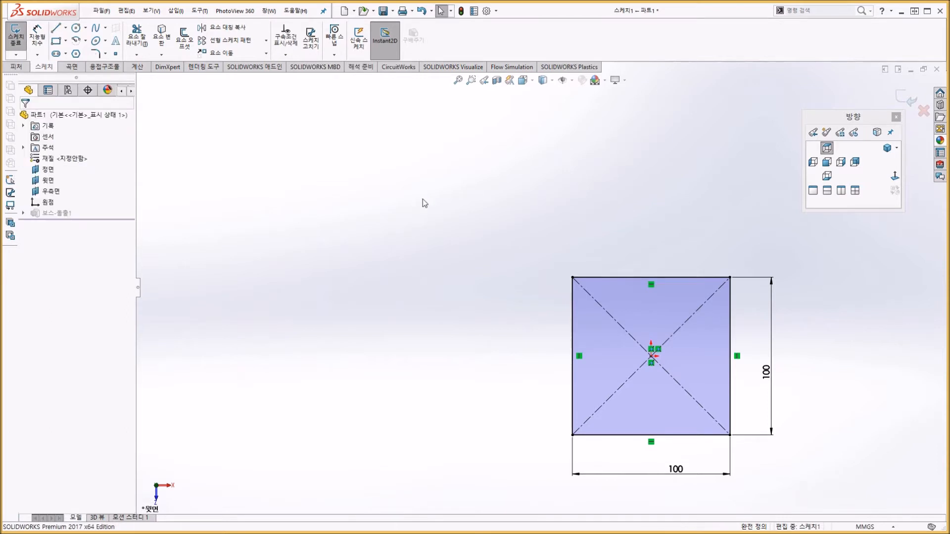
pyautogui.click(55, 29)
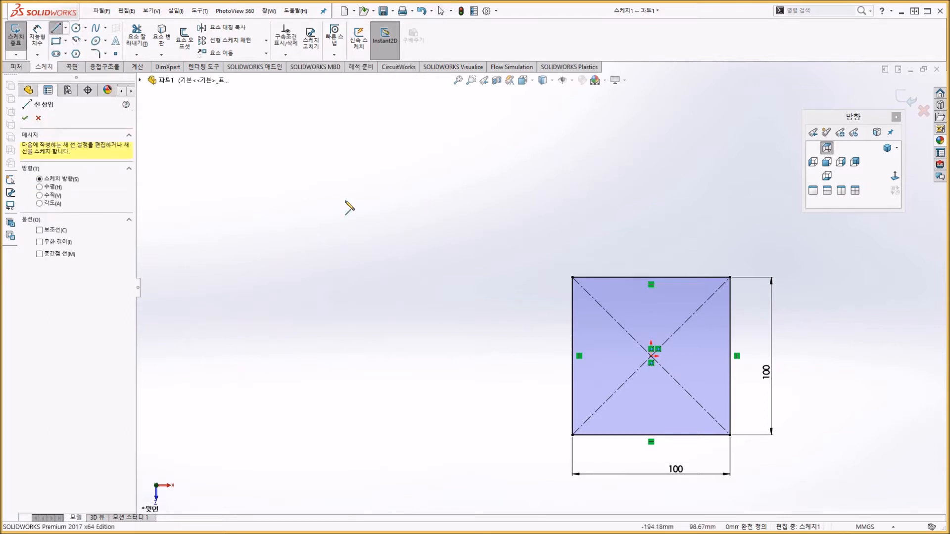
pyautogui.press('Escape')
pyautogui.press('l')
pyautogui.click(405, 239)
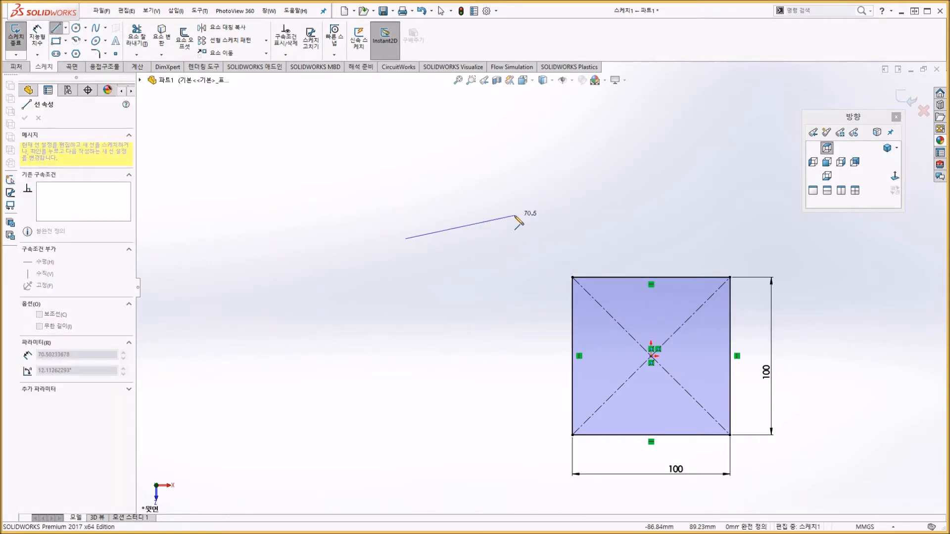
pyautogui.press('Escape')
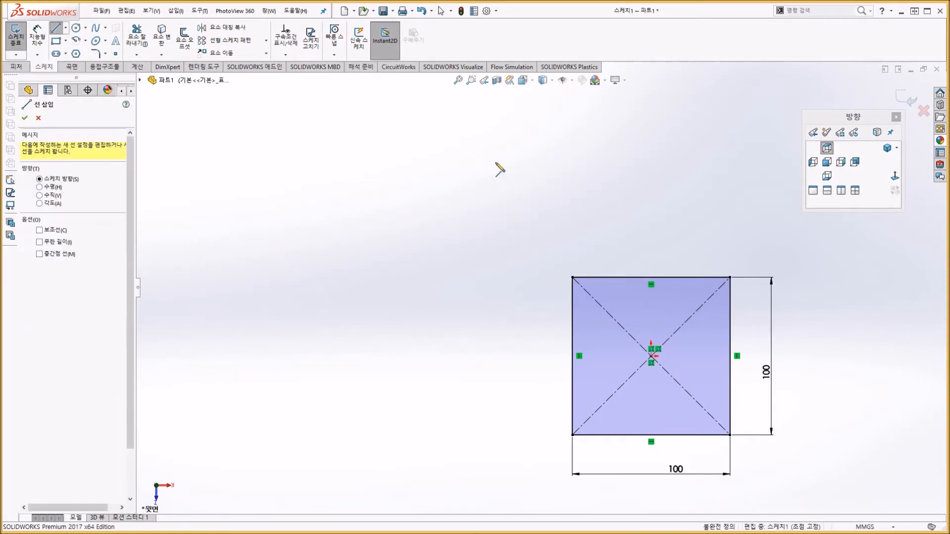
pyautogui.click(36, 119)
# Step: Sketch three connected lines to the left of the square: two slanted segments followed by a horizontal one, and end the chain
pyautogui.click(55, 28)
pyautogui.click(405, 199)
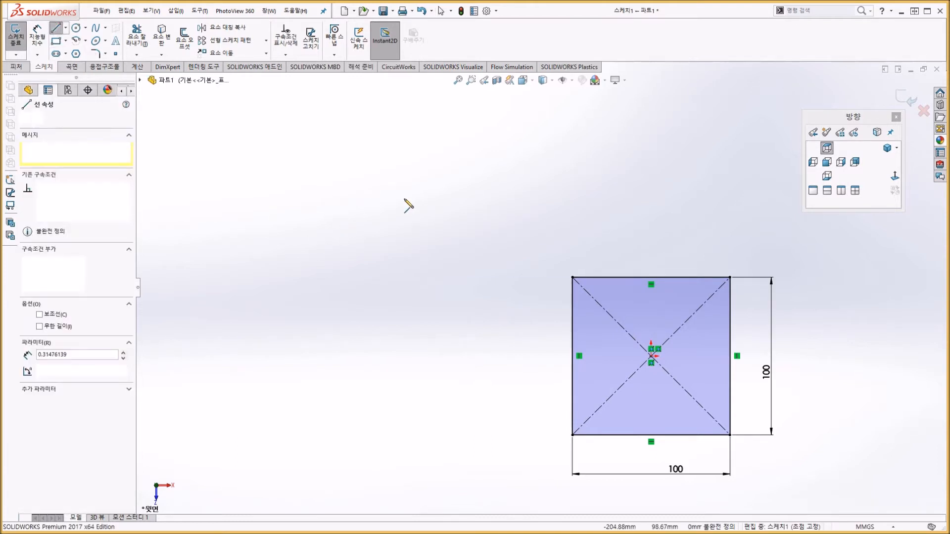
pyautogui.click(470, 192)
pyautogui.click(439, 309)
pyautogui.click(297, 309)
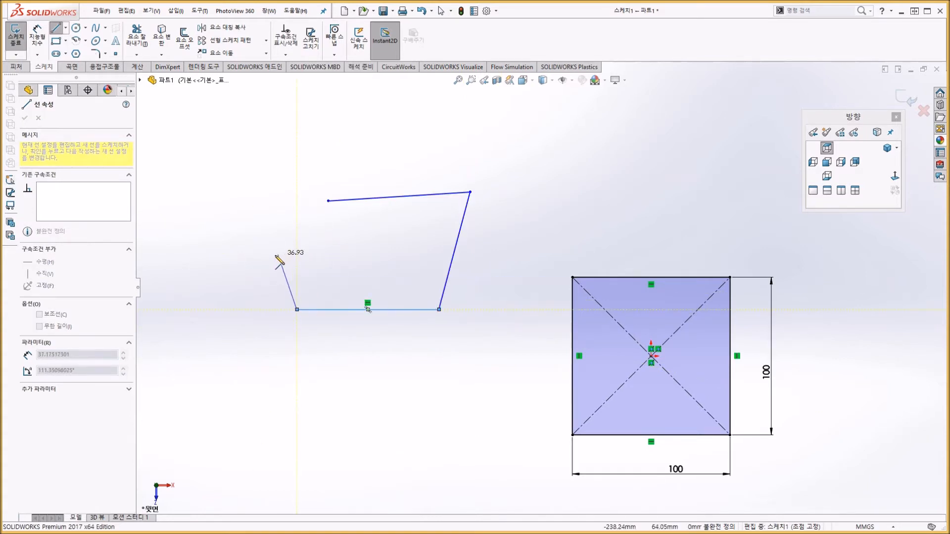
pyautogui.press('Escape')
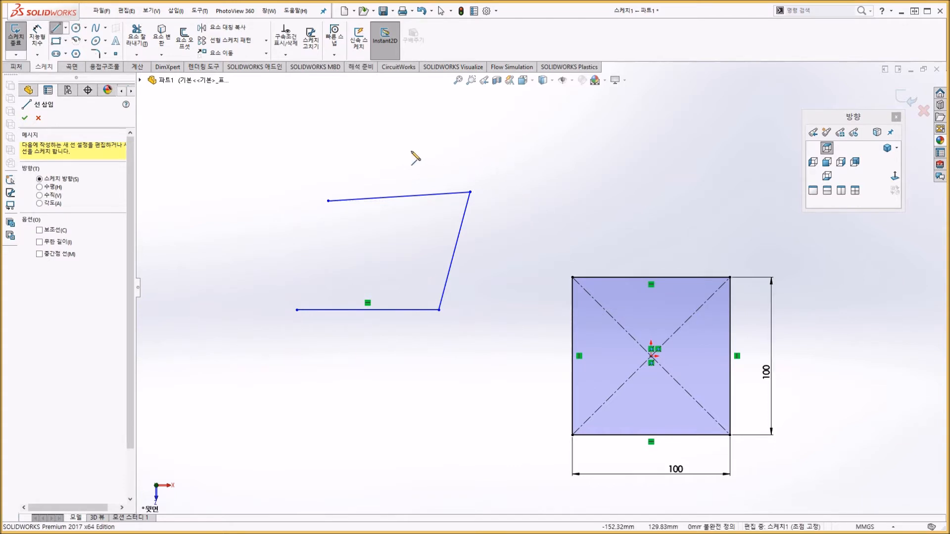
# Step: Sketch a separate, nearly horizontal line about 203 mm long above the open line chain and leave the Line tool
pyautogui.click(351, 154)
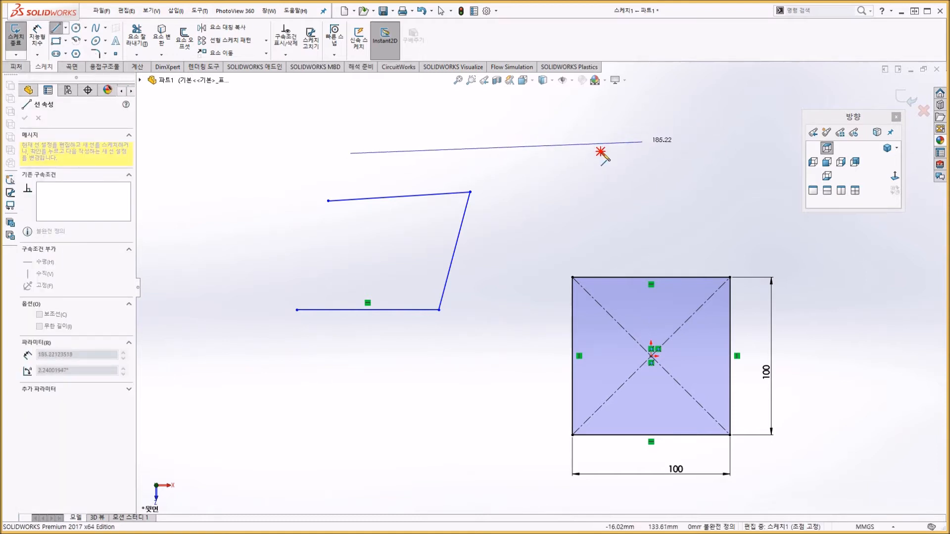
pyautogui.doubleClick(671, 145)
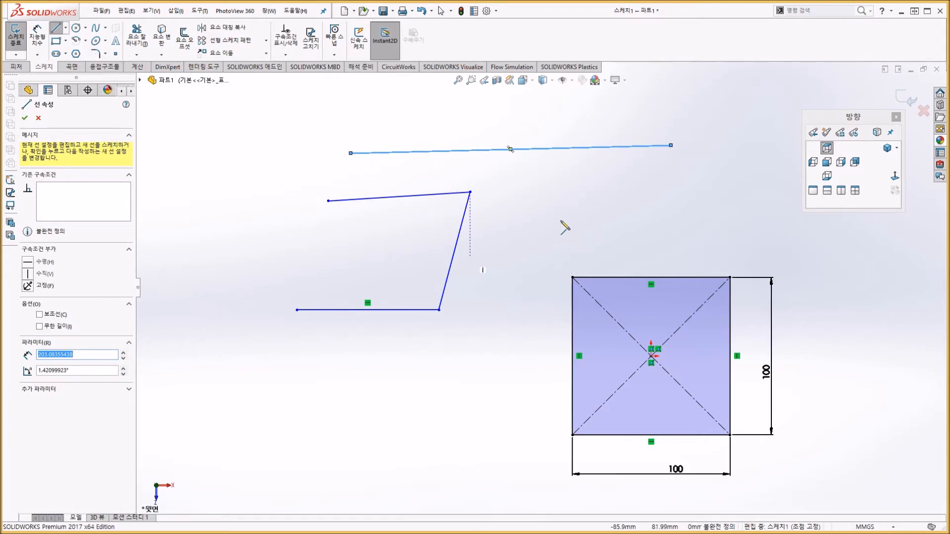
pyautogui.press('Escape')
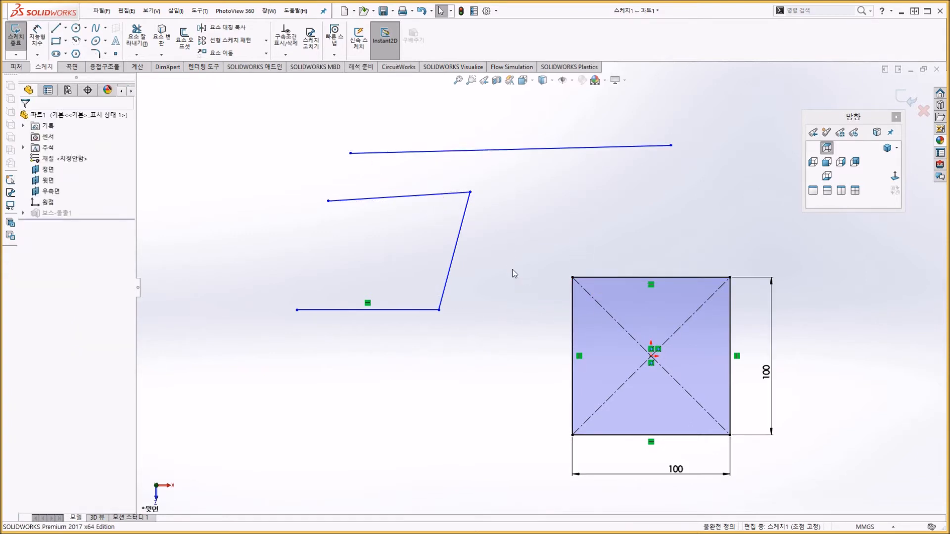
# Step: Delete all four practice lines with one window selection and exit the square's sketch
pyautogui.moveTo(478, 369); pyautogui.dragTo(214, 131)
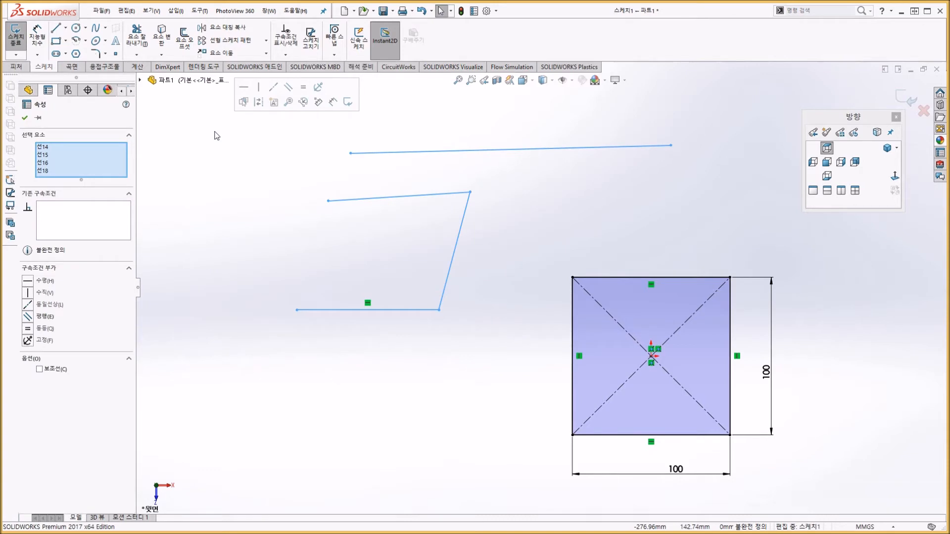
pyautogui.press('Delete')
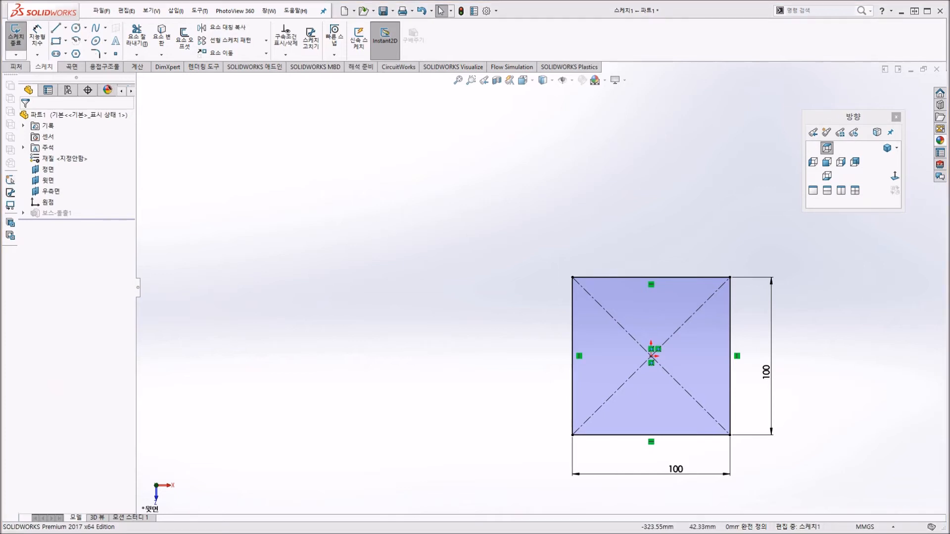
pyautogui.click(907, 99)
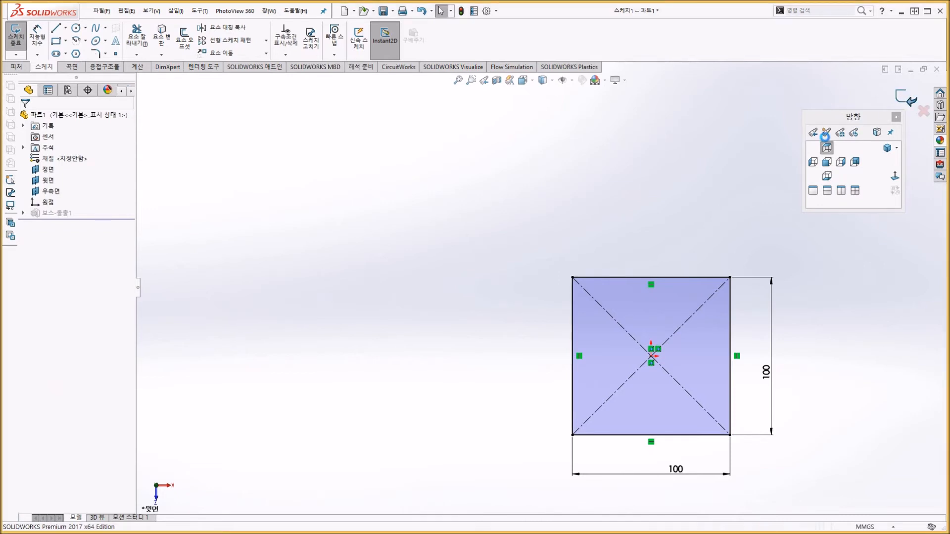
pyautogui.moveTo(603, 287); pyautogui.dragTo(583, 216, button='middle')
# Step: Open the cube's boss extrude for feature editing and accept its existing blind extrusion settings
pyautogui.rightClick(51, 213)
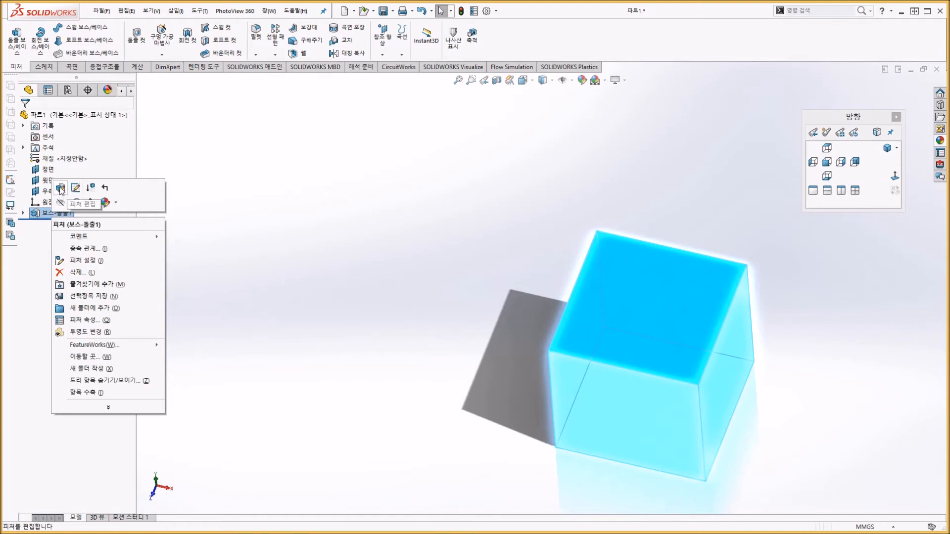
pyautogui.click(207, 203)
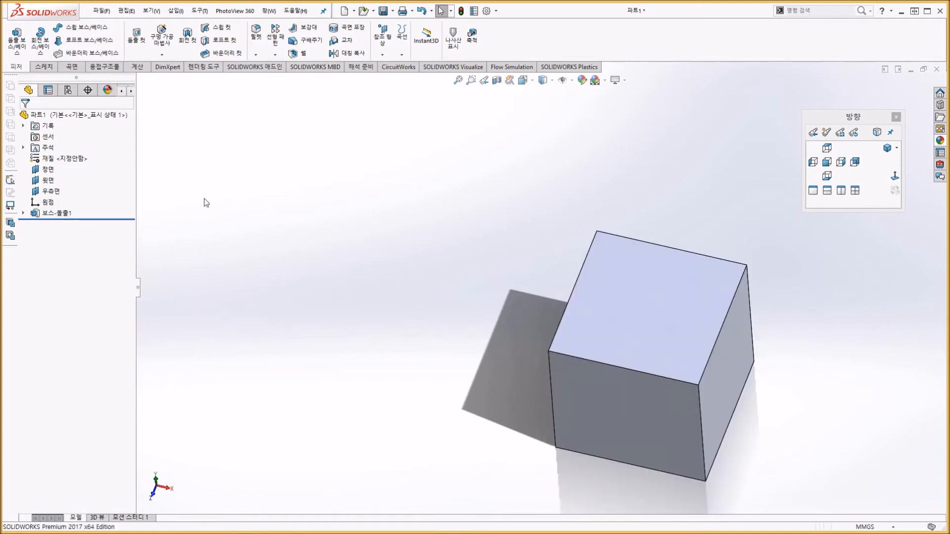
pyautogui.rightClick(46, 212)
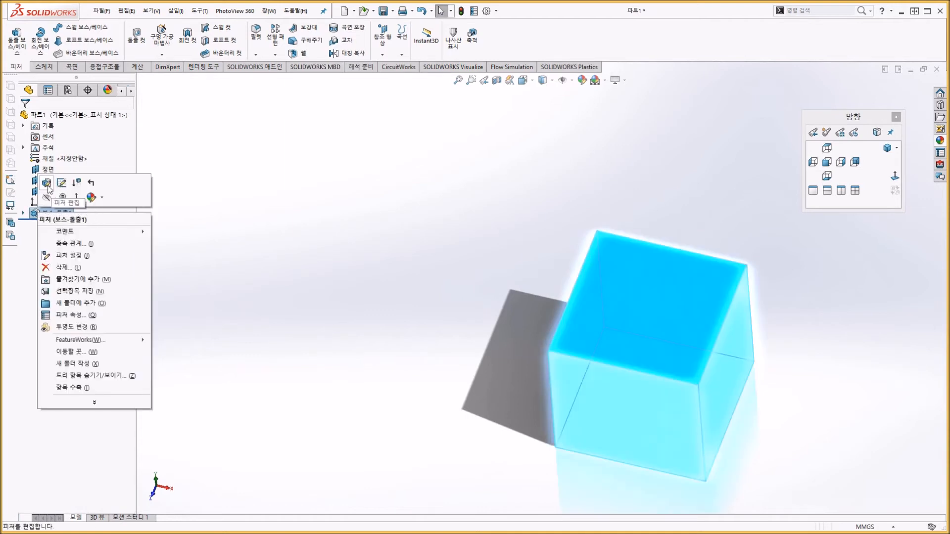
pyautogui.click(46, 182)
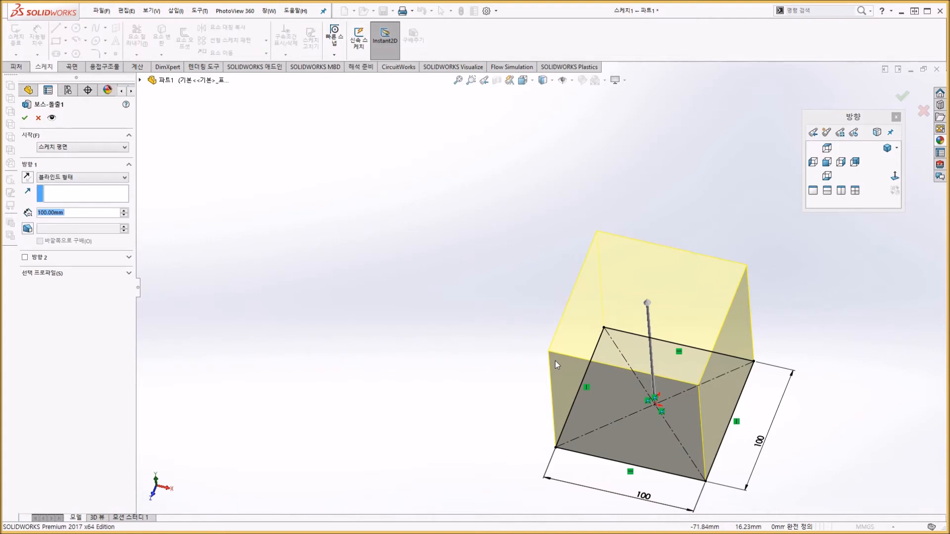
pyautogui.click(25, 118)
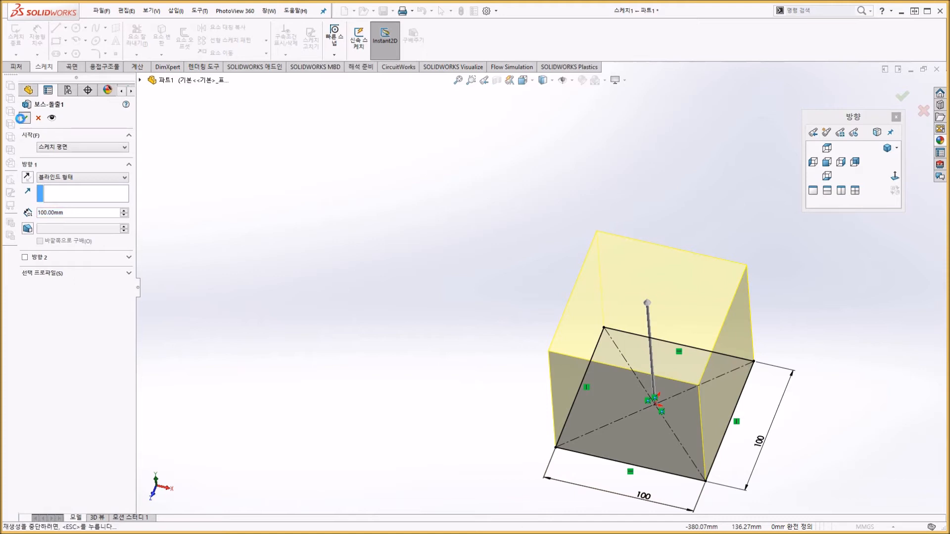
# Step: Open the boss extrude's sketch for editing directly from the feature and exit the sketch
pyautogui.rightClick(43, 214)
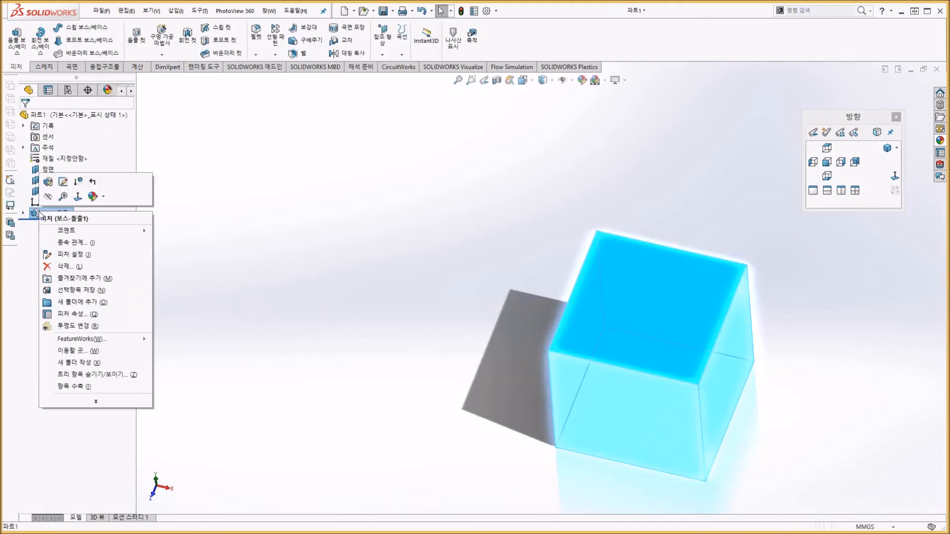
pyautogui.click(63, 183)
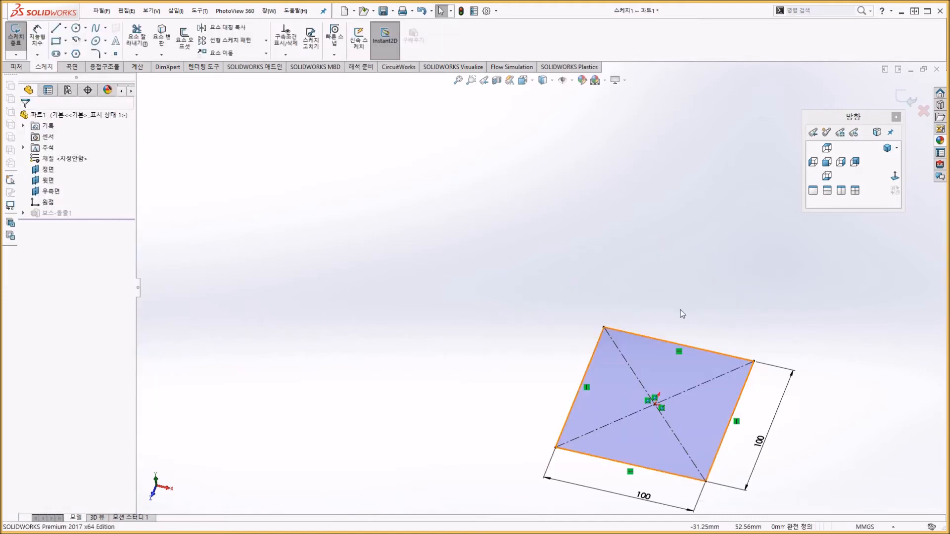
pyautogui.click(906, 98)
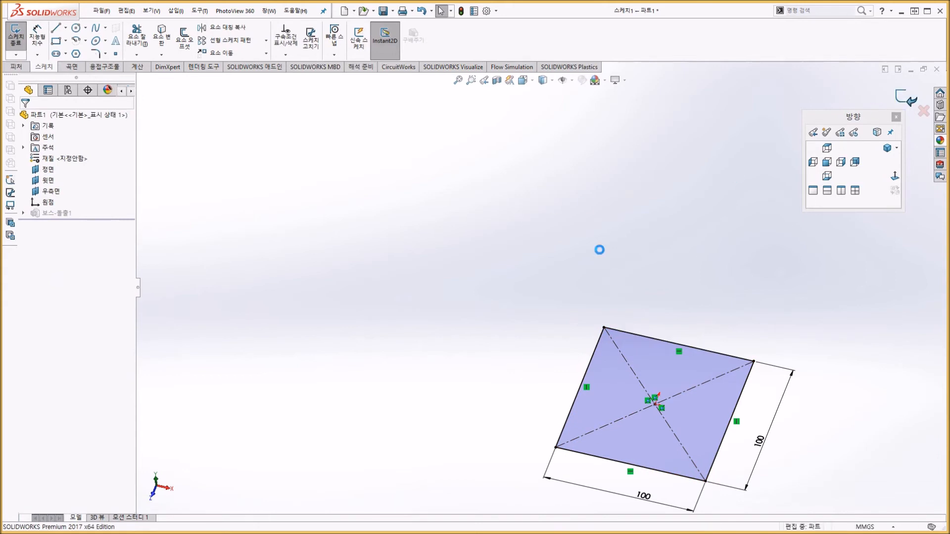
# Step: Change the sketch plane of the boss extrude's sketch to the Front plane (정면)
pyautogui.click(23, 213)
pyautogui.click(68, 224)
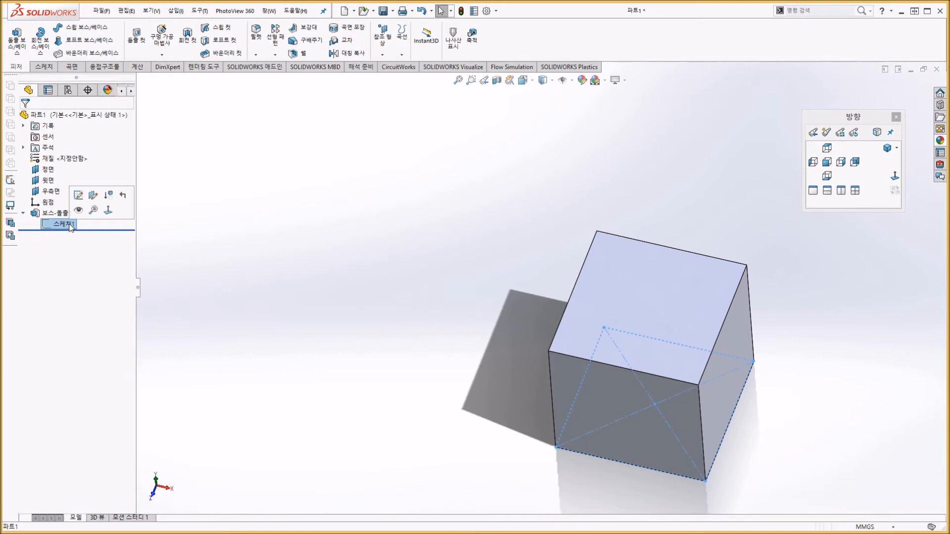
pyautogui.click(94, 196)
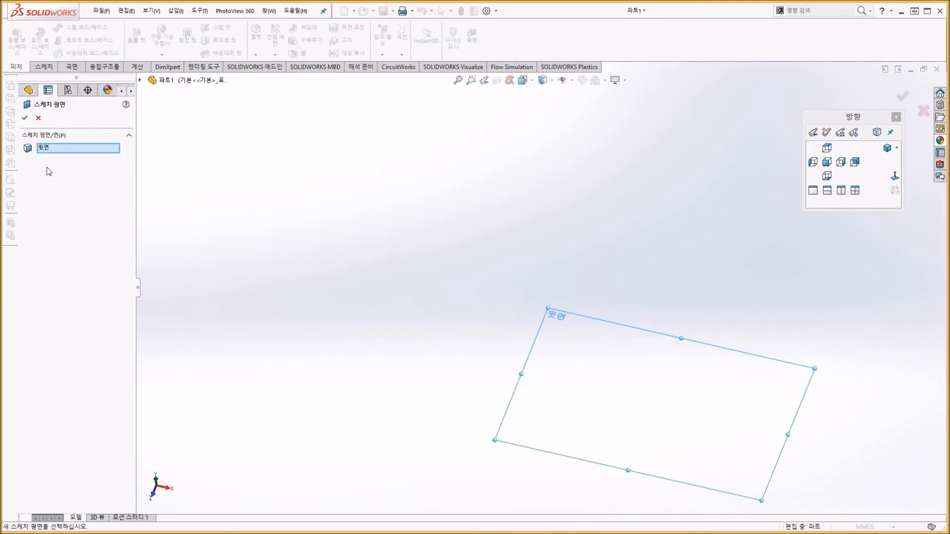
pyautogui.click(67, 148)
pyautogui.click(142, 81)
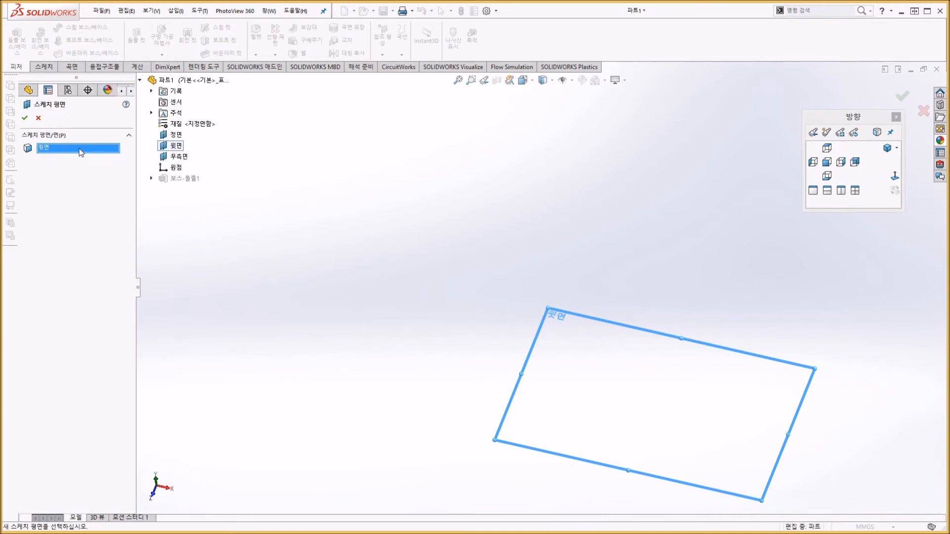
pyautogui.click(176, 135)
pyautogui.click(24, 118)
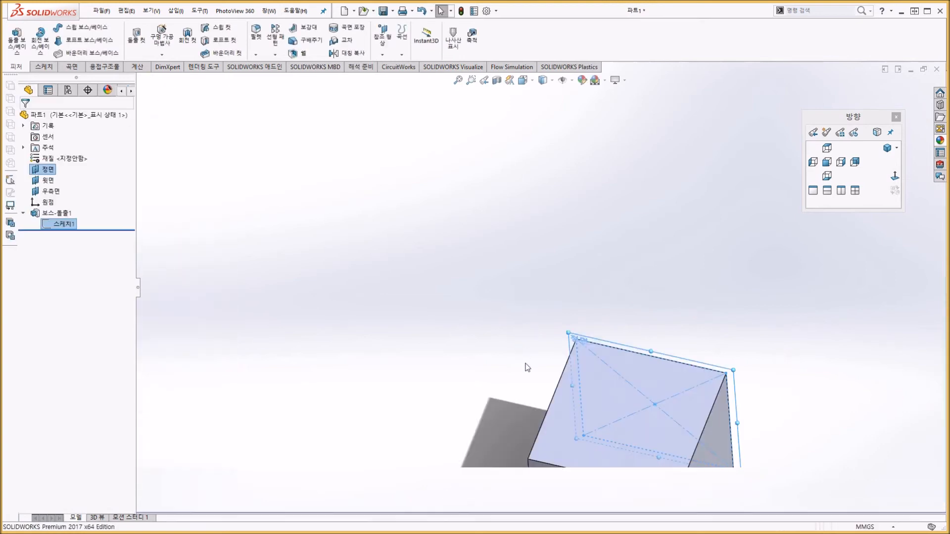
# Step: Examine the cube from several angles and in isometric view, orbiting, panning and zooming around it
pyautogui.scroll(4, 583, 377)
pyautogui.scroll(-3, 628, 385)
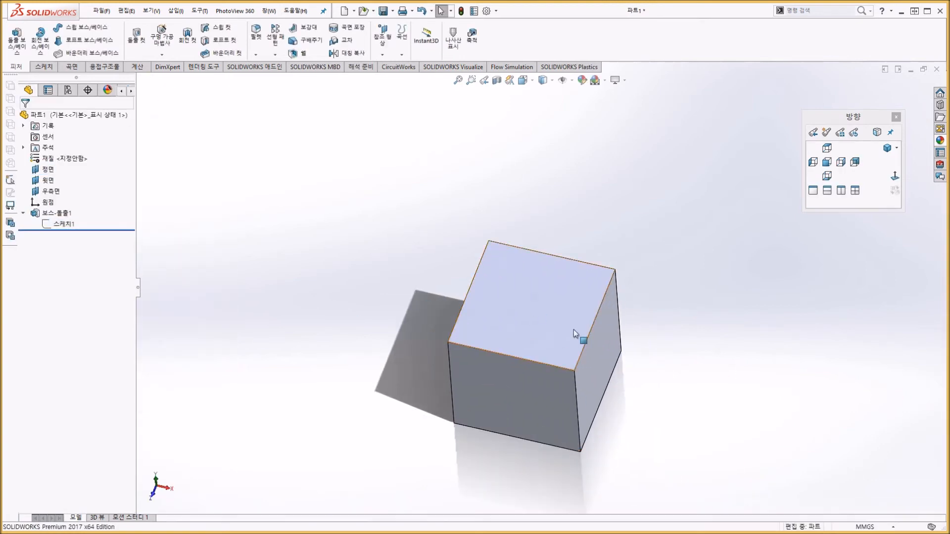
pyautogui.moveTo(452, 338); pyautogui.dragTo(466, 298, button='middle')
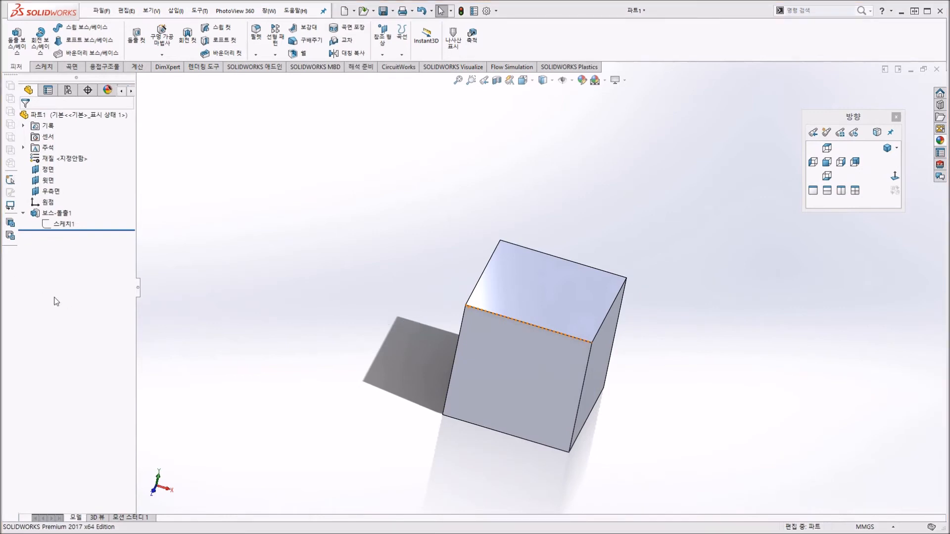
pyautogui.moveTo(391, 272)
pyautogui.mouseDown(button='middle')
pyautogui.moveTo(458, 296)
pyautogui.moveTo(449, 296)
pyautogui.mouseUp(button='middle')
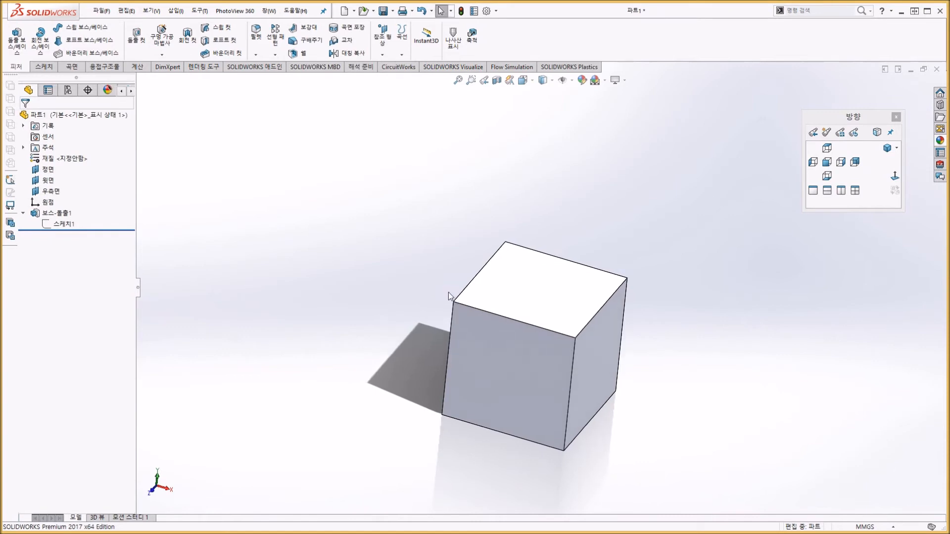
pyautogui.click(887, 148)
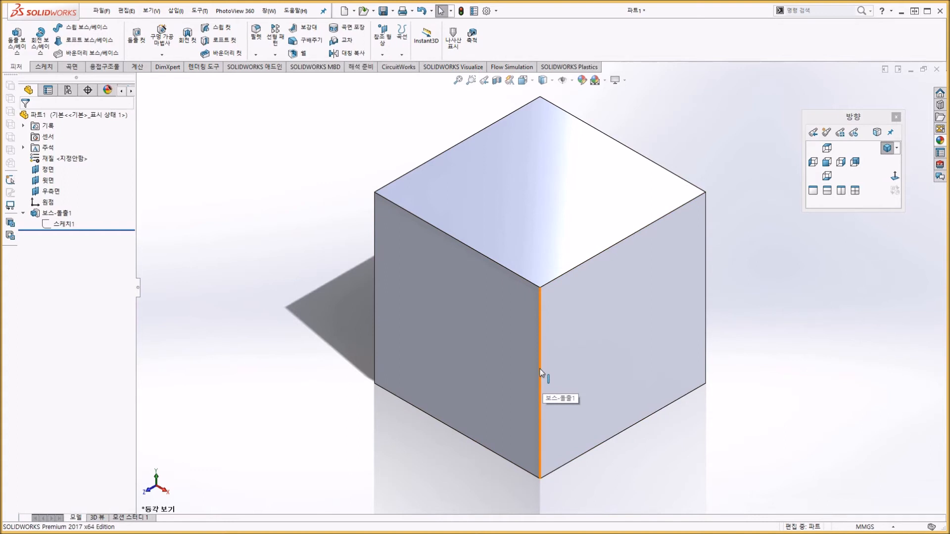
pyautogui.moveTo(322, 246); pyautogui.dragTo(423, 141, button='middle')
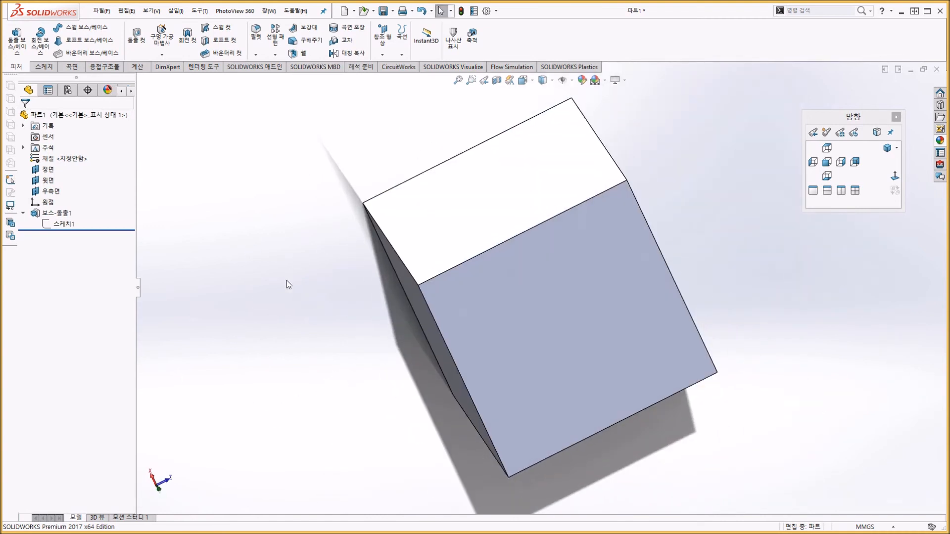
pyautogui.keyDown('ctrl'); pyautogui.moveTo(467, 249); pyautogui.dragTo(530, 242, button='middle'); pyautogui.keyUp('ctrl')
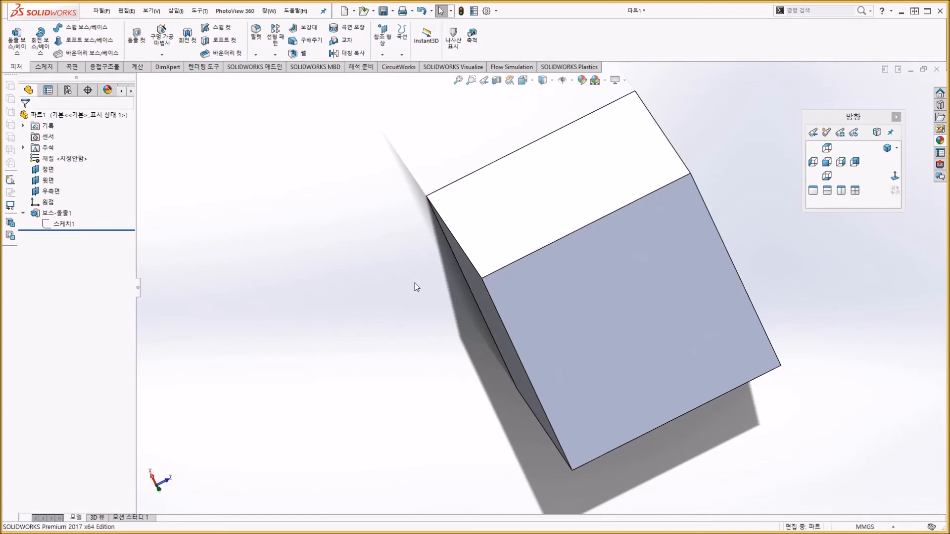
pyautogui.moveTo(467, 278)
pyautogui.keyDown('shift'); pyautogui.mouseDown(button='middle')
pyautogui.moveTo(465, 311)
pyautogui.moveTo(468, 263)
pyautogui.moveTo(468, 297)
pyautogui.mouseUp(button='middle'); pyautogui.keyUp('shift')
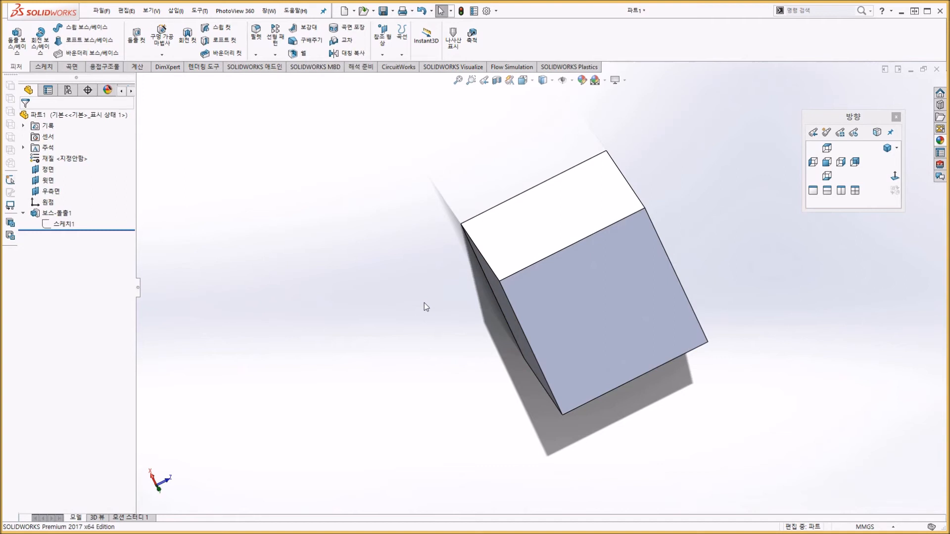
# Step: Examine the cube in the standard front, bottom and isometric view orientations, tilting the view slightly in between
pyautogui.click(831, 164)
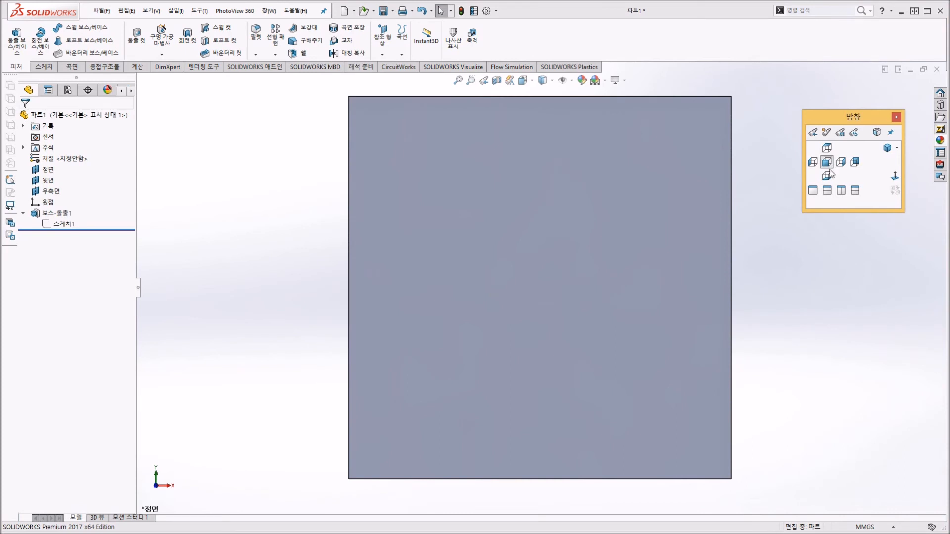
pyautogui.click(827, 176)
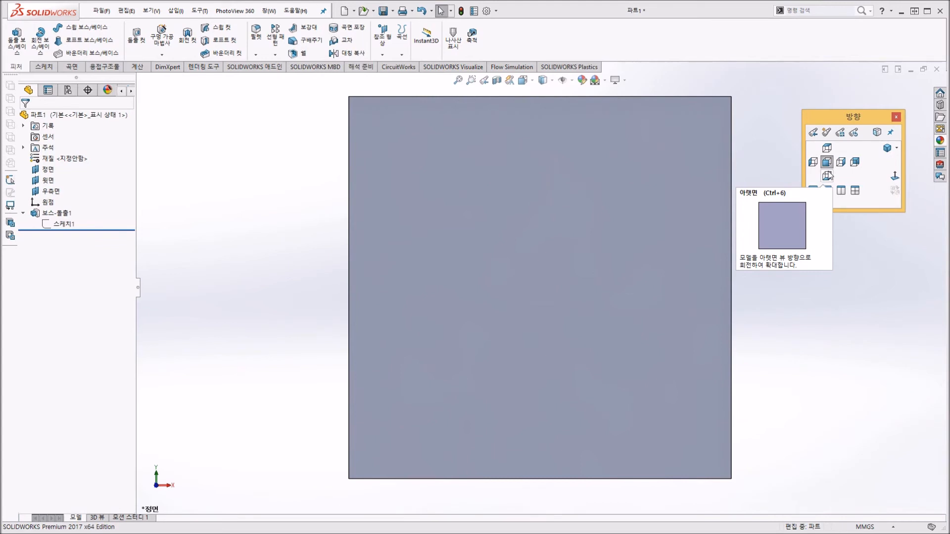
pyautogui.click(827, 176)
pyautogui.click(887, 147)
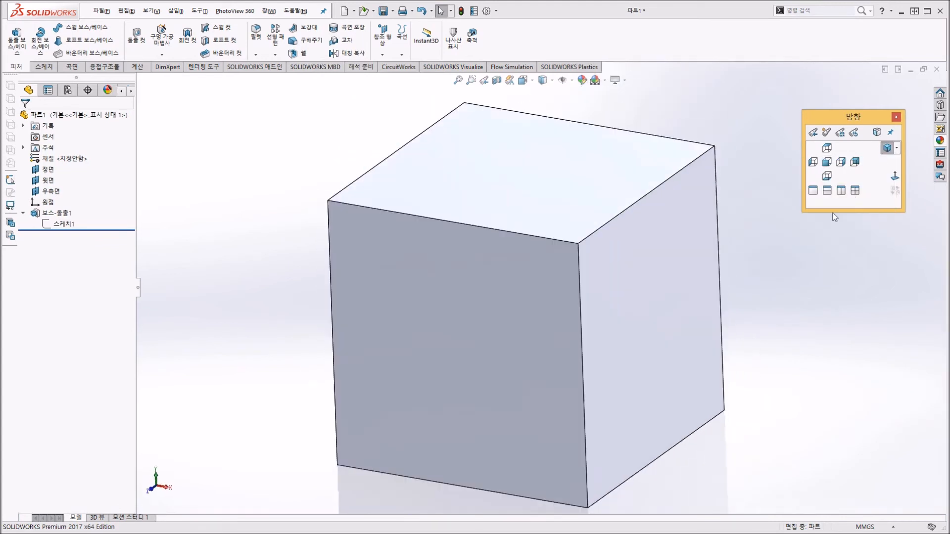
pyautogui.hotkey('alt', 'Left')
pyautogui.hotkey('ctrl', '7')
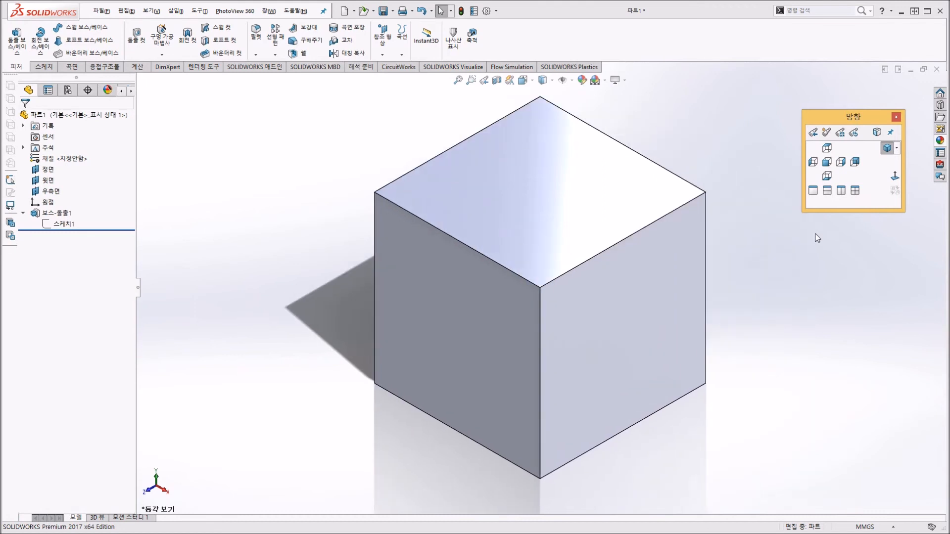
# Step: Rotate the view of the cube in 90-degree increments sideways and vertically to inspect its other faces
pyautogui.hotkey('shift', 'Right')
pyautogui.hotkey('shift', 'Left')
pyautogui.hotkey('shift', 'Left')
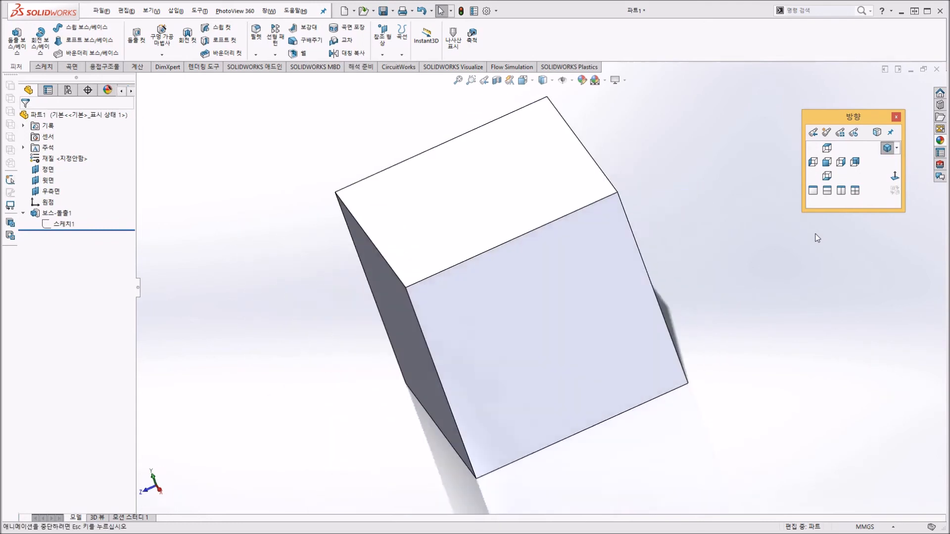
pyautogui.hotkey('shift', 'Left')
pyautogui.hotkey('shift', 'Down')
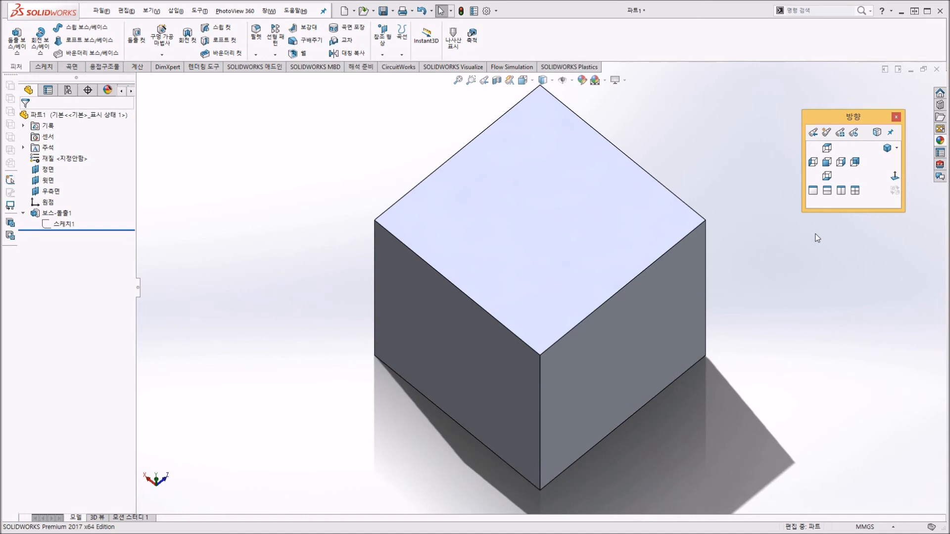
pyautogui.hotkey('shift', 'Down')
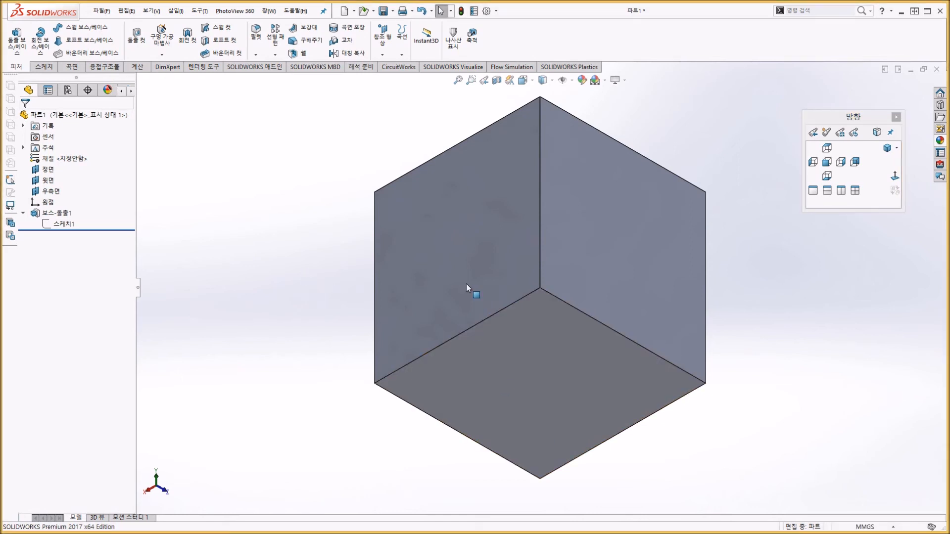
# Step: Orbit the view freely and about the cube's edges, and restore the isometric view
pyautogui.moveTo(547, 195); pyautogui.dragTo(523, 318, button='middle')
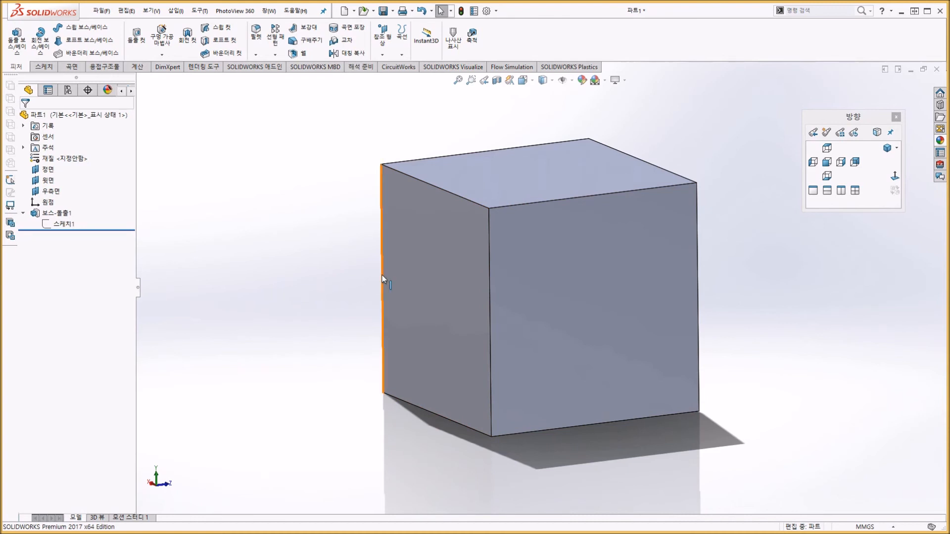
pyautogui.middleClick(443, 255)
pyautogui.moveTo(430, 297); pyautogui.dragTo(302, 388, button='middle')
pyautogui.click(569, 214)
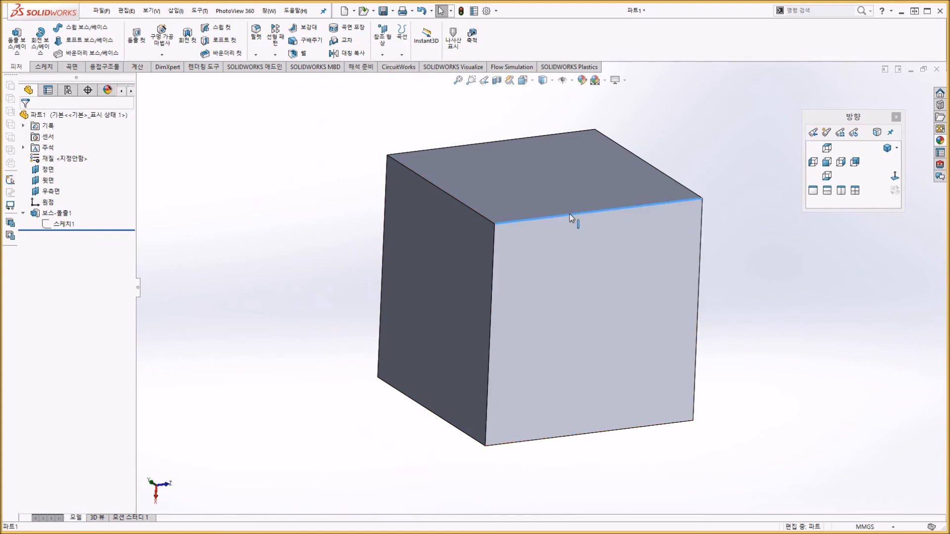
pyautogui.middleClick(656, 203)
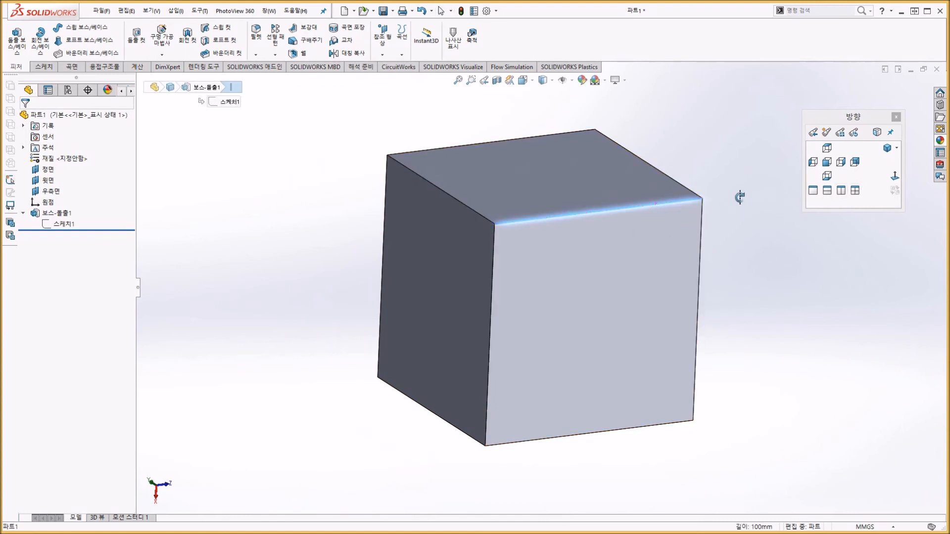
pyautogui.moveTo(741, 185); pyautogui.dragTo(403, 208, button='middle')
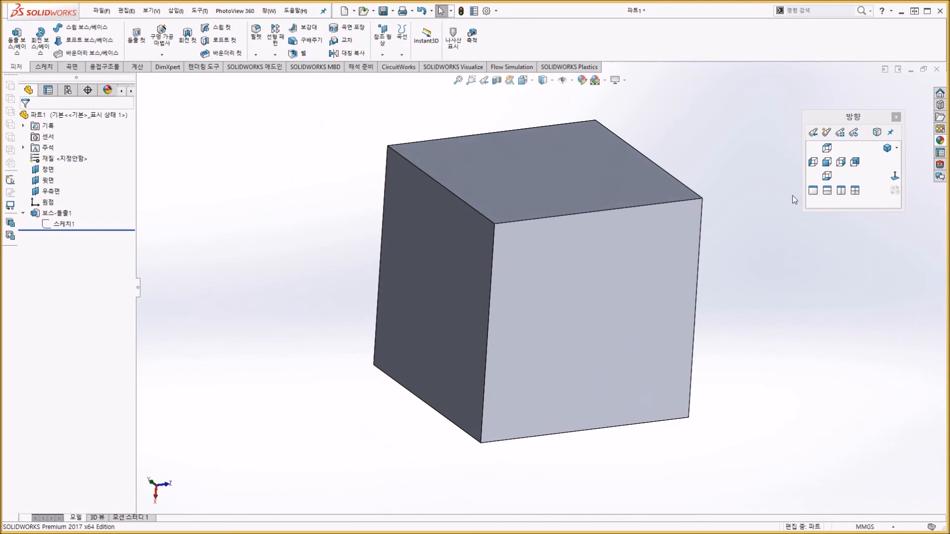
pyautogui.click(887, 148)
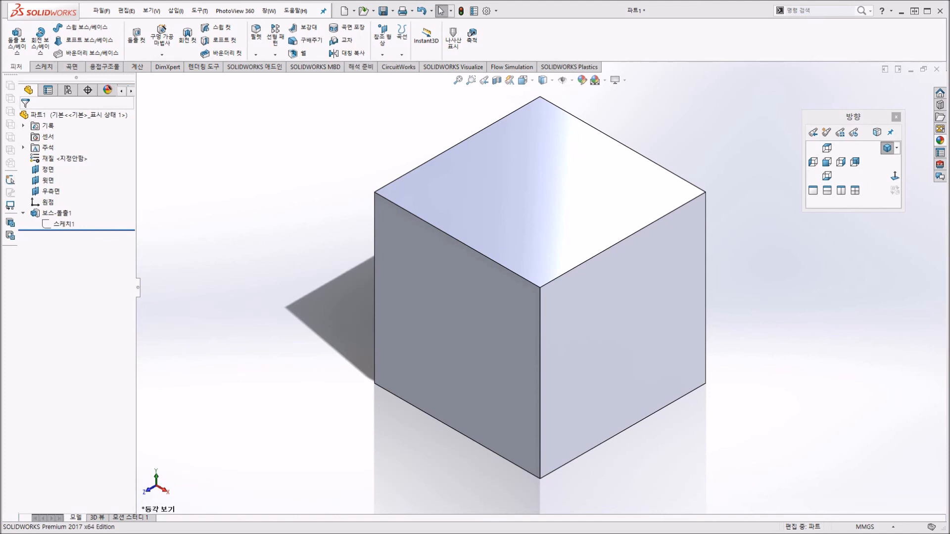
pyautogui.click(328, 161)
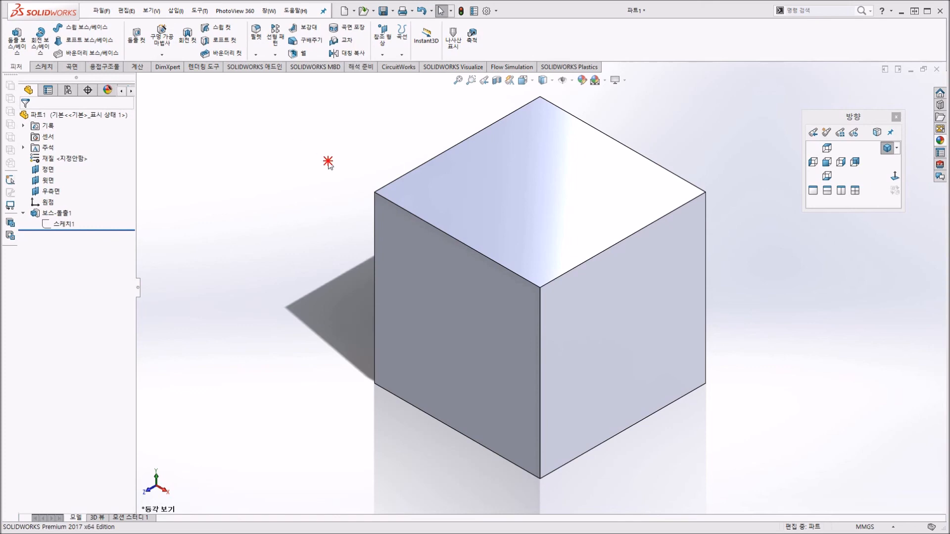